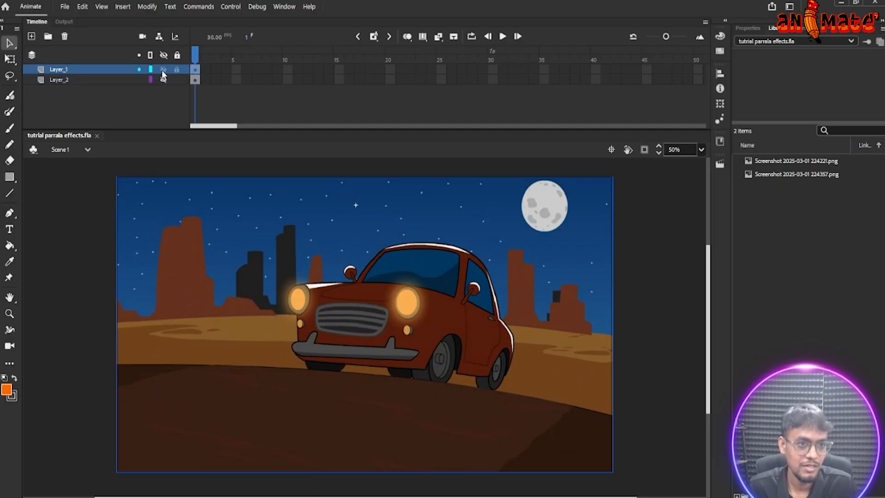
- Lock Layer_1 with the reference picture and add a new layer above it
{"action": "left_click", "coordinate": [164, 69]}
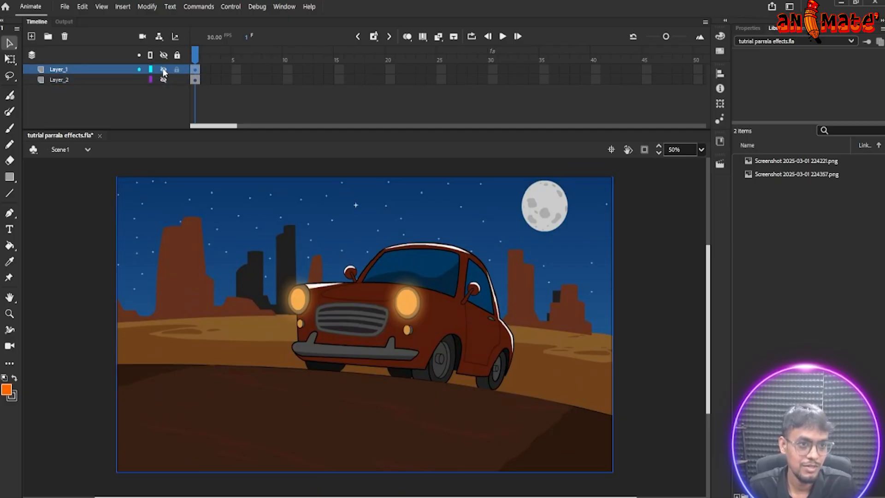
{"action": "left_click", "coordinate": [163, 70]}
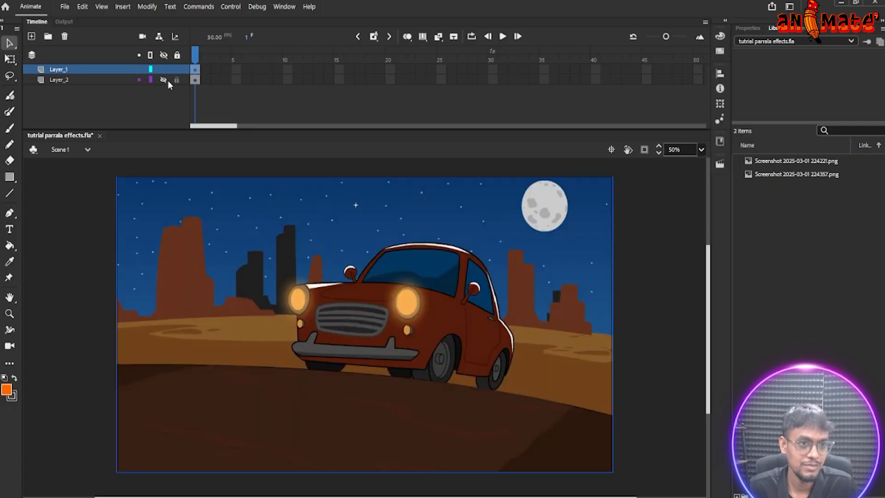
{"action": "left_click", "coordinate": [176, 69]}
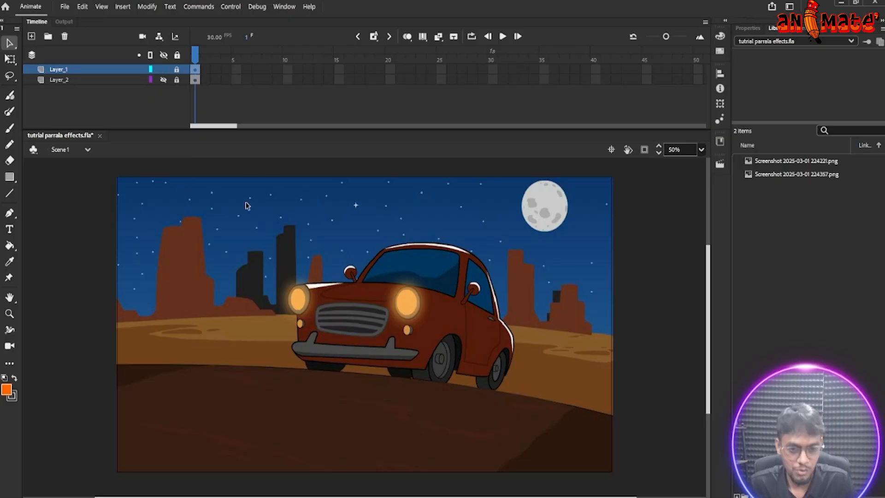
{"action": "left_click", "coordinate": [32, 36]}
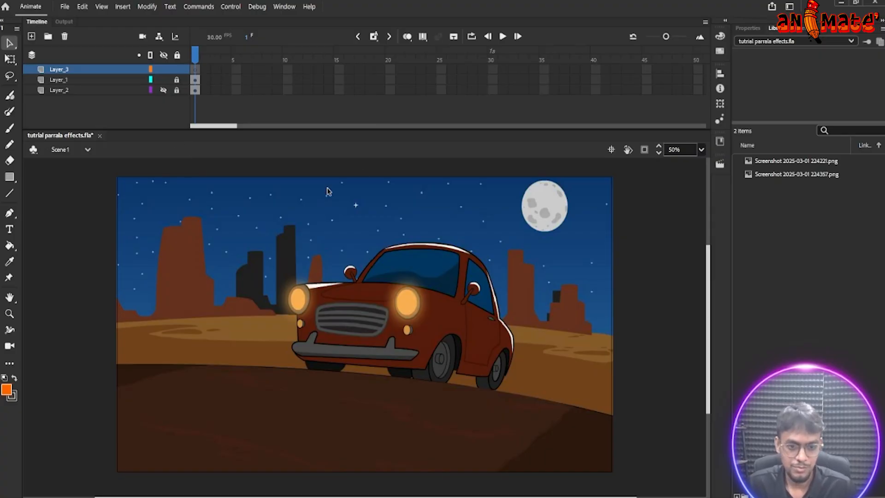
{"action": "left_click_drag", "start_coordinate": [301, 258], "coordinate": [296, 248]}
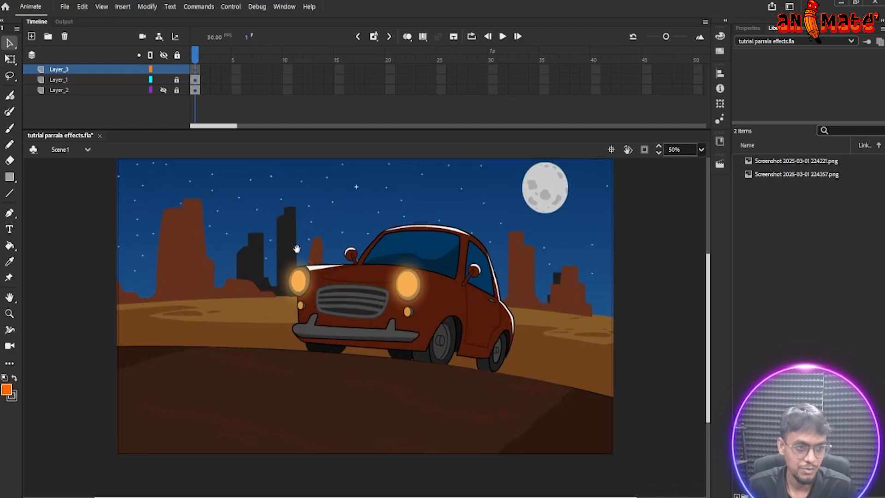
{"action": "key", "text": "n"}
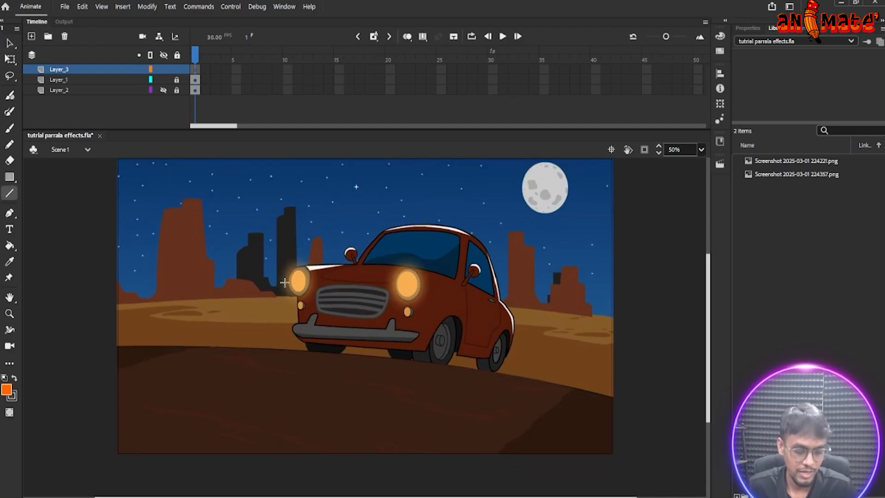
{"action": "scroll", "coordinate": [125, 311], "scroll_direction": "down", "scroll_amount": 2}
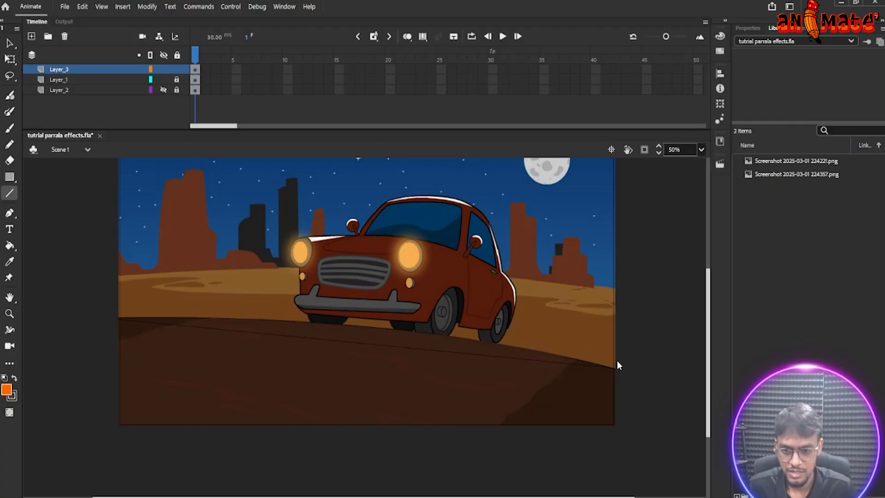
{"action": "key", "text": "v"}
{"action": "left_click_drag", "start_coordinate": [388, 346], "coordinate": [392, 329]}
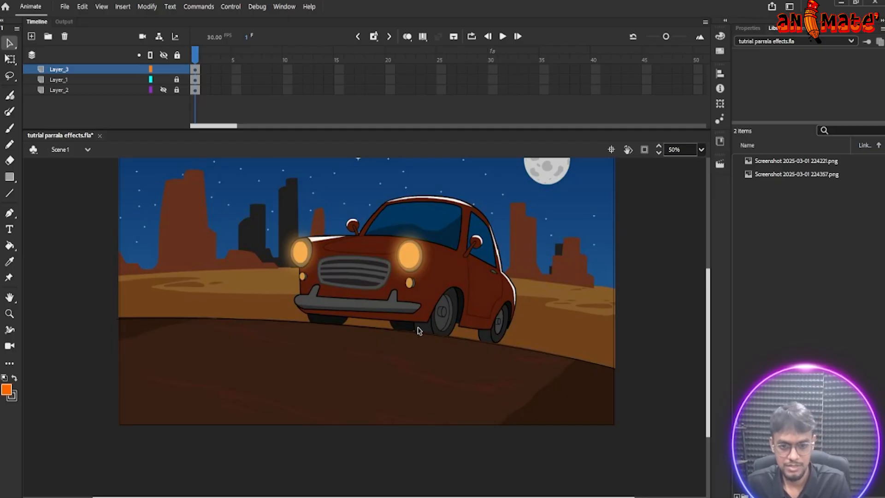
{"action": "key", "text": "ctrl+z"}
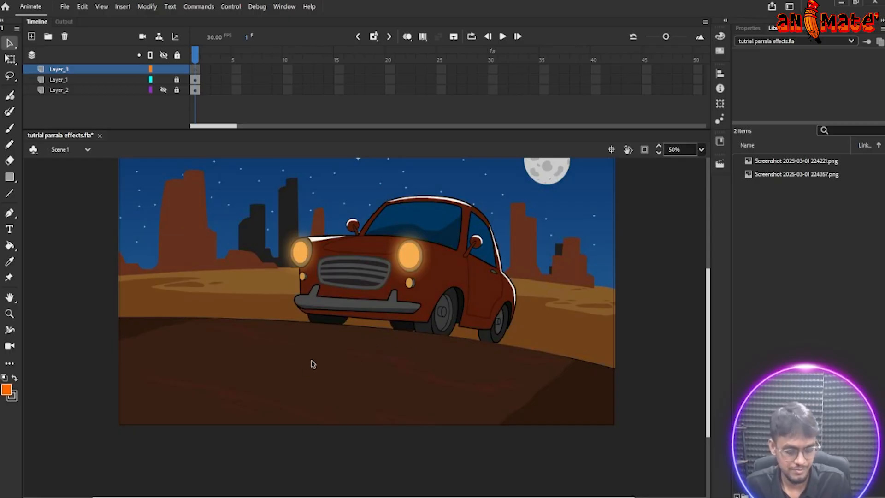
{"action": "key", "text": "n"}
{"action": "left_click_drag", "start_coordinate": [348, 363], "coordinate": [306, 373]}
{"action": "key", "text": "ctrl+z"}
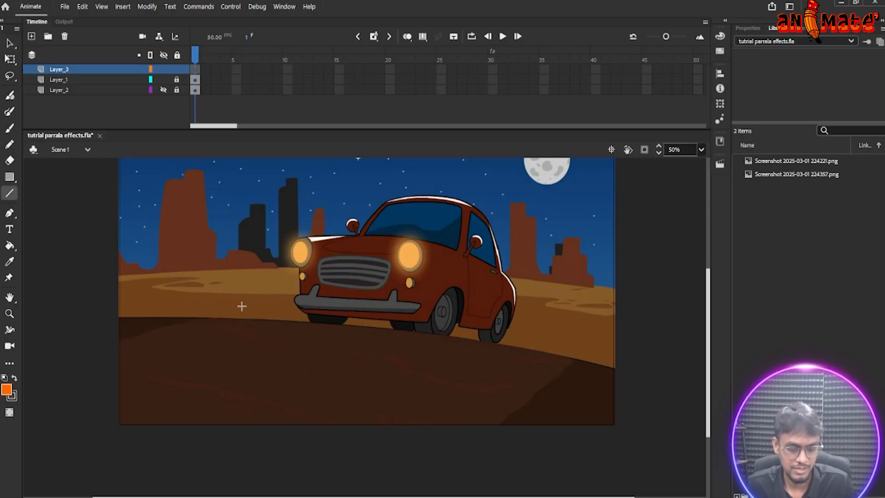
{"action": "left_click_drag", "start_coordinate": [228, 347], "coordinate": [282, 340]}
{"action": "key", "text": "ctrl+z"}
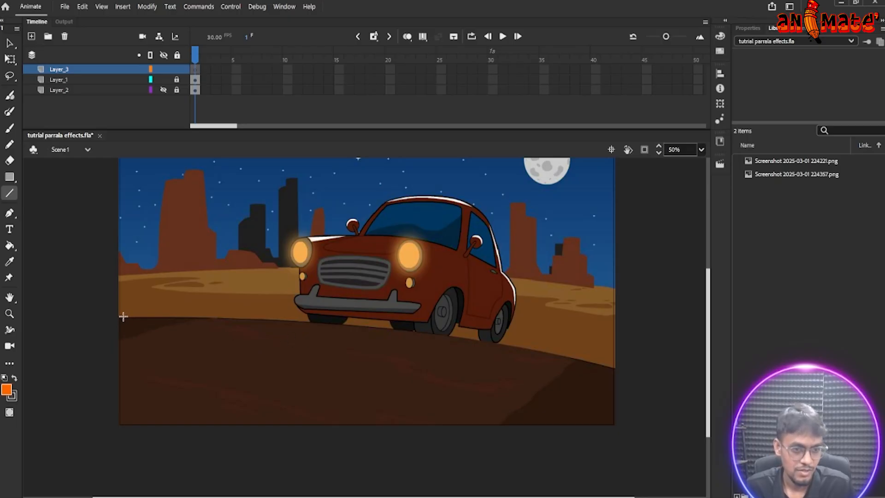
{"action": "left_click_drag", "start_coordinate": [284, 249], "coordinate": [297, 305]}
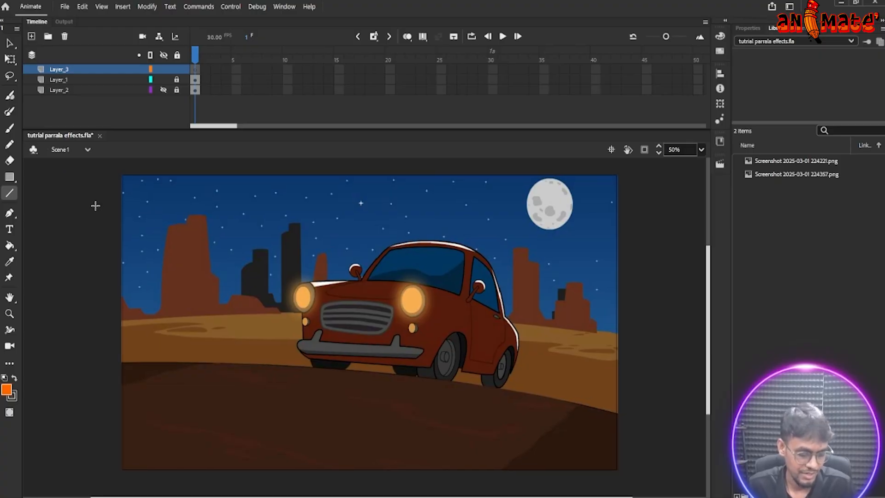
- Draw a rectangle covering the whole stage on the new layer and delete its orange fill, leaving only the outline
{"action": "key", "text": "r"}
{"action": "left_click_drag", "start_coordinate": [122, 177], "coordinate": [617, 469]}
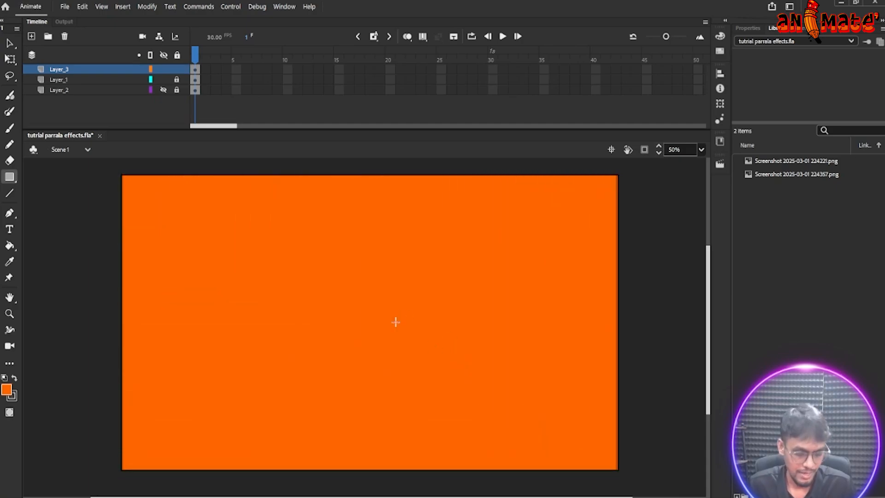
{"action": "key", "text": "v"}
{"action": "left_click", "coordinate": [365, 327]}
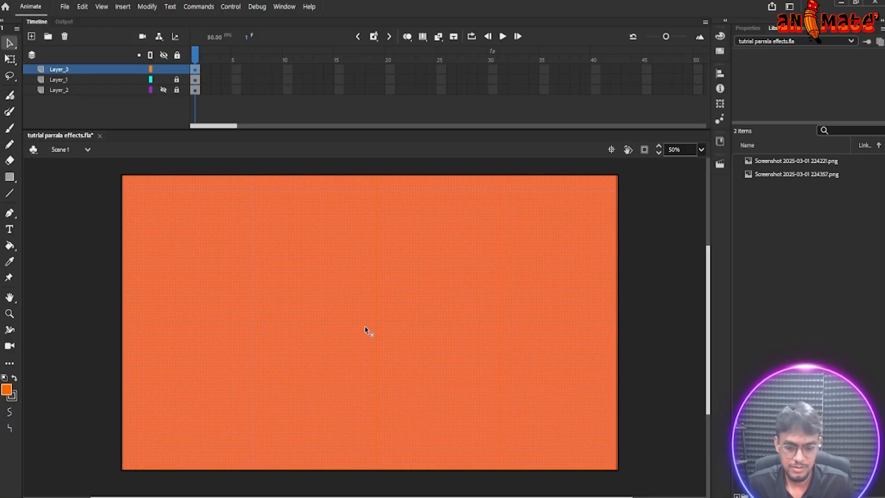
{"action": "key", "text": "Delete"}
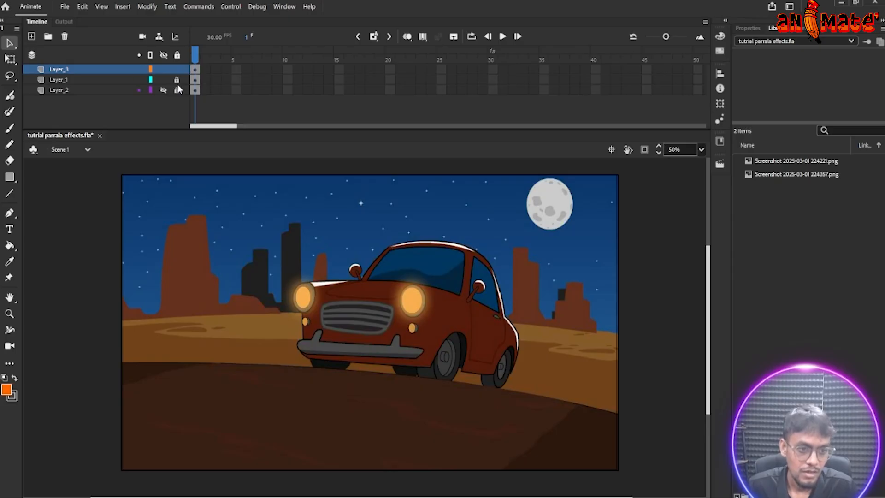
- Convert the stage outline into a Graphic symbol named "background"
{"action": "left_click", "coordinate": [195, 72]}
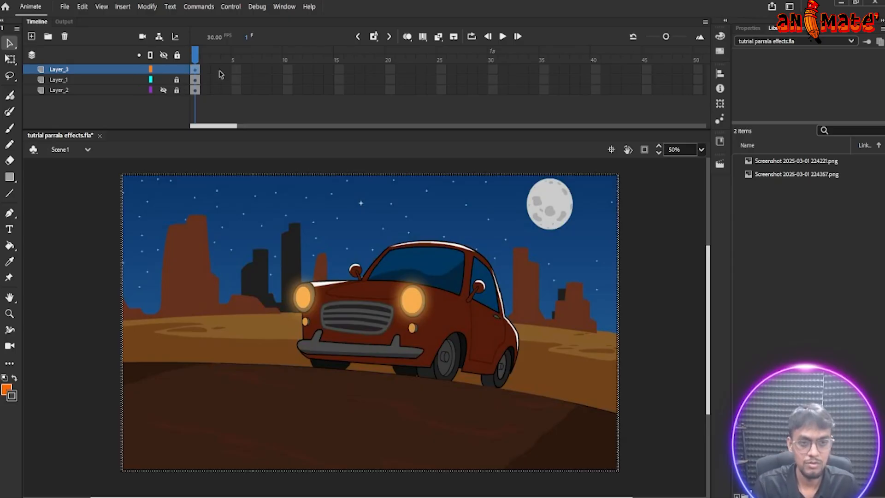
{"action": "key", "text": "F8"}
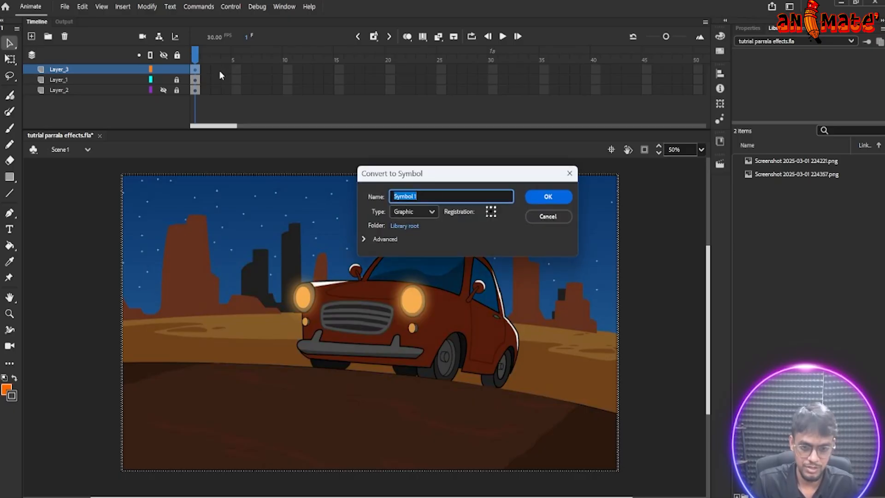
{"action": "key", "text": "BackSpace"}
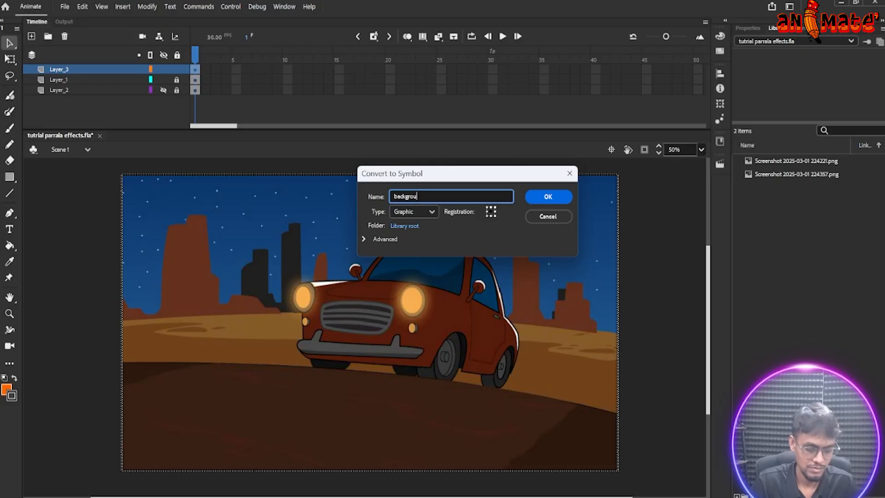
{"action": "left_click", "coordinate": [549, 197]}
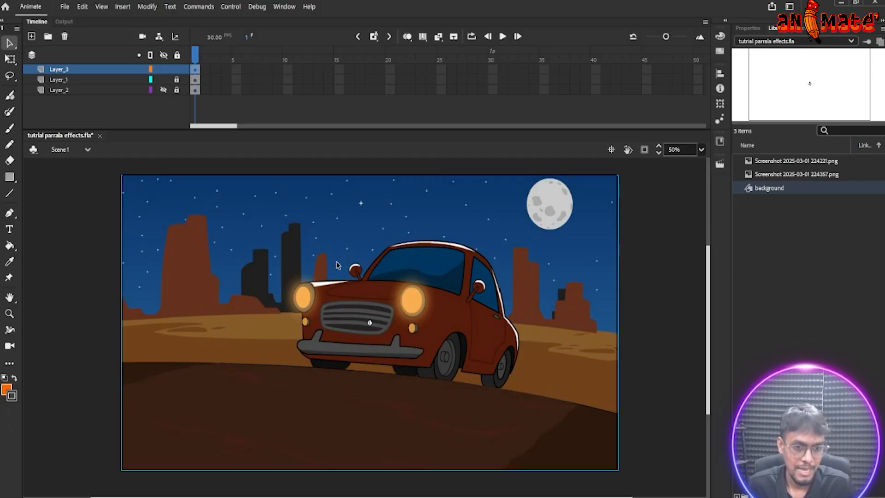
- Open the background symbol for editing in place and add a new layer above its frame outline
{"action": "left_click", "coordinate": [298, 270]}
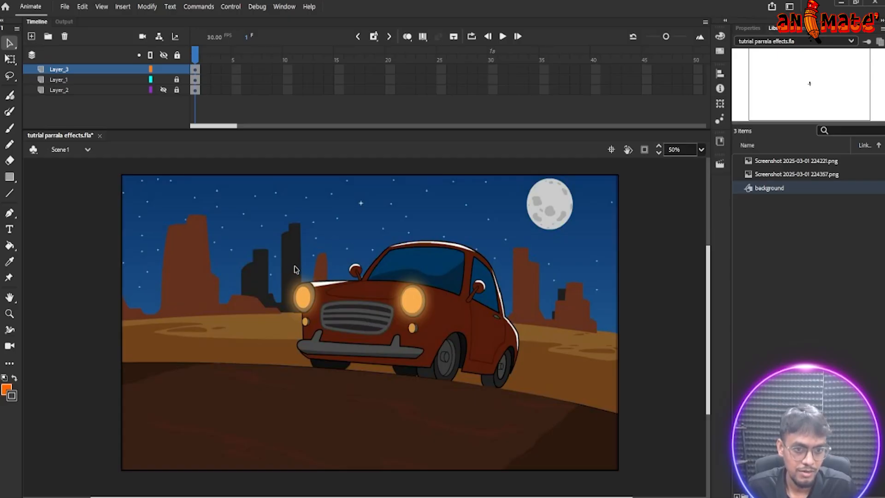
{"action": "double_click", "coordinate": [242, 178]}
{"action": "left_click", "coordinate": [89, 246]}
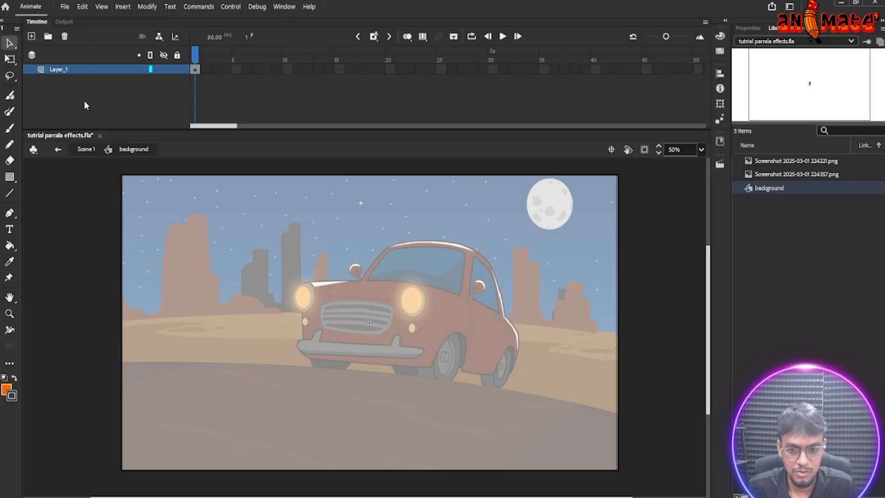
{"action": "left_click", "coordinate": [32, 37]}
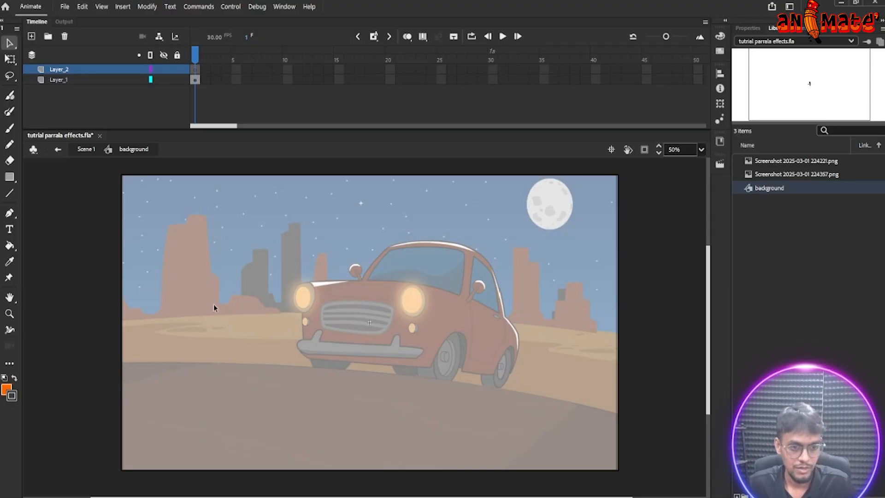
- Trace the road's upper edge with a line across the stage, bend it into a curve, and close the outline along the stage edges
{"action": "key", "text": "n"}
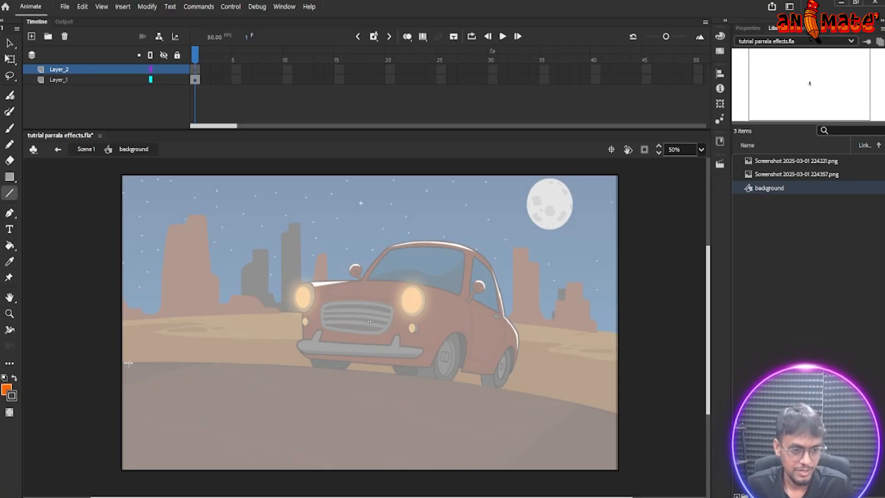
{"action": "left_click_drag", "start_coordinate": [121, 360], "coordinate": [616, 412]}
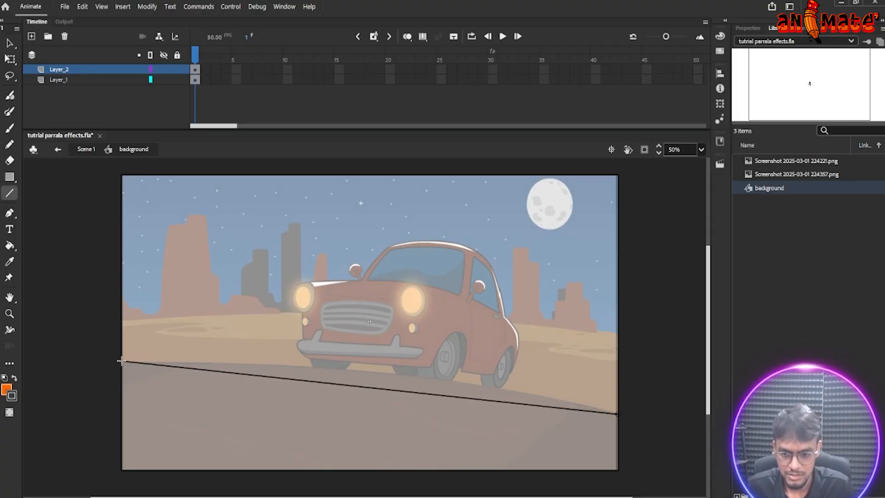
{"action": "key", "text": "v"}
{"action": "left_click_drag", "start_coordinate": [424, 392], "coordinate": [424, 372]}
{"action": "key", "text": "n"}
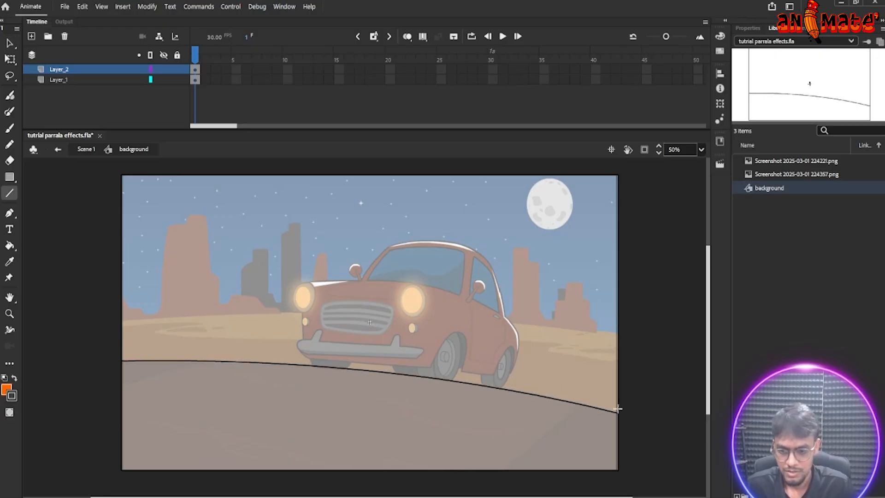
{"action": "mouse_move", "coordinate": [618, 412]}
{"action": "left_mouse_down"}
{"action": "mouse_move", "coordinate": [617, 469]}
{"action": "mouse_move", "coordinate": [201, 486]}
{"action": "mouse_move", "coordinate": [123, 470]}
{"action": "mouse_move", "coordinate": [122, 357]}
{"action": "left_mouse_up"}
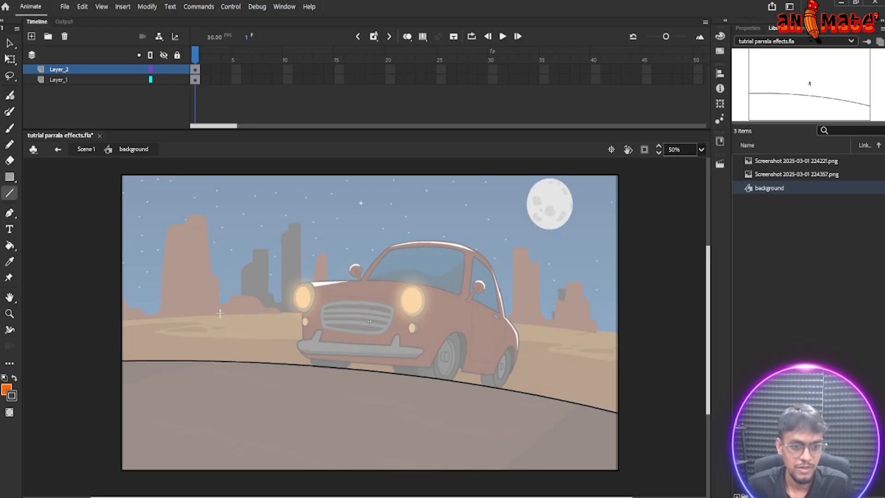
- Add a layer beneath the road layer and outline the desert ground with two lines across the stage, bending the upper one along the horizon
{"action": "scroll", "coordinate": [197, 326], "scroll_direction": "up", "scroll_amount": 1}
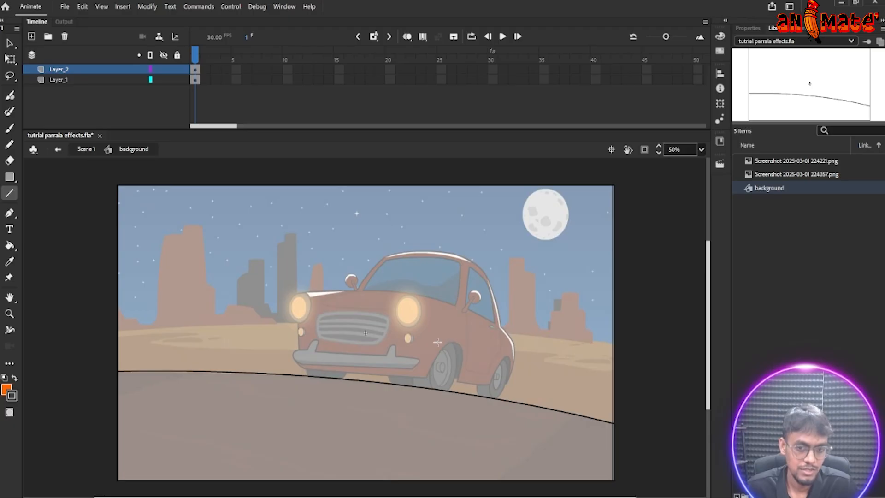
{"action": "left_click", "coordinate": [32, 35]}
{"action": "left_click_drag", "start_coordinate": [80, 70], "coordinate": [88, 76]}
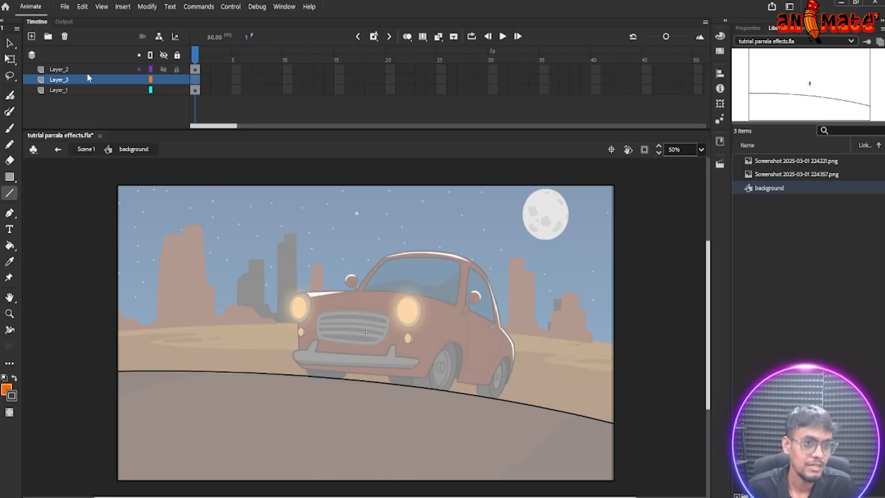
{"action": "left_click_drag", "start_coordinate": [115, 331], "coordinate": [613, 343]}
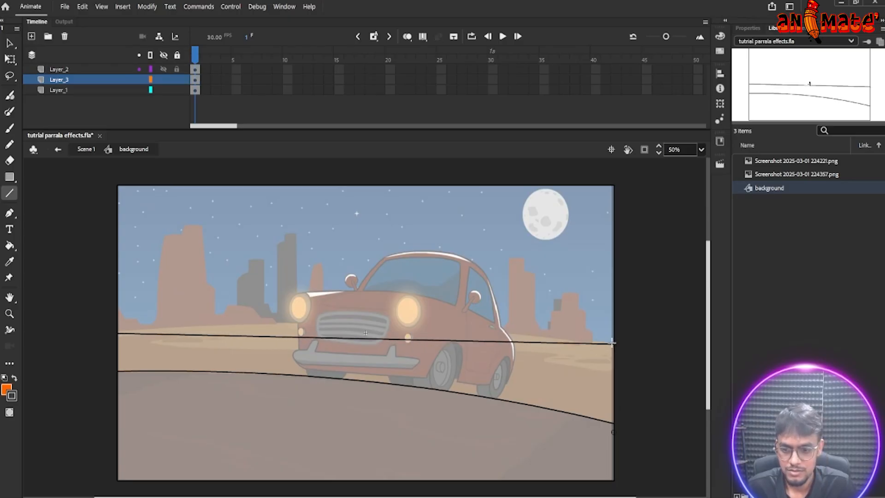
{"action": "mouse_move", "coordinate": [612, 434]}
{"action": "left_mouse_down"}
{"action": "mouse_move", "coordinate": [118, 410]}
{"action": "mouse_move", "coordinate": [109, 402]}
{"action": "mouse_move", "coordinate": [116, 413]}
{"action": "left_mouse_up"}
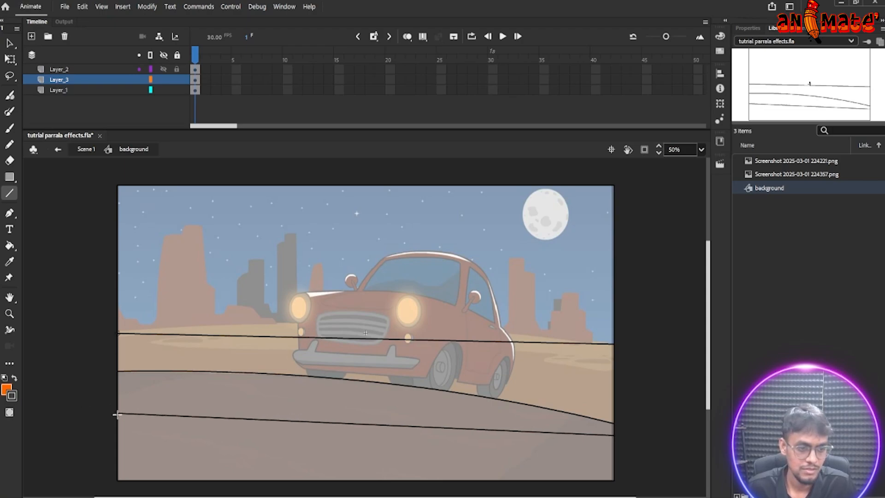
{"action": "key", "text": "v"}
{"action": "mouse_move", "coordinate": [353, 340]}
{"action": "left_mouse_down"}
{"action": "mouse_move", "coordinate": [353, 322]}
{"action": "mouse_move", "coordinate": [353, 339]}
{"action": "left_mouse_up"}
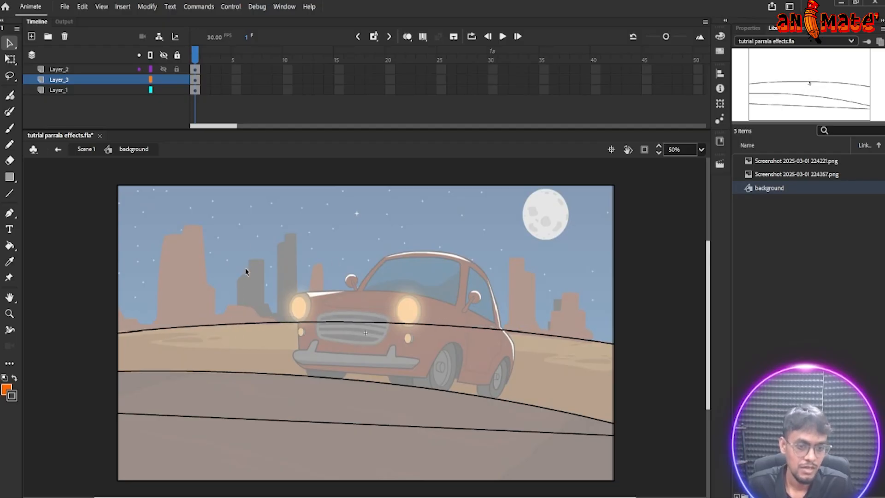
- Add a layer between the road and ground layers and trace the tall mesa's left side with a straight line down past the horizon
{"action": "left_click", "coordinate": [60, 69]}
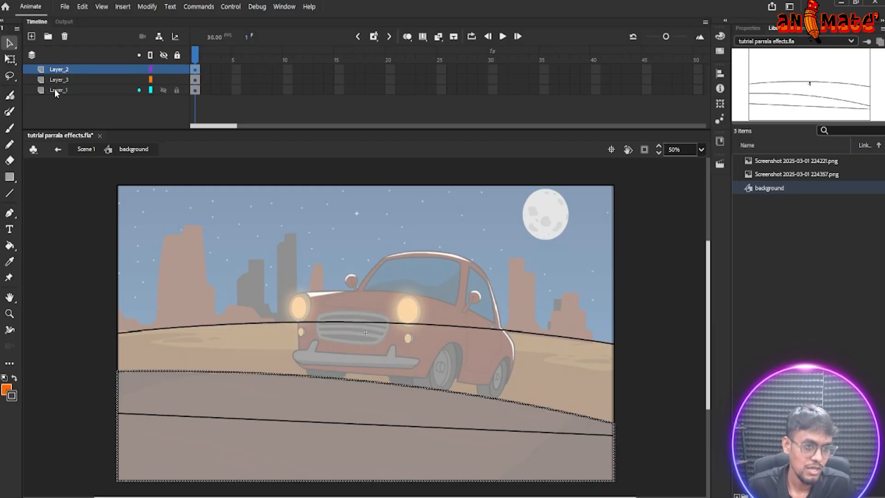
{"action": "left_click", "coordinate": [31, 36]}
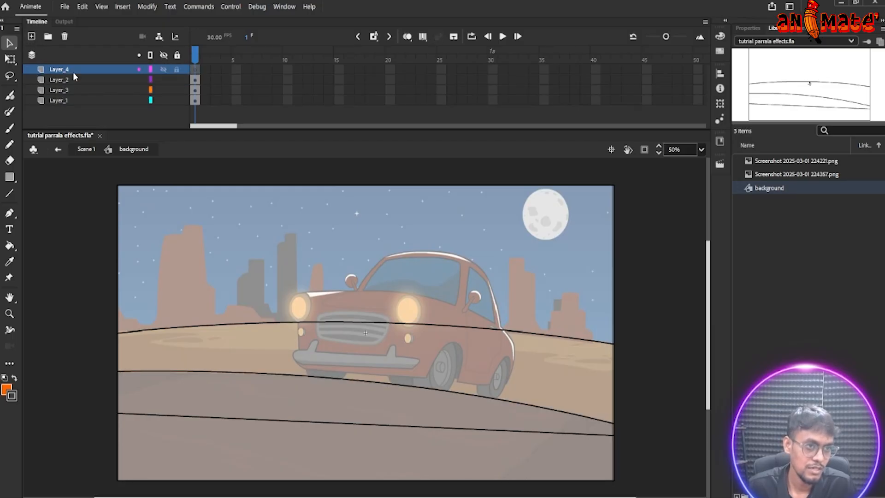
{"action": "left_click_drag", "start_coordinate": [74, 68], "coordinate": [87, 81]}
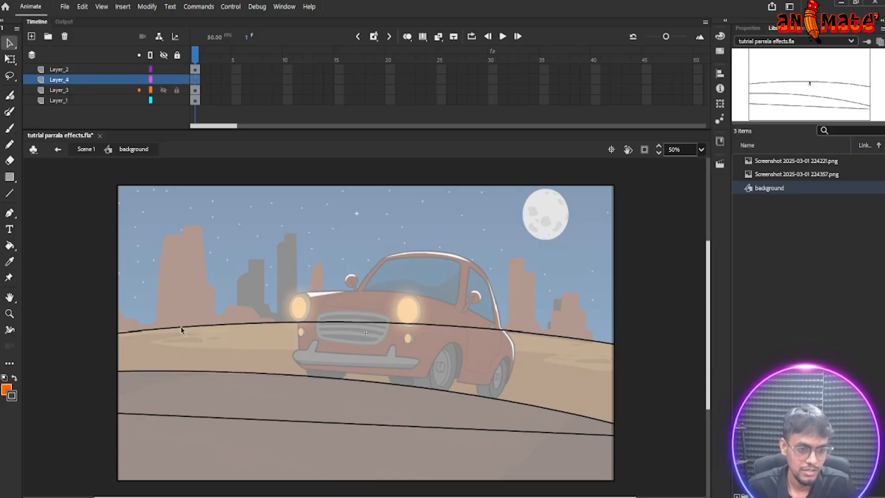
{"action": "key", "text": "b"}
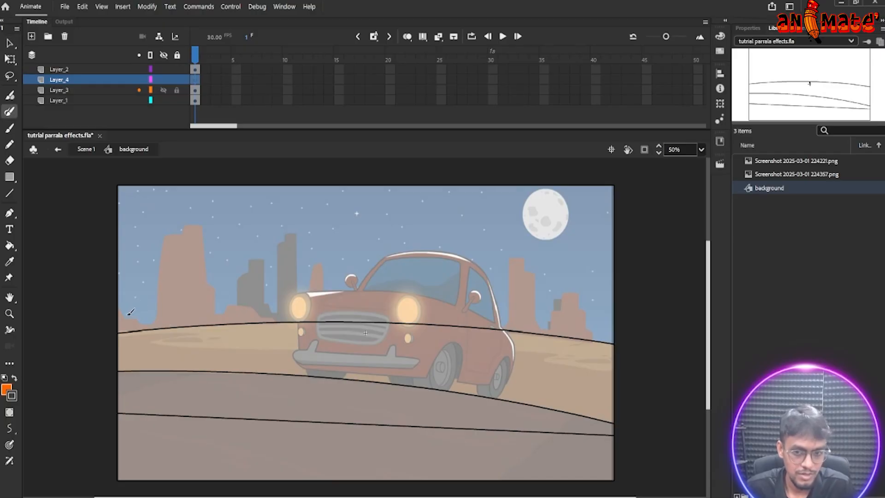
{"action": "key", "text": "n"}
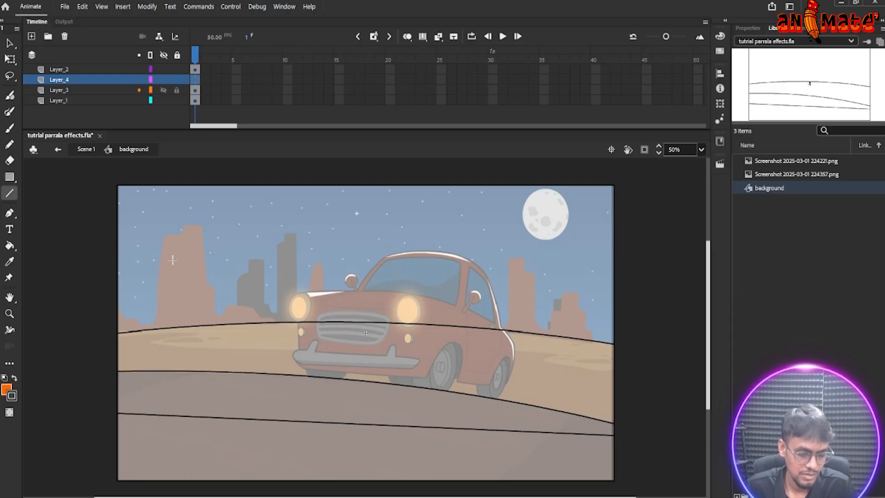
{"action": "left_click_drag", "start_coordinate": [163, 236], "coordinate": [154, 336]}
{"action": "left_click_drag", "start_coordinate": [163, 236], "coordinate": [161, 237]}
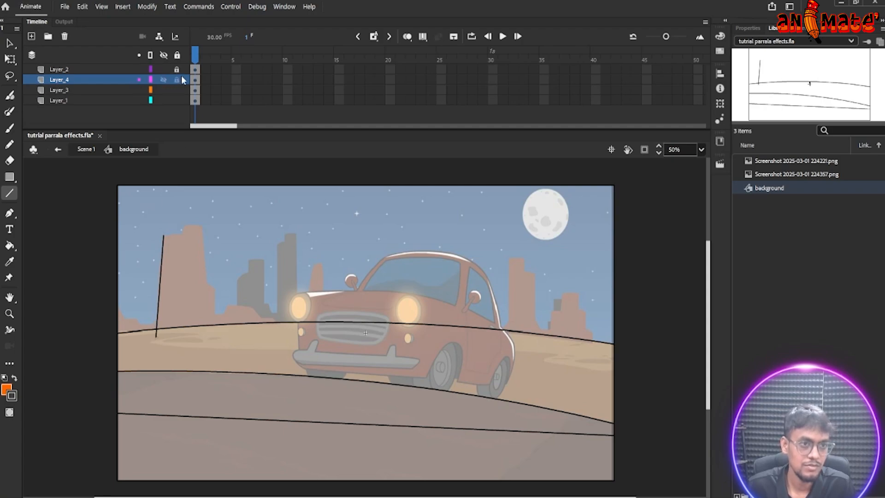
- Lock all the other layers so only the new rock layer stays editable, and keep working on its first frame
{"action": "left_click", "coordinate": [176, 90]}
{"action": "left_click", "coordinate": [177, 100]}
{"action": "left_click", "coordinate": [195, 80]}
{"action": "left_click", "coordinate": [195, 56]}
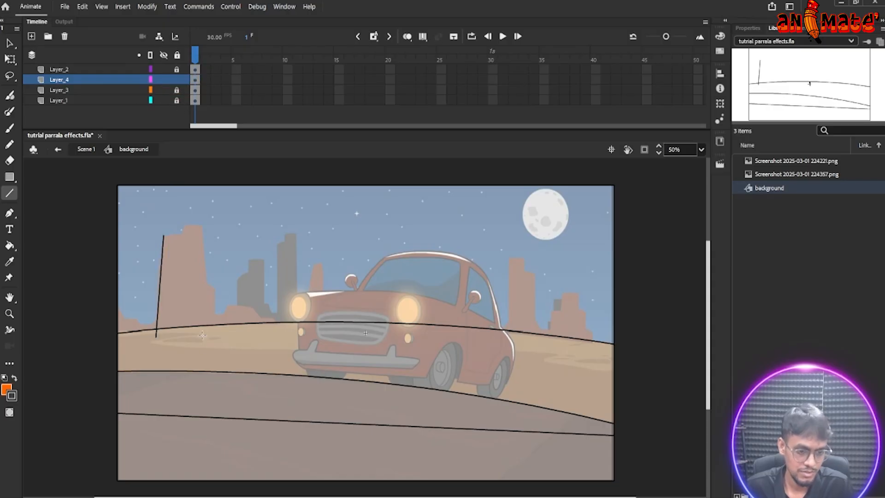
- Trace the rest of the tall mesa and the low rock beside it with connected straight lines, running their base line below the horizon
{"action": "left_click_drag", "start_coordinate": [156, 337], "coordinate": [276, 322]}
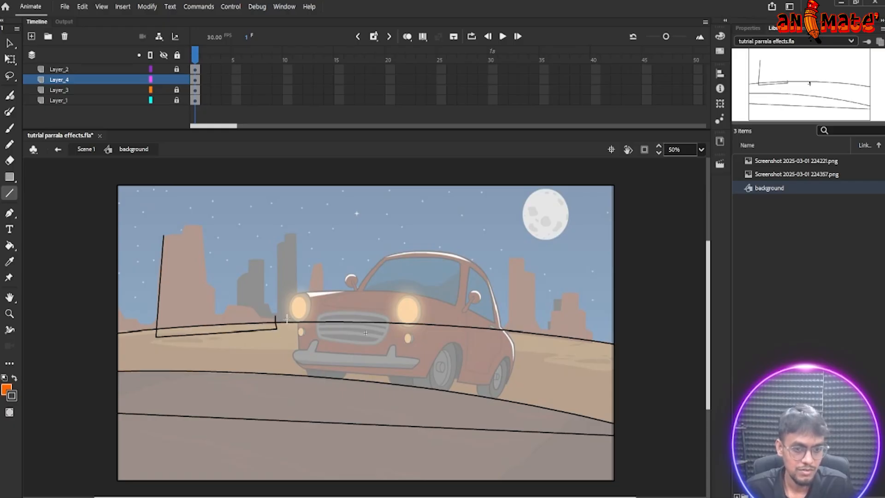
{"action": "key", "text": "ctrl+z"}
{"action": "left_click_drag", "start_coordinate": [277, 328], "coordinate": [276, 316]}
{"action": "mouse_move", "coordinate": [277, 316]}
{"action": "left_mouse_down"}
{"action": "mouse_move", "coordinate": [266, 323]}
{"action": "mouse_move", "coordinate": [252, 309]}
{"action": "mouse_move", "coordinate": [232, 309]}
{"action": "mouse_move", "coordinate": [212, 317]}
{"action": "mouse_move", "coordinate": [203, 223]}
{"action": "mouse_move", "coordinate": [183, 223]}
{"action": "mouse_move", "coordinate": [182, 239]}
{"action": "mouse_move", "coordinate": [164, 235]}
{"action": "left_mouse_up"}
{"action": "left_click_drag", "start_coordinate": [282, 280], "coordinate": [250, 294]}
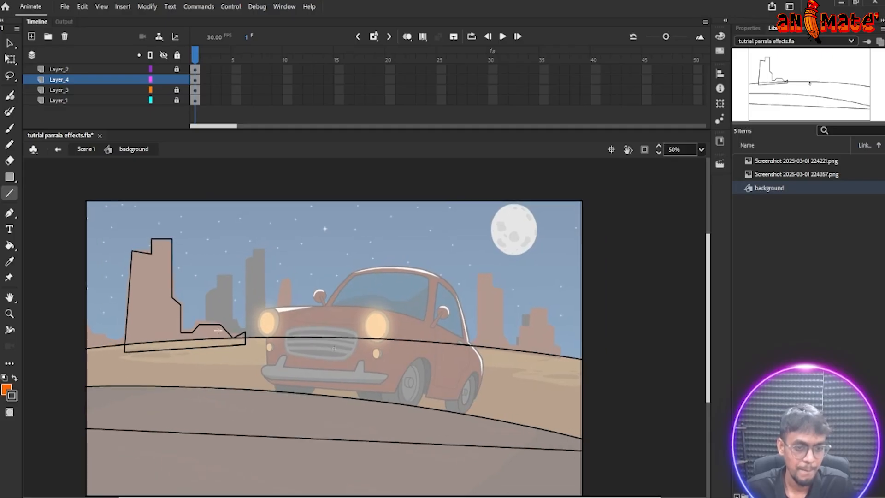
- Trace the two grey rock towers beside the tall mesa with connected straight lines following their stepped tops
{"action": "mouse_move", "coordinate": [208, 324]}
{"action": "left_mouse_down"}
{"action": "mouse_move", "coordinate": [215, 274]}
{"action": "mouse_move", "coordinate": [235, 272]}
{"action": "left_mouse_up"}
{"action": "left_click_drag", "start_coordinate": [230, 270], "coordinate": [231, 317]}
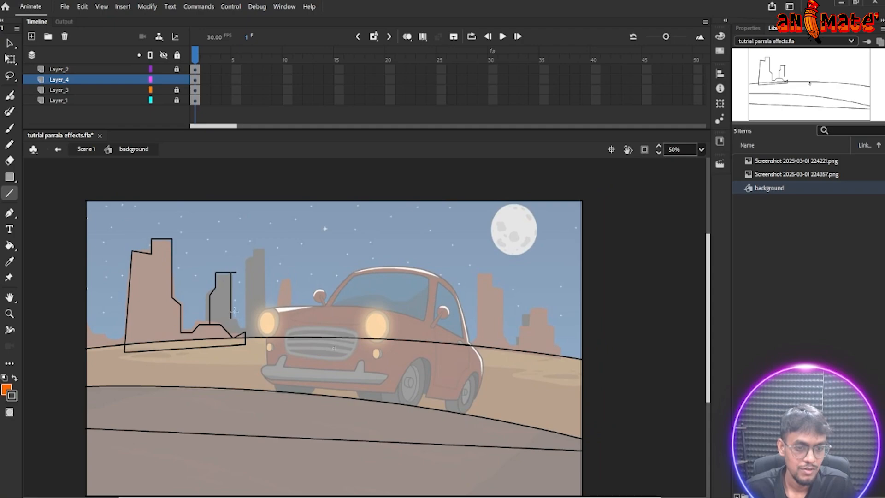
{"action": "key", "text": "ctrl+z"}
{"action": "mouse_move", "coordinate": [234, 270]}
{"action": "left_mouse_down"}
{"action": "mouse_move", "coordinate": [236, 315]}
{"action": "mouse_move", "coordinate": [244, 316]}
{"action": "mouse_move", "coordinate": [246, 263]}
{"action": "left_mouse_up"}
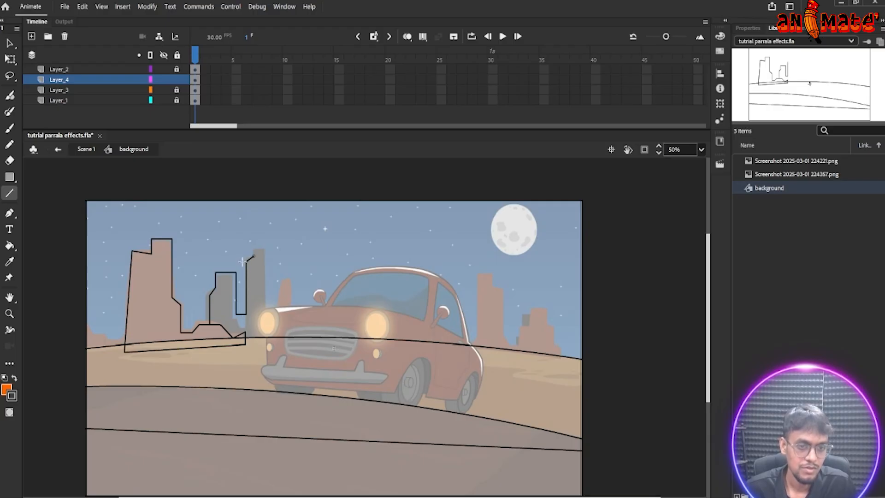
{"action": "mouse_move", "coordinate": [255, 249]}
{"action": "left_mouse_down"}
{"action": "mouse_move", "coordinate": [266, 248]}
{"action": "mouse_move", "coordinate": [266, 343]}
{"action": "mouse_move", "coordinate": [278, 341]}
{"action": "mouse_move", "coordinate": [278, 280]}
{"action": "left_mouse_up"}
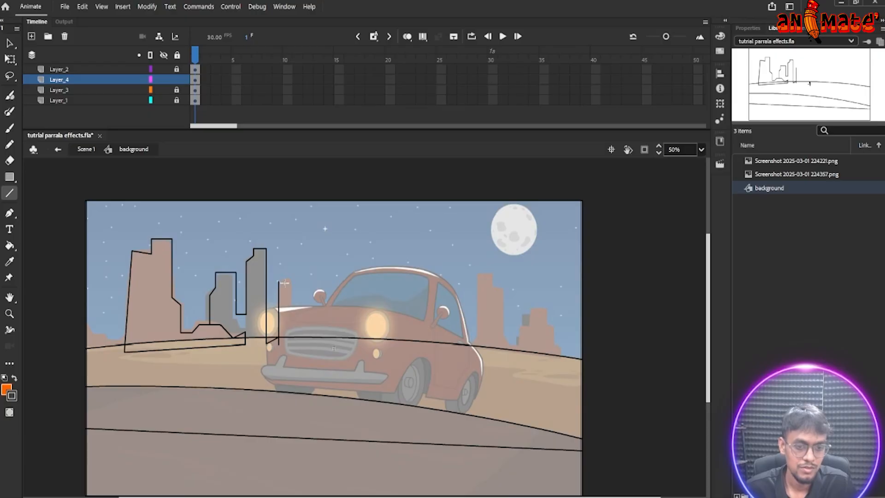
- Trace the thin spire and the two rock formations beyond the car with straight lines, linking them along the horizon and closing their base
{"action": "key", "text": "ctrl+z"}
{"action": "mouse_move", "coordinate": [277, 338]}
{"action": "left_mouse_down"}
{"action": "mouse_move", "coordinate": [279, 280]}
{"action": "mouse_move", "coordinate": [290, 280]}
{"action": "mouse_move", "coordinate": [292, 340]}
{"action": "mouse_move", "coordinate": [479, 346]}
{"action": "mouse_move", "coordinate": [478, 273]}
{"action": "mouse_move", "coordinate": [491, 272]}
{"action": "mouse_move", "coordinate": [506, 337]}
{"action": "mouse_move", "coordinate": [517, 350]}
{"action": "mouse_move", "coordinate": [522, 341]}
{"action": "left_mouse_up"}
{"action": "left_click_drag", "start_coordinate": [523, 341], "coordinate": [533, 326]}
{"action": "left_click_drag", "start_coordinate": [534, 325], "coordinate": [533, 307]}
{"action": "left_click_drag", "start_coordinate": [533, 307], "coordinate": [557, 325]}
{"action": "left_click_drag", "start_coordinate": [557, 325], "coordinate": [565, 344]}
{"action": "left_click_drag", "start_coordinate": [565, 344], "coordinate": [566, 356]}
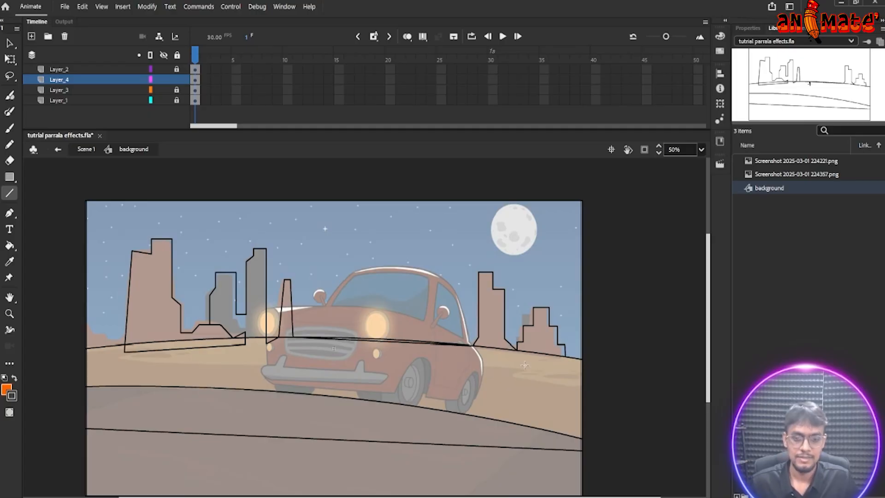
{"action": "left_click_drag", "start_coordinate": [566, 356], "coordinate": [477, 345]}
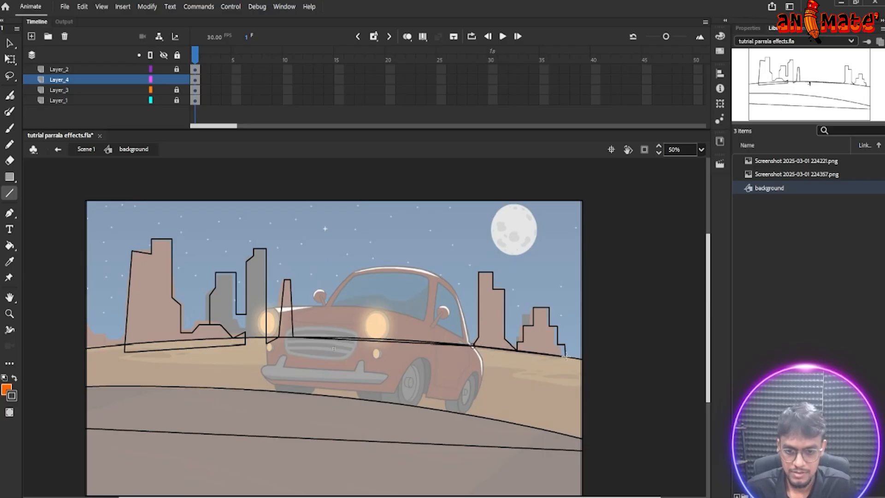
- Bend the rock base lines behind and beyond the car slightly downward, and close the taller grey tower's base with a line
{"action": "key", "text": "v"}
{"action": "left_click_drag", "start_coordinate": [513, 352], "coordinate": [513, 359]}
{"action": "left_click_drag", "start_coordinate": [391, 342], "coordinate": [389, 346]}
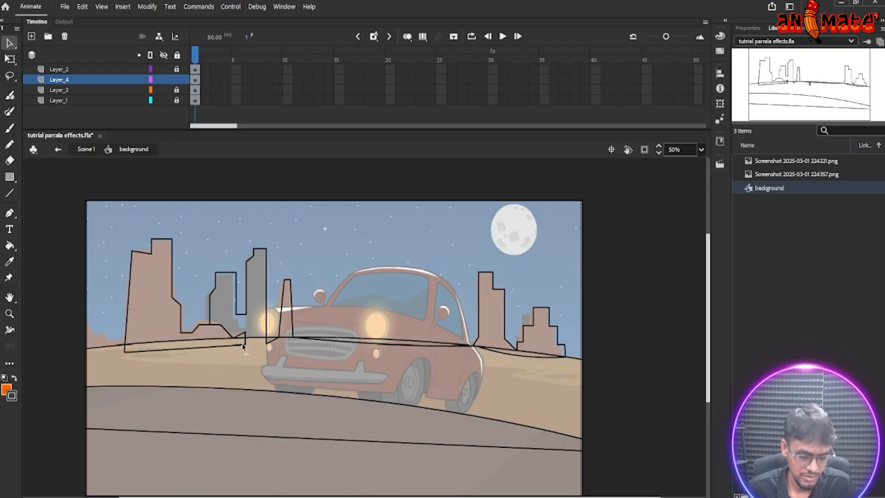
{"action": "key", "text": "n"}
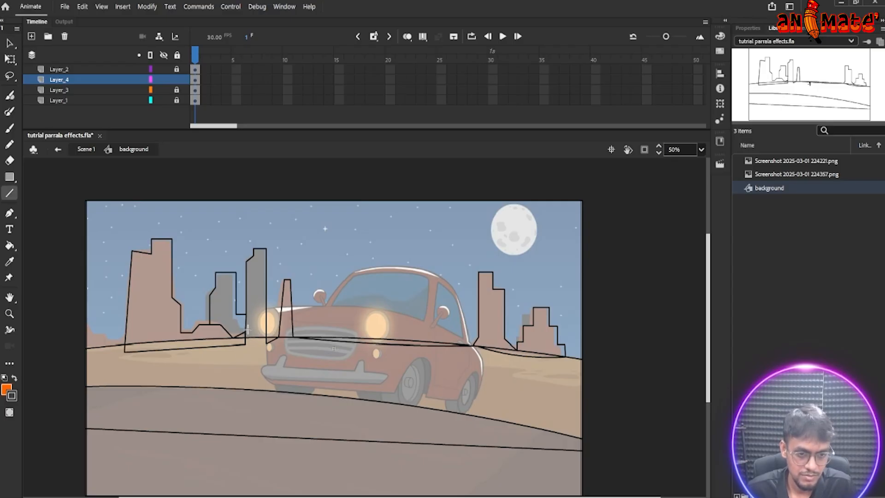
{"action": "left_click_drag", "start_coordinate": [245, 344], "coordinate": [267, 345]}
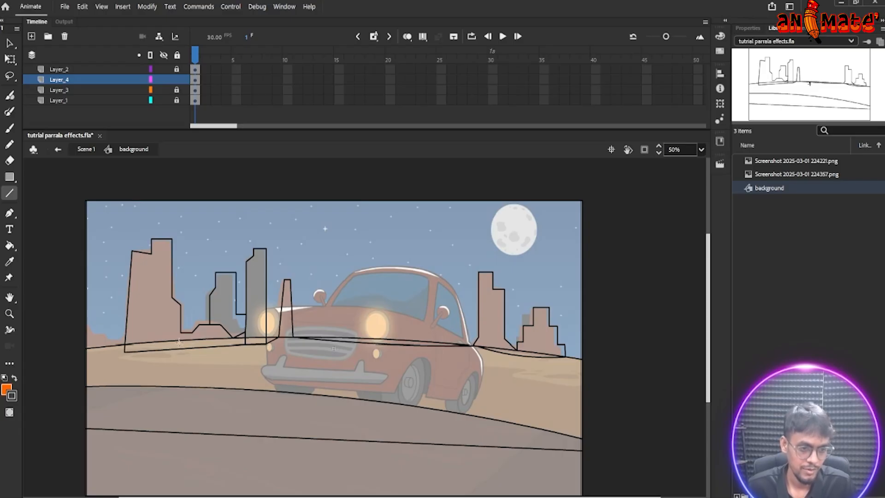
{"action": "key", "text": "b"}
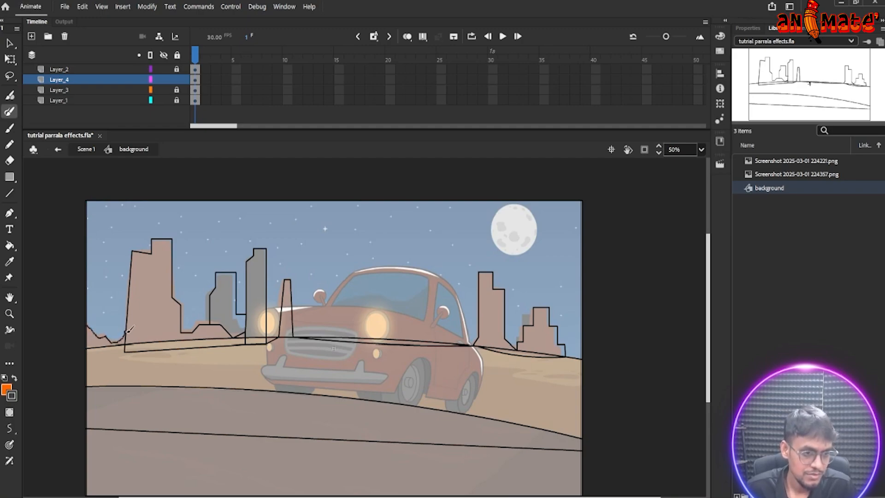
{"action": "left_click_drag", "start_coordinate": [131, 329], "coordinate": [149, 346]}
{"action": "key", "text": "ctrl+z"}
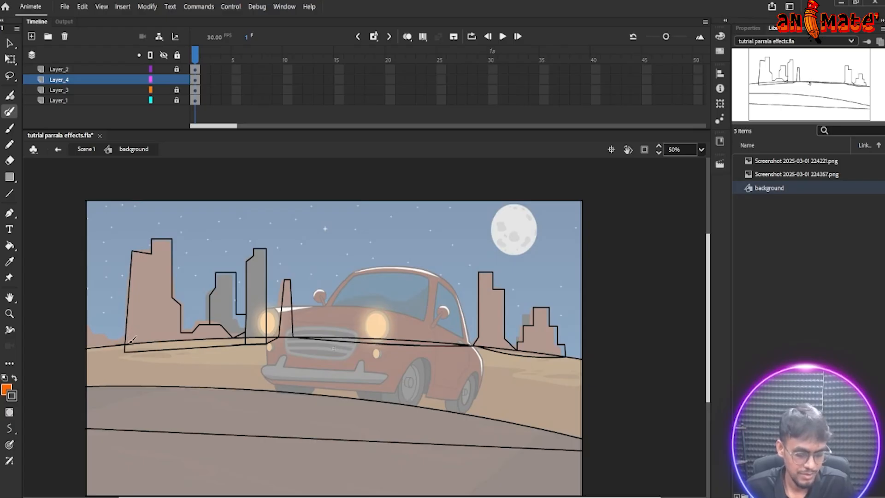
{"action": "key", "text": "y"}
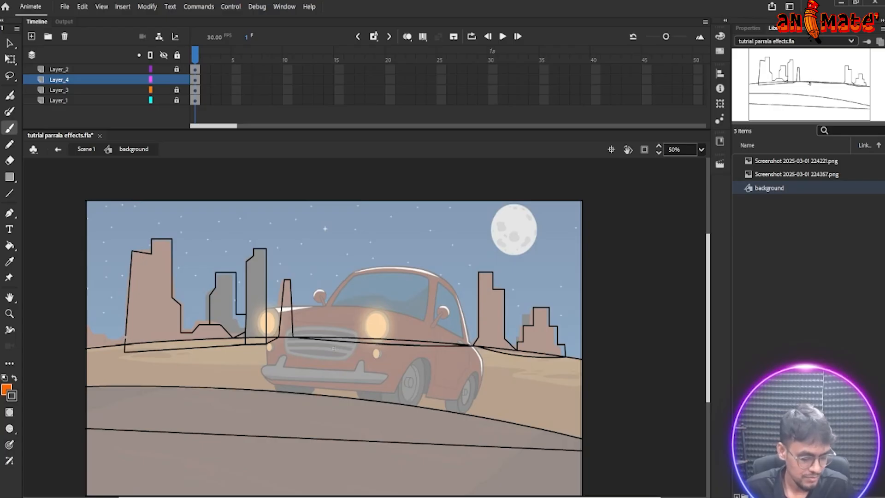
{"action": "key", "text": "b"}
{"action": "left_click_drag", "start_coordinate": [127, 337], "coordinate": [124, 338]}
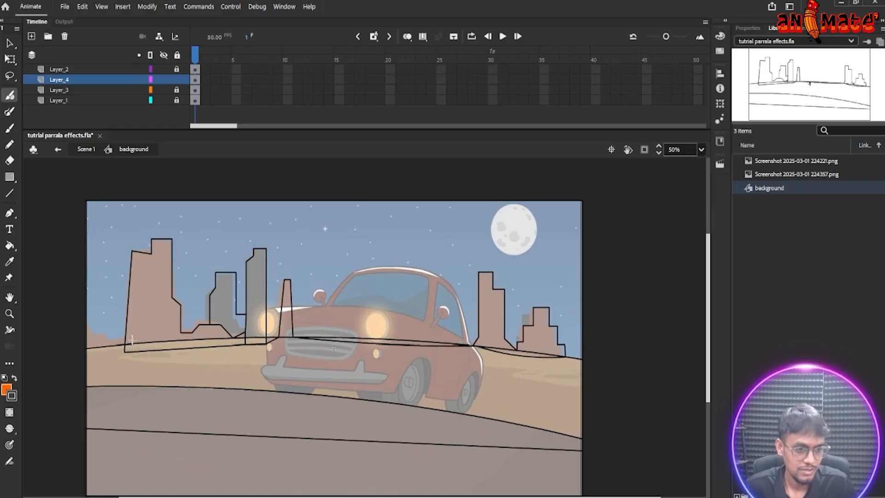
- Trace the small rocks at the stage's left edge with straight lines and close their outline down to the tall mesa's base
{"action": "key", "text": "n"}
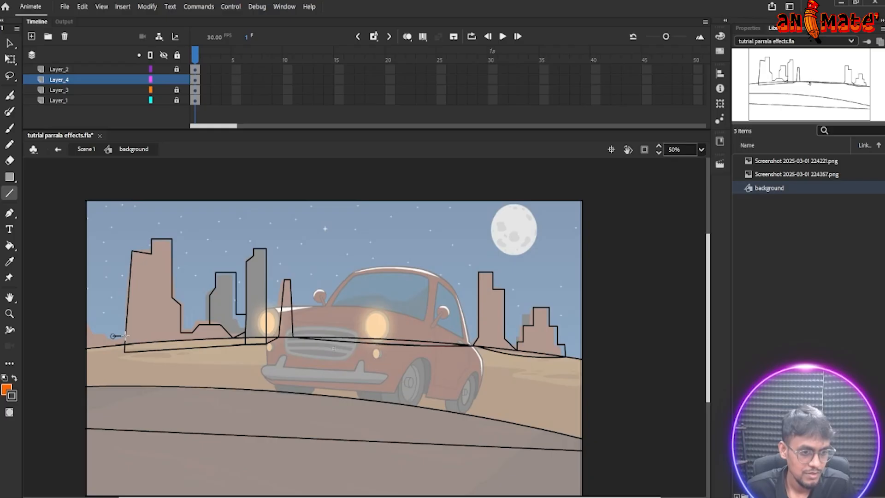
{"action": "mouse_move", "coordinate": [103, 329]}
{"action": "left_mouse_down"}
{"action": "mouse_move", "coordinate": [87, 325]}
{"action": "mouse_move", "coordinate": [87, 358]}
{"action": "left_mouse_up"}
{"action": "left_click_drag", "start_coordinate": [87, 358], "coordinate": [124, 352]}
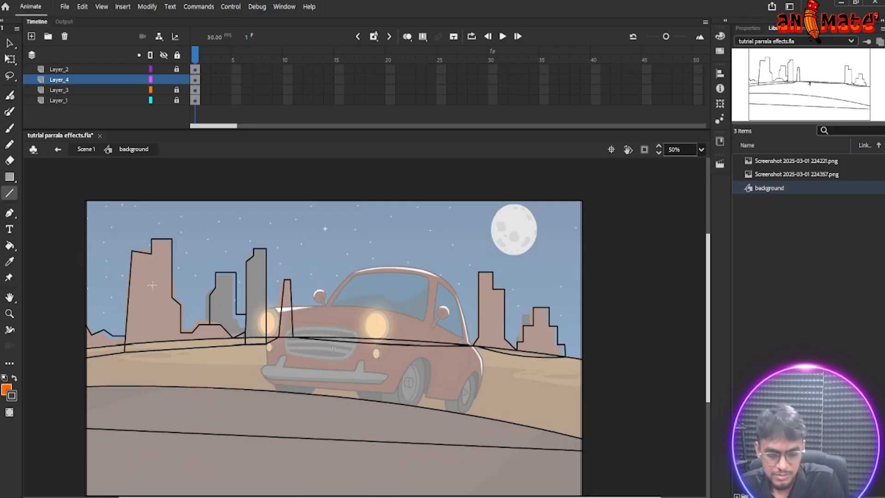
- Brush a wavy hill outline behind the car from the thin spire's base to the foot of the mesa beyond the car
{"action": "left_click_drag", "start_coordinate": [266, 297], "coordinate": [234, 304]}
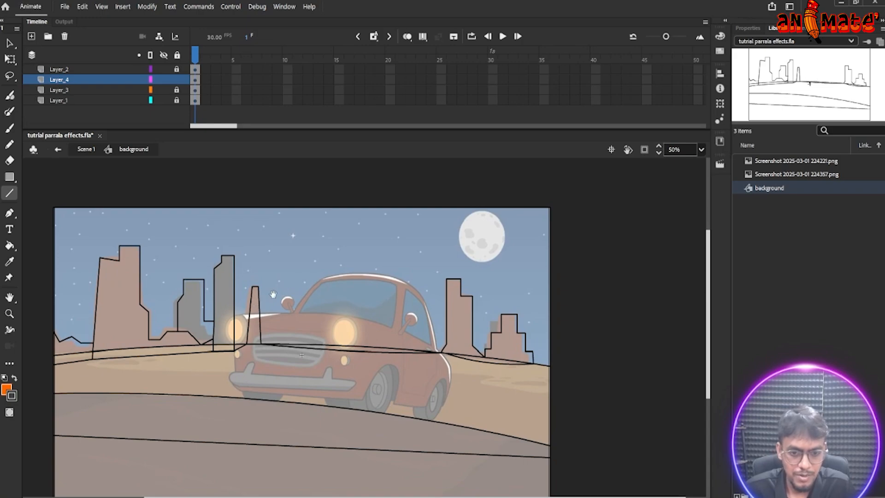
{"action": "key", "text": "b"}
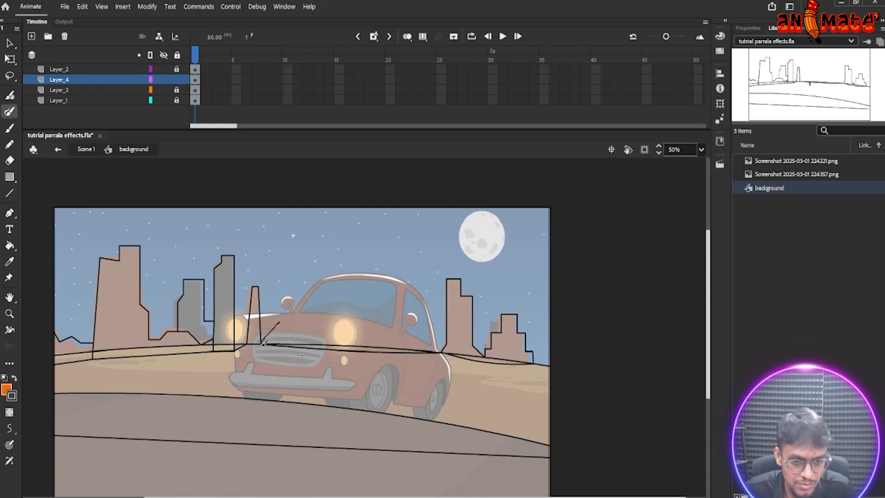
{"action": "mouse_move", "coordinate": [322, 304]}
{"action": "left_mouse_down"}
{"action": "mouse_move", "coordinate": [376, 307]}
{"action": "mouse_move", "coordinate": [386, 299]}
{"action": "left_mouse_up"}
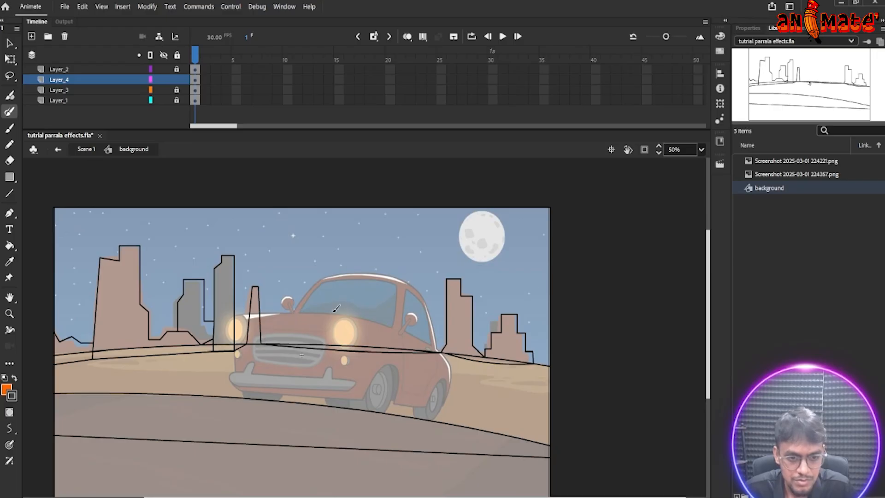
{"action": "mouse_move", "coordinate": [261, 342]}
{"action": "left_mouse_down"}
{"action": "mouse_move", "coordinate": [279, 317]}
{"action": "mouse_move", "coordinate": [301, 307]}
{"action": "mouse_move", "coordinate": [384, 300]}
{"action": "mouse_move", "coordinate": [409, 289]}
{"action": "left_mouse_up"}
{"action": "left_click_drag", "start_coordinate": [435, 342], "coordinate": [442, 352]}
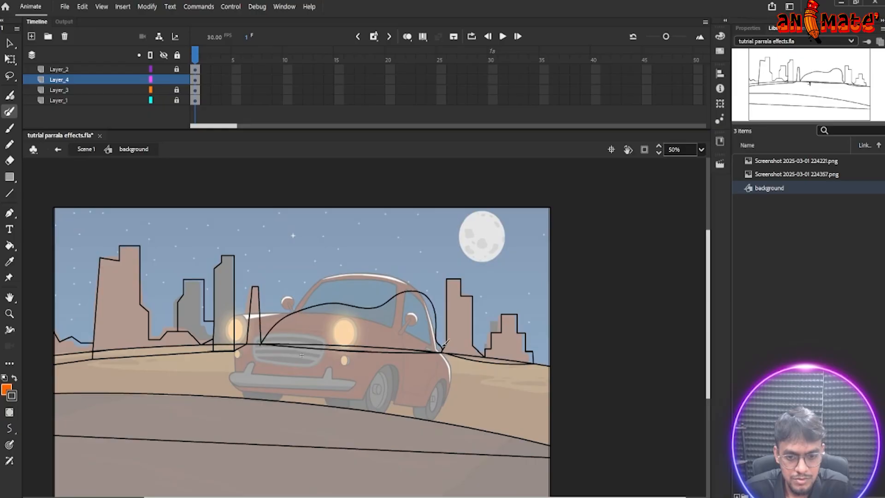
- Bend the tall mesa's left side, both top edges and lower right side into gentle curves
{"action": "left_click_drag", "start_coordinate": [277, 304], "coordinate": [294, 320]}
{"action": "key", "text": "v"}
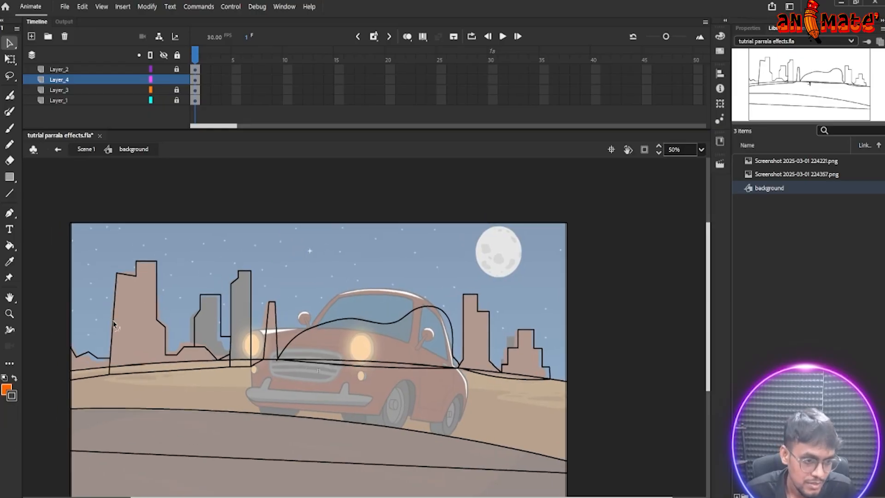
{"action": "left_click_drag", "start_coordinate": [114, 323], "coordinate": [114, 324]}
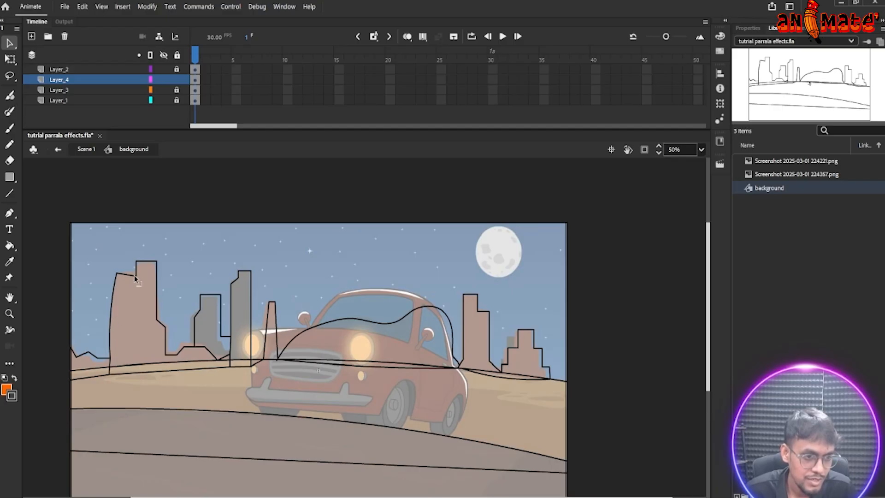
{"action": "left_click_drag", "start_coordinate": [135, 275], "coordinate": [145, 258]}
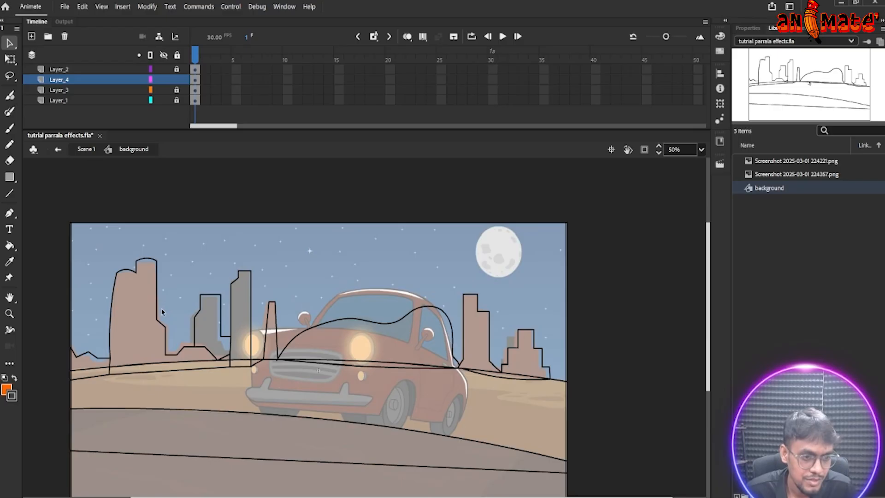
{"action": "left_click_drag", "start_coordinate": [157, 319], "coordinate": [157, 320]}
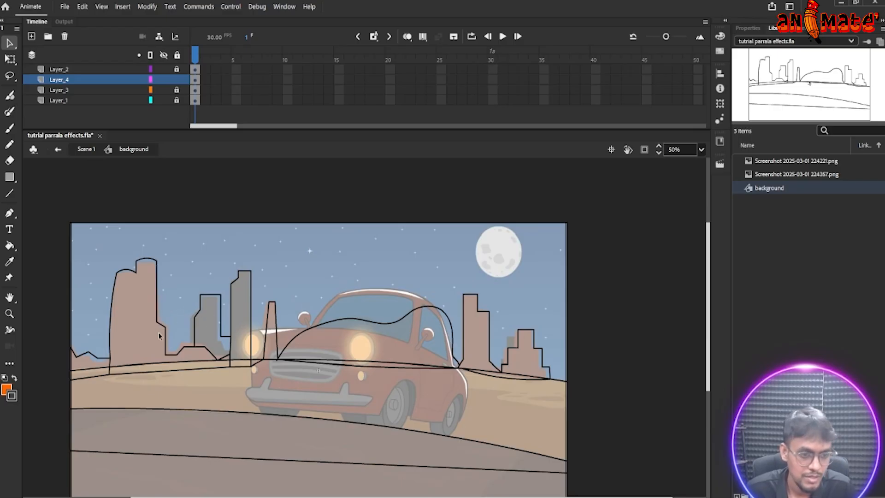
{"action": "left_click_drag", "start_coordinate": [165, 350], "coordinate": [167, 348]}
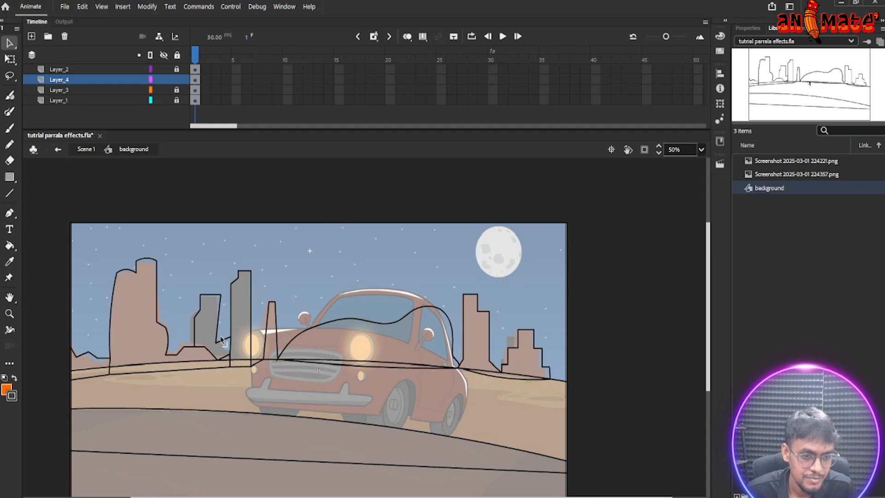
- Reshape the grey rock towers' outlines, bending straight edges into curves and adjusting corner points against the reference
{"action": "key", "text": "ctrl+="}
{"action": "key", "text": "ctrl+="}
{"action": "left_click_drag", "start_coordinate": [123, 365], "coordinate": [389, 426]}
{"action": "left_click_drag", "start_coordinate": [240, 250], "coordinate": [228, 261]}
{"action": "mouse_move", "coordinate": [169, 252]}
{"action": "left_mouse_down"}
{"action": "mouse_move", "coordinate": [169, 262]}
{"action": "mouse_move", "coordinate": [184, 256]}
{"action": "left_mouse_up"}
{"action": "left_click_drag", "start_coordinate": [164, 288], "coordinate": [163, 285]}
{"action": "mouse_move", "coordinate": [142, 341]}
{"action": "left_mouse_down"}
{"action": "mouse_move", "coordinate": [126, 341]}
{"action": "mouse_move", "coordinate": [140, 329]}
{"action": "left_mouse_up"}
- Align the low rock's top corners with the reference, round its outer slope, and adjust the short line joining it to the grey tower
{"action": "left_click_drag", "start_coordinate": [139, 459], "coordinate": [164, 331]}
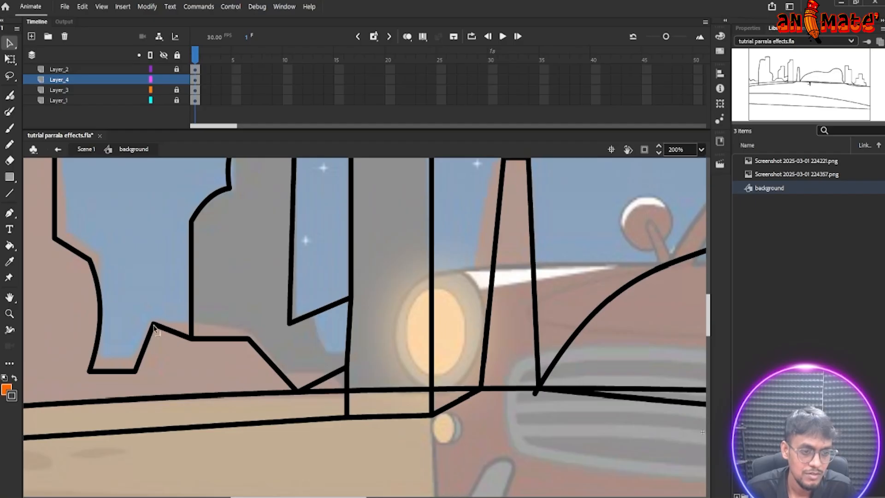
{"action": "left_click_drag", "start_coordinate": [192, 339], "coordinate": [191, 323]}
{"action": "left_click_drag", "start_coordinate": [249, 339], "coordinate": [251, 333]}
{"action": "left_click_drag", "start_coordinate": [222, 370], "coordinate": [255, 326]}
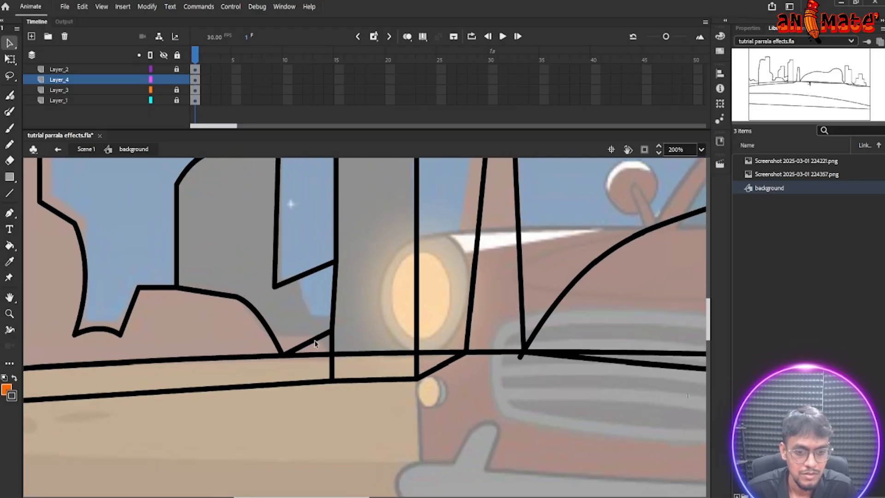
{"action": "left_click_drag", "start_coordinate": [315, 337], "coordinate": [315, 342]}
- Curve the short line joining the low rock to the grey tower, and bend the small rock slope at the picture's left edge
{"action": "mouse_move", "coordinate": [202, 361]}
{"action": "left_mouse_down"}
{"action": "mouse_move", "coordinate": [267, 314]}
{"action": "mouse_move", "coordinate": [376, 338]}
{"action": "left_mouse_up"}
{"action": "mouse_move", "coordinate": [137, 292]}
{"action": "left_mouse_down"}
{"action": "mouse_move", "coordinate": [241, 331]}
{"action": "mouse_move", "coordinate": [359, 304]}
{"action": "left_mouse_up"}
{"action": "mouse_move", "coordinate": [172, 359]}
{"action": "left_mouse_down"}
{"action": "mouse_move", "coordinate": [278, 297]}
{"action": "mouse_move", "coordinate": [273, 320]}
{"action": "mouse_move", "coordinate": [286, 308]}
{"action": "mouse_move", "coordinate": [278, 311]}
{"action": "mouse_move", "coordinate": [314, 313]}
{"action": "left_mouse_up"}
{"action": "left_click_drag", "start_coordinate": [262, 270], "coordinate": [237, 287]}
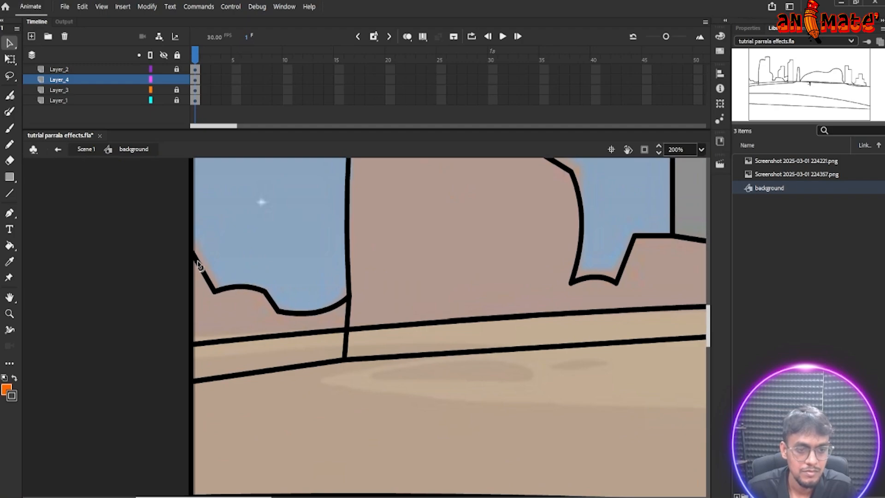
{"action": "left_click_drag", "start_coordinate": [203, 270], "coordinate": [210, 269]}
- Reshape the thin spire beside the car's headlight by lowering its top-left corner and bowing its left side outward along the reference
{"action": "mouse_move", "coordinate": [320, 251]}
{"action": "left_mouse_down"}
{"action": "mouse_move", "coordinate": [250, 269]}
{"action": "mouse_move", "coordinate": [155, 340]}
{"action": "left_mouse_up"}
{"action": "mouse_move", "coordinate": [463, 190]}
{"action": "left_mouse_down"}
{"action": "mouse_move", "coordinate": [263, 265]}
{"action": "mouse_move", "coordinate": [201, 328]}
{"action": "left_mouse_up"}
{"action": "left_click_drag", "start_coordinate": [227, 219], "coordinate": [219, 334]}
{"action": "mouse_move", "coordinate": [304, 341]}
{"action": "left_mouse_down"}
{"action": "mouse_move", "coordinate": [287, 244]}
{"action": "mouse_move", "coordinate": [297, 217]}
{"action": "left_mouse_up"}
{"action": "mouse_move", "coordinate": [383, 241]}
{"action": "left_mouse_down"}
{"action": "mouse_move", "coordinate": [256, 284]}
{"action": "mouse_move", "coordinate": [222, 308]}
{"action": "left_mouse_up"}
{"action": "left_click_drag", "start_coordinate": [285, 264], "coordinate": [272, 277]}
{"action": "left_click_drag", "start_coordinate": [273, 245], "coordinate": [264, 250]}
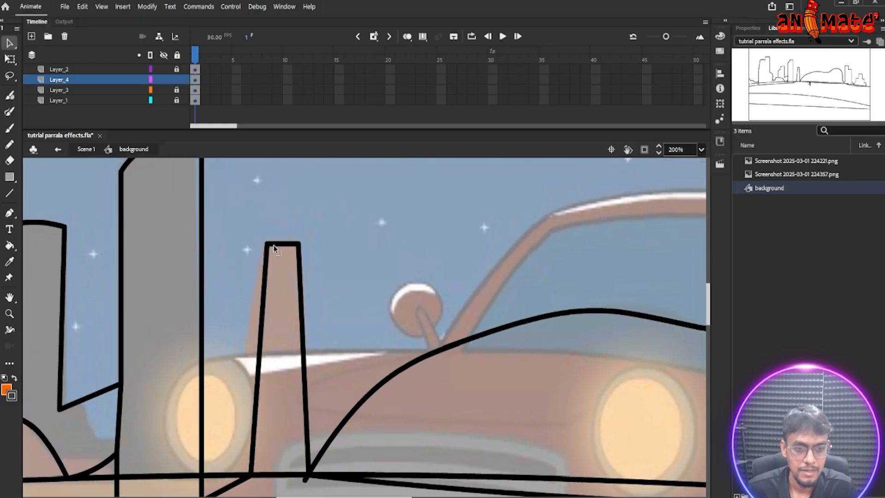
{"action": "left_click_drag", "start_coordinate": [261, 333], "coordinate": [258, 336]}
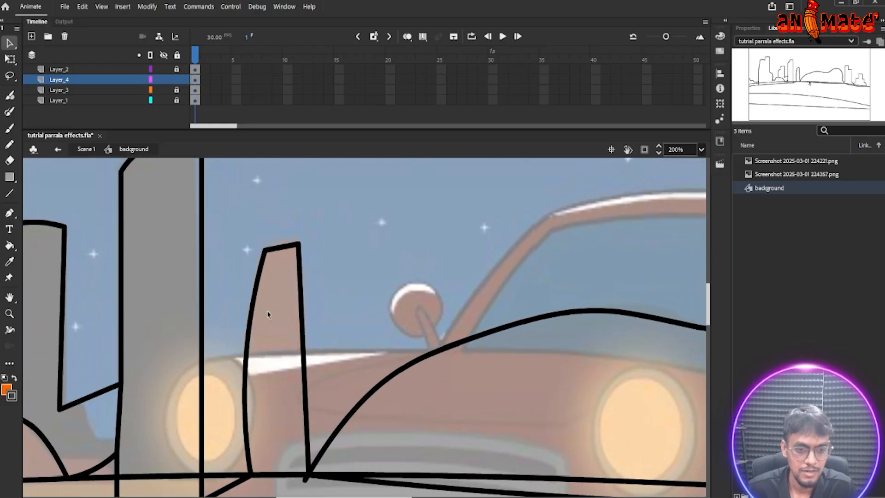
{"action": "left_click_drag", "start_coordinate": [296, 250], "coordinate": [297, 245]}
- Reshape the far stepped rock beyond the car, shifting its top-left corner inward, curving its upper left side and adjusting its right foot
{"action": "scroll", "coordinate": [321, 316], "scroll_direction": "down", "scroll_amount": 3}
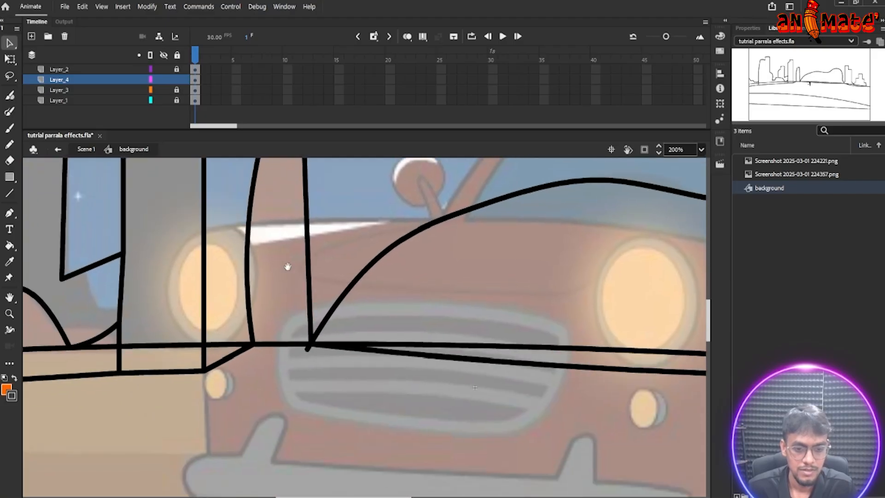
{"action": "key", "text": "space"}
{"action": "left_click_drag", "start_coordinate": [454, 303], "coordinate": [87, 396]}
{"action": "left_click_drag", "start_coordinate": [357, 332], "coordinate": [194, 343]}
{"action": "left_click_drag", "start_coordinate": [400, 301], "coordinate": [238, 348]}
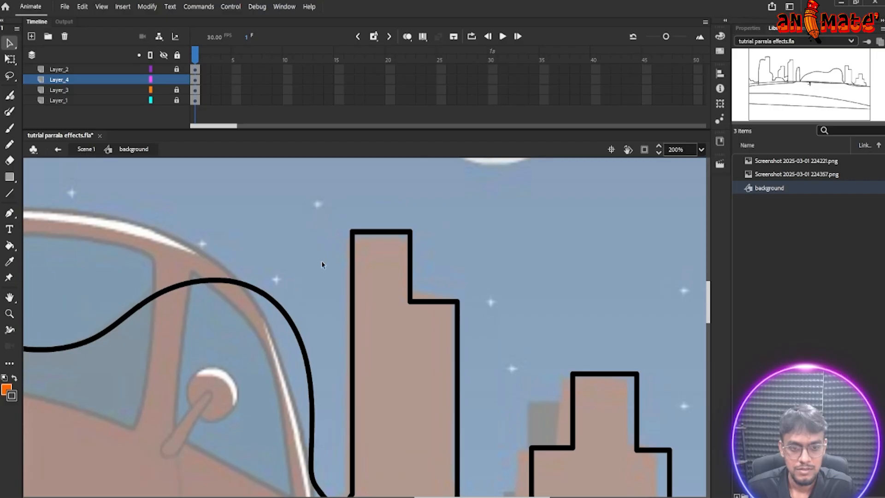
{"action": "left_click_drag", "start_coordinate": [353, 235], "coordinate": [361, 236]}
{"action": "left_click", "coordinate": [475, 284]}
{"action": "key", "text": "space"}
{"action": "mouse_move", "coordinate": [450, 385]}
{"action": "left_mouse_down"}
{"action": "mouse_move", "coordinate": [462, 302]}
{"action": "mouse_move", "coordinate": [455, 271]}
{"action": "left_mouse_up"}
{"action": "mouse_move", "coordinate": [507, 317]}
{"action": "left_mouse_down"}
{"action": "mouse_move", "coordinate": [523, 317]}
{"action": "mouse_move", "coordinate": [515, 318]}
{"action": "left_mouse_up"}
{"action": "mouse_move", "coordinate": [591, 246]}
{"action": "left_mouse_down"}
{"action": "mouse_move", "coordinate": [578, 257]}
{"action": "mouse_move", "coordinate": [584, 249]}
{"action": "left_mouse_up"}
{"action": "left_click", "coordinate": [595, 249]}
{"action": "left_click_drag", "start_coordinate": [528, 247], "coordinate": [517, 278]}
{"action": "scroll", "coordinate": [539, 312], "scroll_direction": "down", "scroll_amount": 3}
{"action": "left_click_drag", "start_coordinate": [585, 272], "coordinate": [600, 274]}
{"action": "left_click_drag", "start_coordinate": [614, 345], "coordinate": [625, 361]}
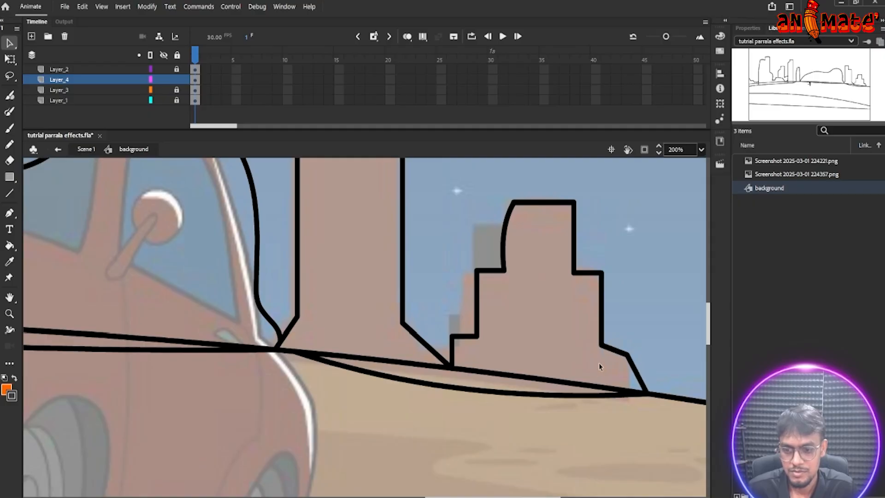
- Adjust the stepped corners and edges on the far rock's lower left side to follow the reference
{"action": "left_click_drag", "start_coordinate": [476, 336], "coordinate": [467, 336]}
{"action": "left_click_drag", "start_coordinate": [478, 271], "coordinate": [467, 275]}
{"action": "left_click_drag", "start_coordinate": [467, 317], "coordinate": [462, 316]}
{"action": "left_click_drag", "start_coordinate": [487, 272], "coordinate": [486, 267]}
{"action": "left_click_drag", "start_coordinate": [495, 329], "coordinate": [408, 316]}
{"action": "key", "text": "ctrl+minus"}
{"action": "key", "text": "ctrl+minus"}
{"action": "left_click_drag", "start_coordinate": [234, 407], "coordinate": [299, 361]}
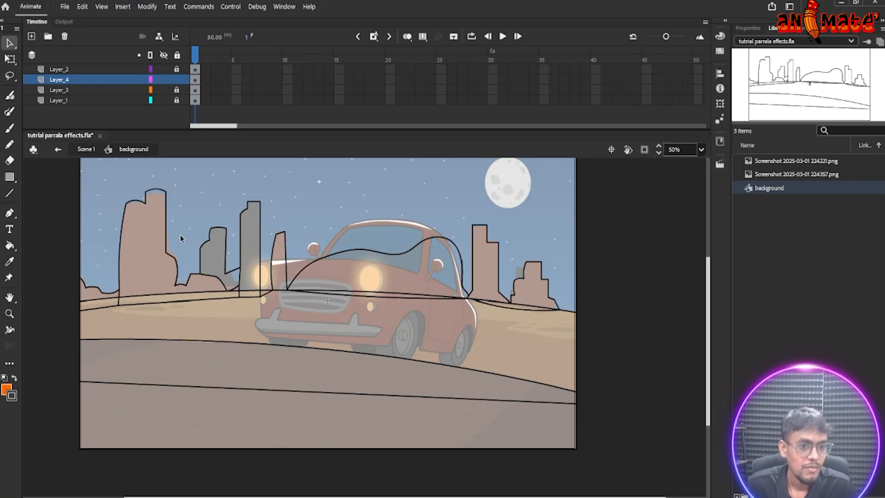
- Make the sky's Layer_1 active in the symbol, then sample the reference's night-sky blue from the main scene as the fill colour
{"action": "left_click", "coordinate": [197, 101]}
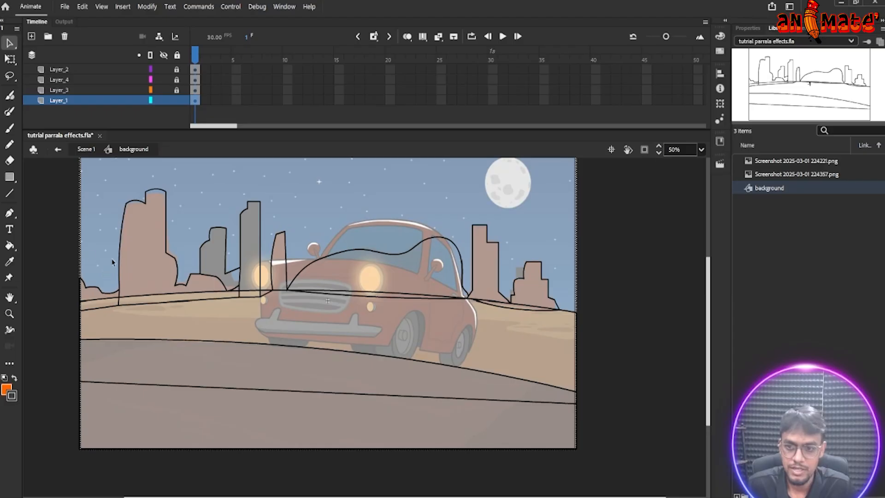
{"action": "left_click", "coordinate": [6, 389]}
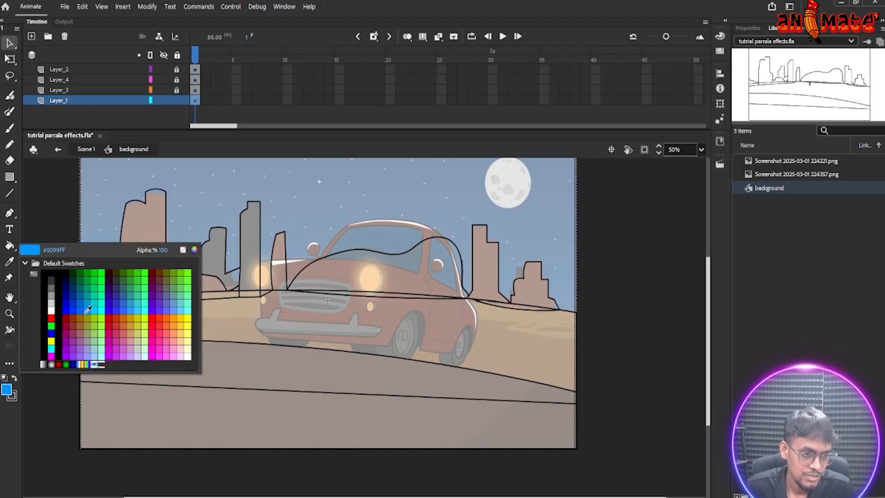
{"action": "left_click", "coordinate": [62, 383]}
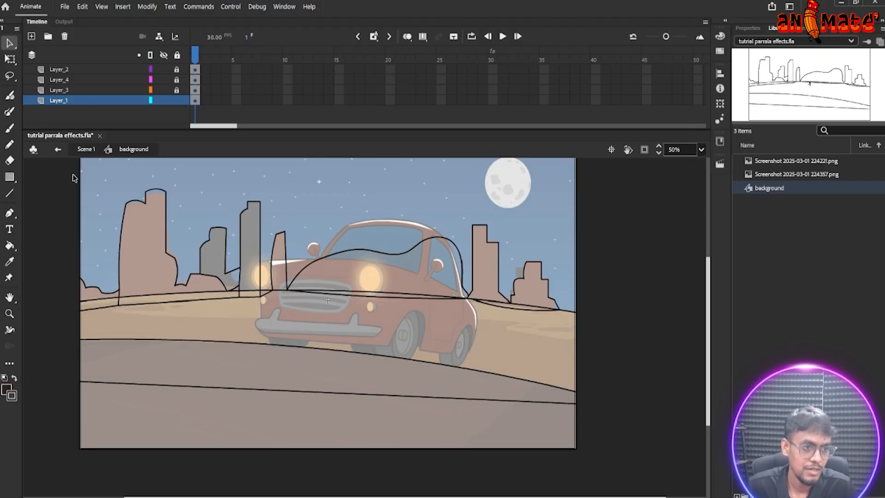
{"action": "left_click", "coordinate": [86, 149]}
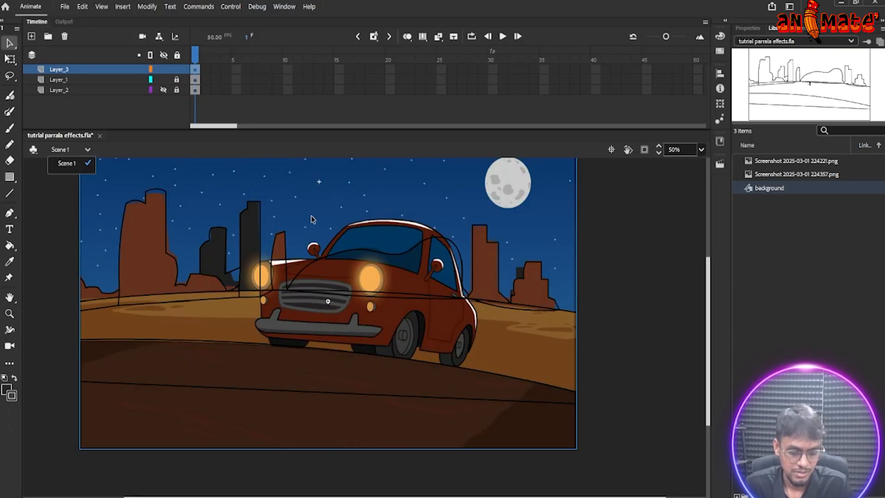
{"action": "left_click", "coordinate": [46, 298]}
{"action": "key", "text": "i"}
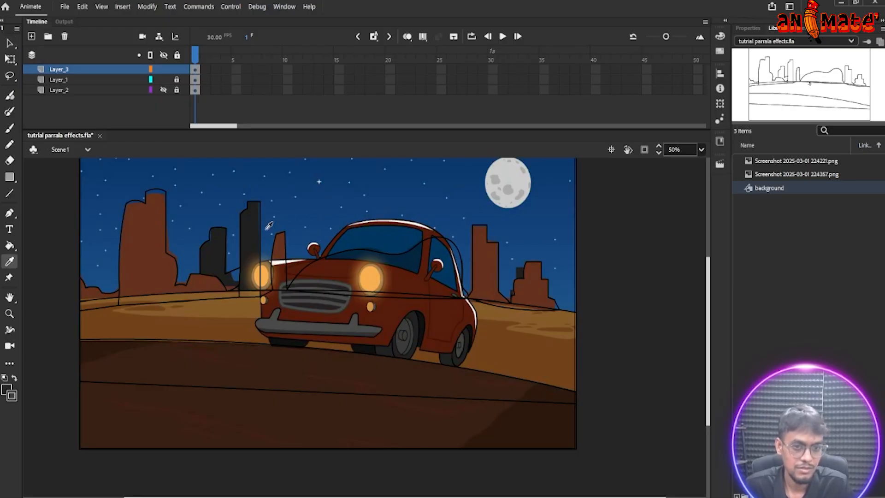
{"action": "left_click", "coordinate": [402, 190]}
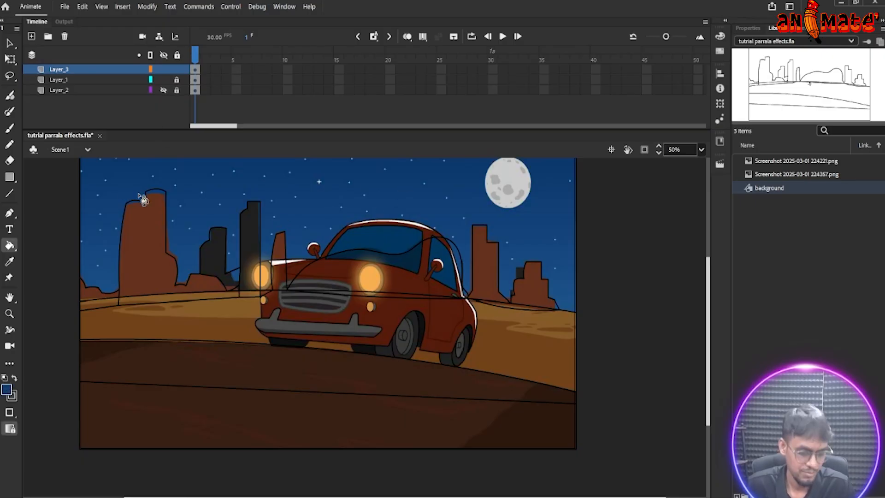
{"action": "key", "text": "v"}
- Reopen the background symbol and fill the full-frame sky shape on Layer_1 with the sampled blue
{"action": "left_click", "coordinate": [83, 301]}
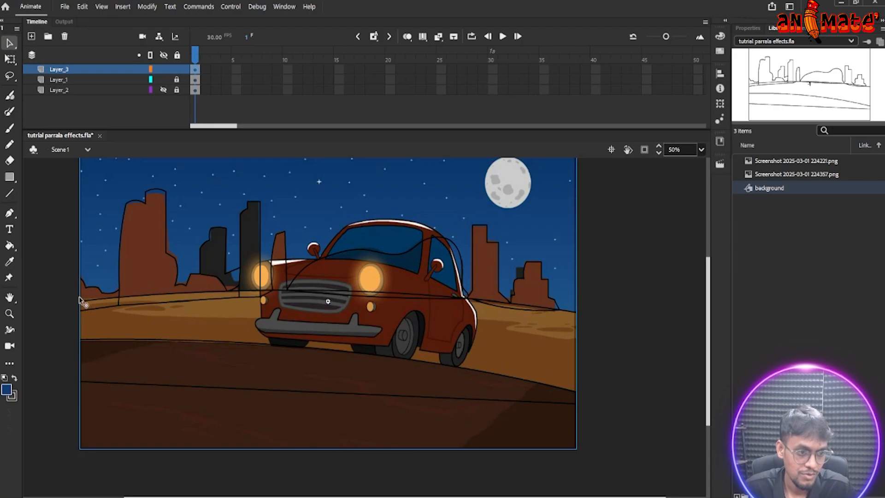
{"action": "double_click", "coordinate": [83, 302]}
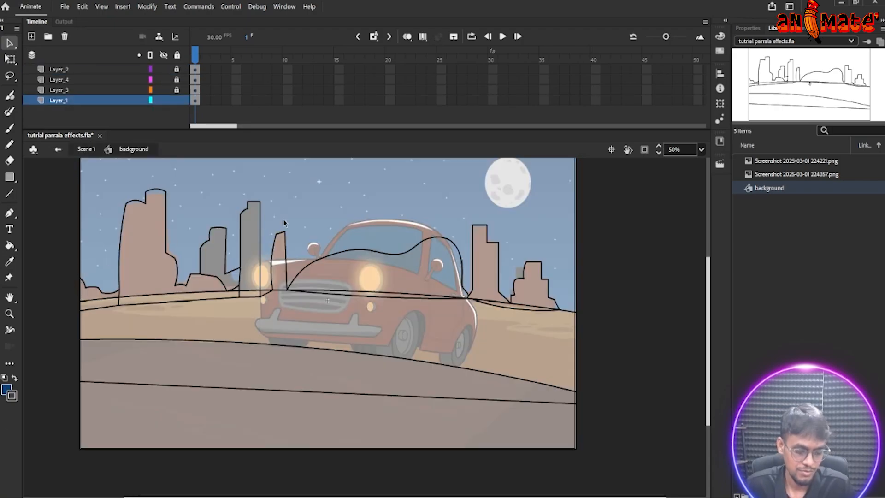
{"action": "key", "text": "k"}
{"action": "left_click", "coordinate": [329, 199]}
{"action": "mouse_move", "coordinate": [197, 260]}
{"action": "left_mouse_down"}
{"action": "mouse_move", "coordinate": [200, 312]}
{"action": "mouse_move", "coordinate": [197, 279]}
{"action": "left_mouse_up"}
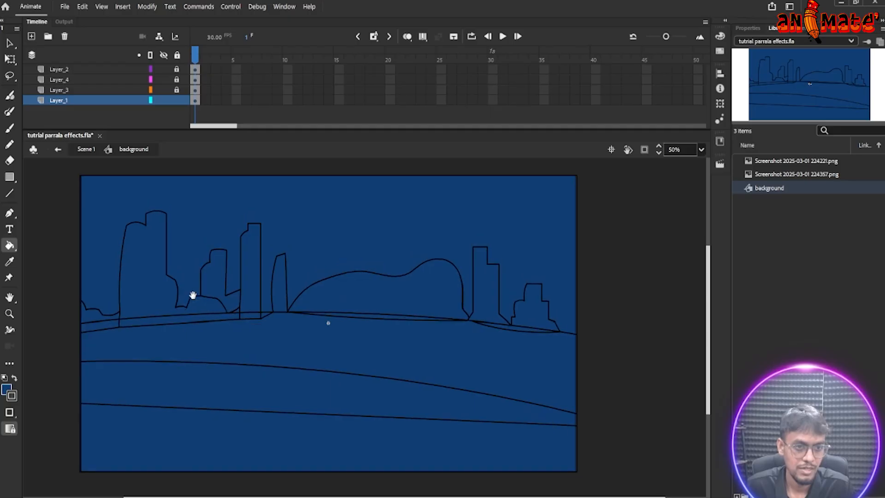
- Return to the main scene and sample the darkest road-shadow brown from the reference, hiding the symbol's Layer_3 only while sampling
{"action": "left_click", "coordinate": [86, 150]}
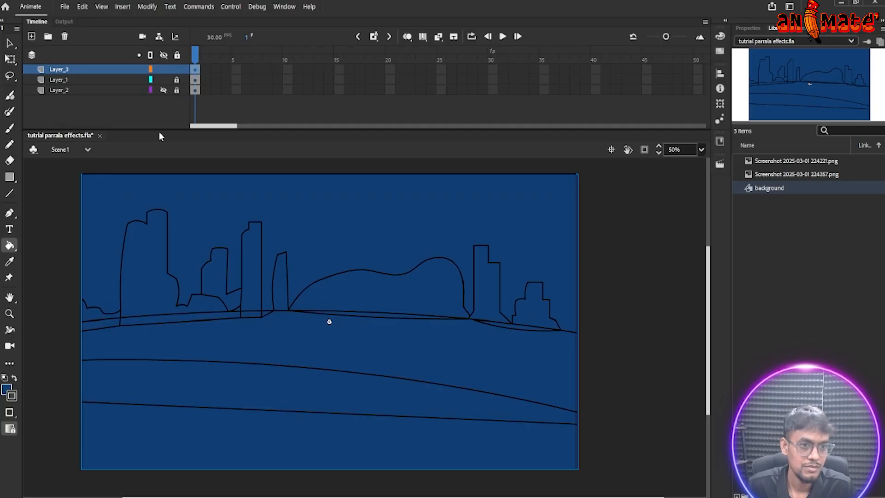
{"action": "left_click", "coordinate": [162, 69]}
{"action": "key", "text": "i"}
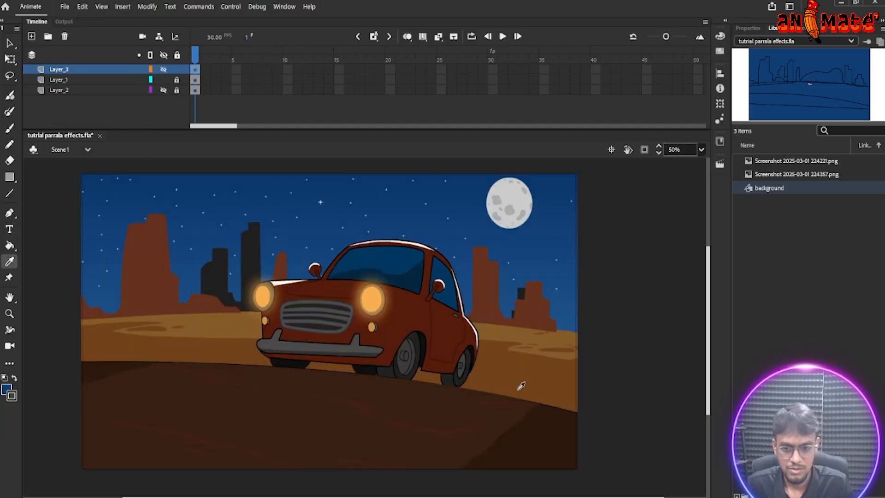
{"action": "left_click", "coordinate": [545, 437]}
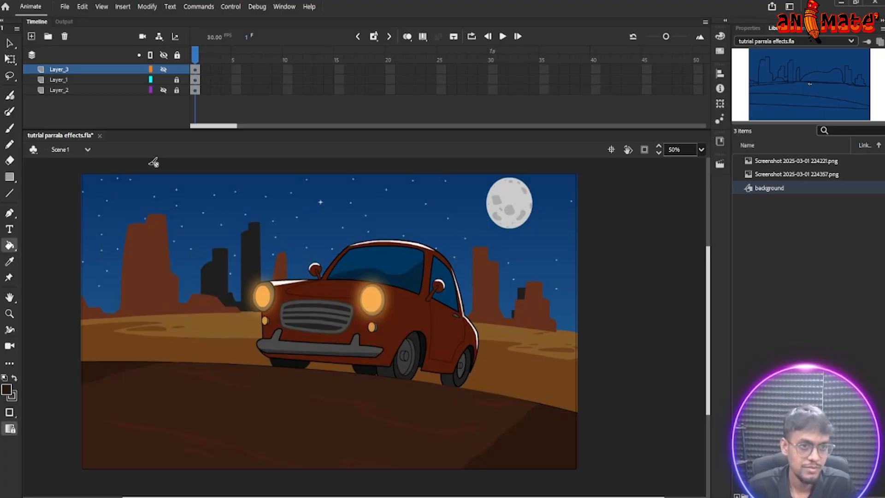
{"action": "key", "text": "v"}
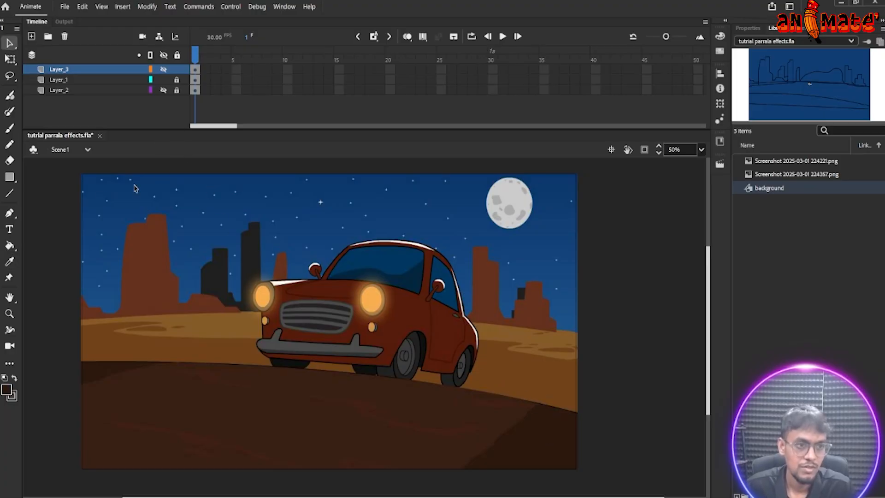
{"action": "left_click", "coordinate": [163, 70]}
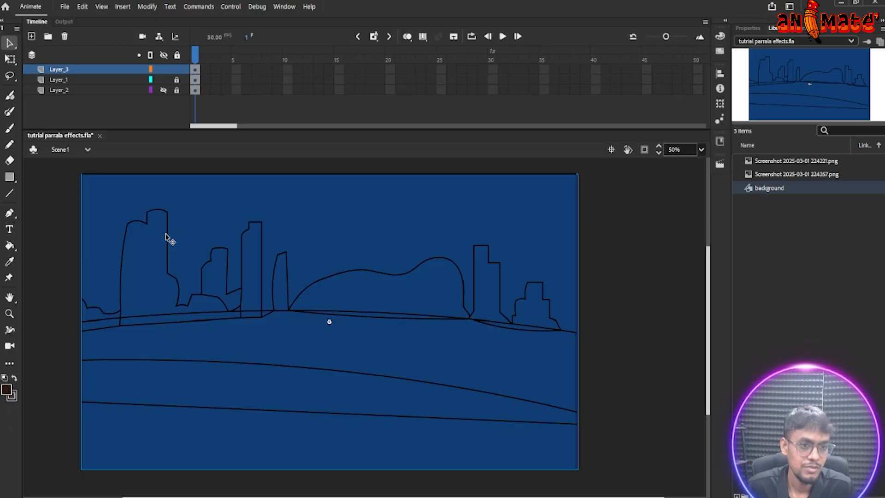
- Reopen the background symbol, check which outlines each layer holds, and leave only the road's Layer_2 unlocked and selected
{"action": "double_click", "coordinate": [138, 224]}
{"action": "left_click", "coordinate": [138, 224]}
{"action": "left_click", "coordinate": [64, 240]}
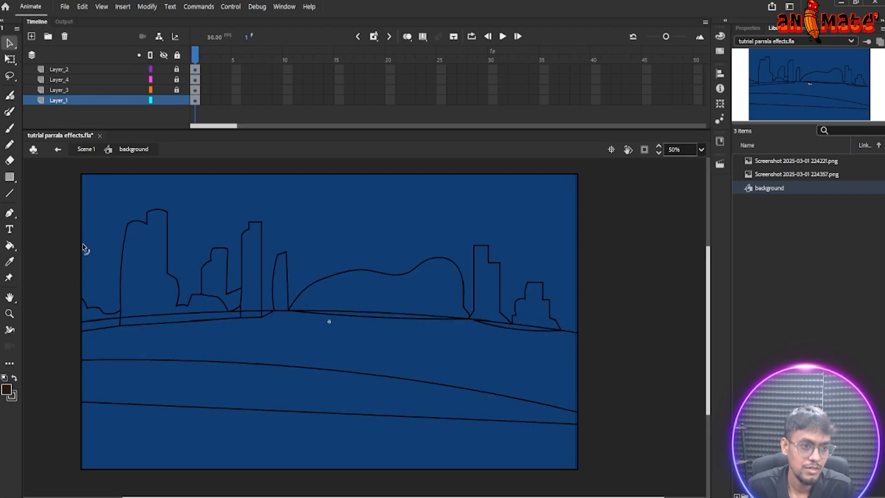
{"action": "left_click", "coordinate": [176, 100]}
{"action": "left_click", "coordinate": [176, 90]}
{"action": "left_click", "coordinate": [194, 91]}
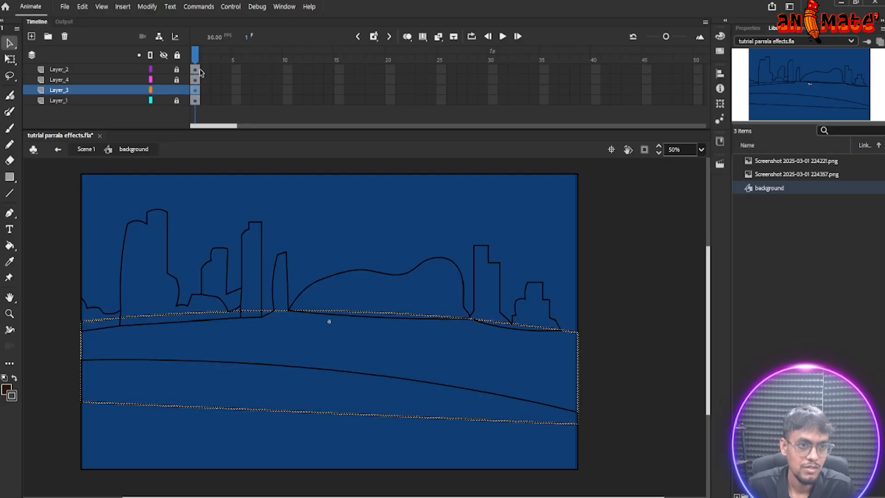
{"action": "left_click", "coordinate": [176, 90]}
{"action": "left_click", "coordinate": [177, 79]}
{"action": "left_click", "coordinate": [195, 80]}
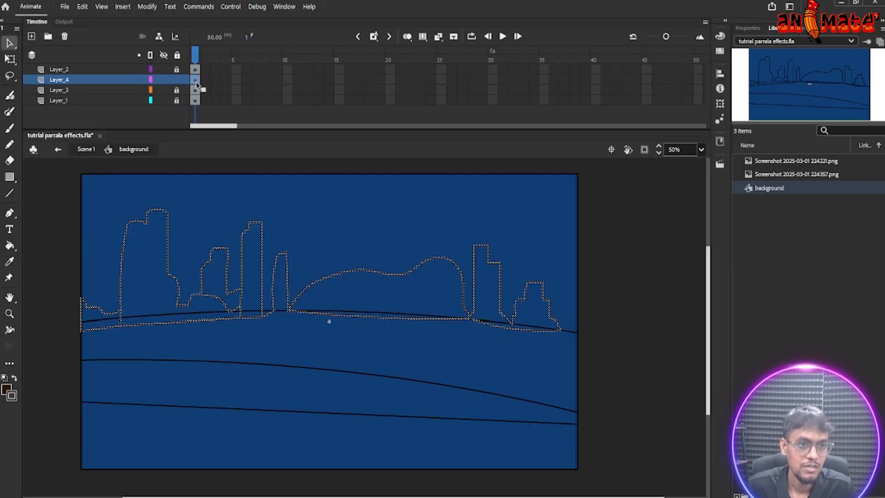
{"action": "left_click", "coordinate": [176, 79]}
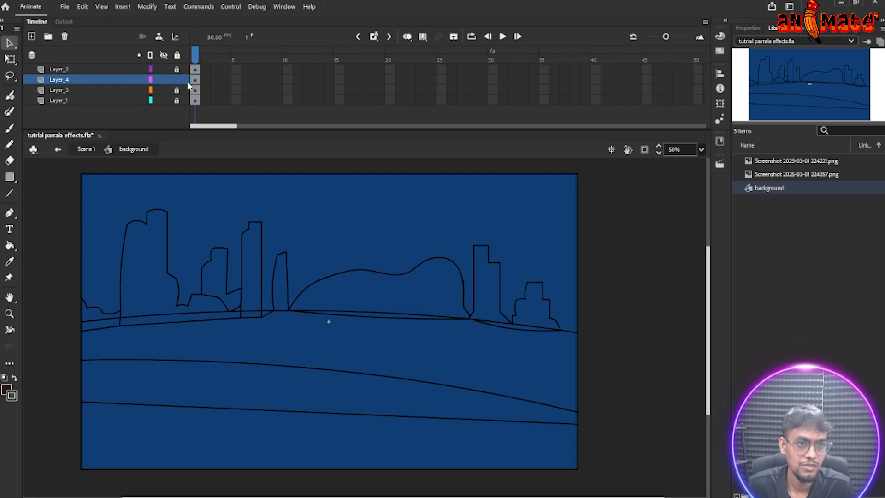
{"action": "left_click", "coordinate": [177, 69]}
{"action": "left_click", "coordinate": [195, 70]}
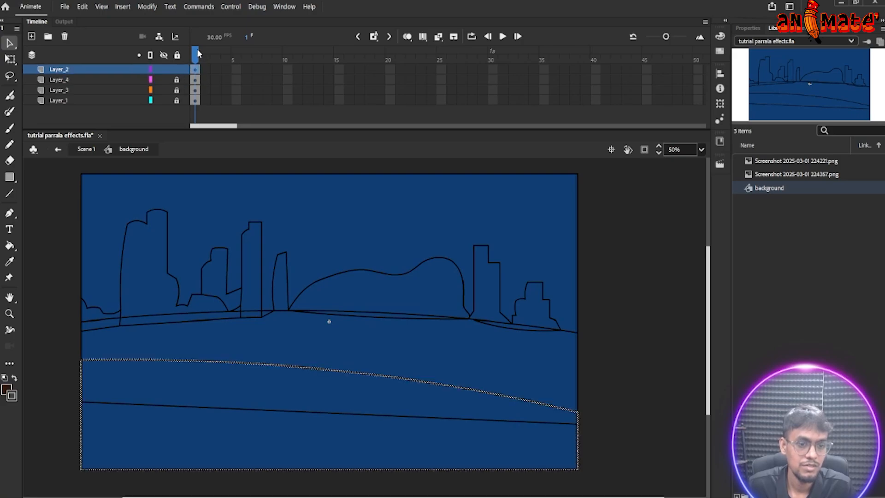
- Fill the road shape on Layer_2 with the sampled dark brown and lock that layer
{"action": "key", "text": "k"}
{"action": "left_click", "coordinate": [278, 440]}
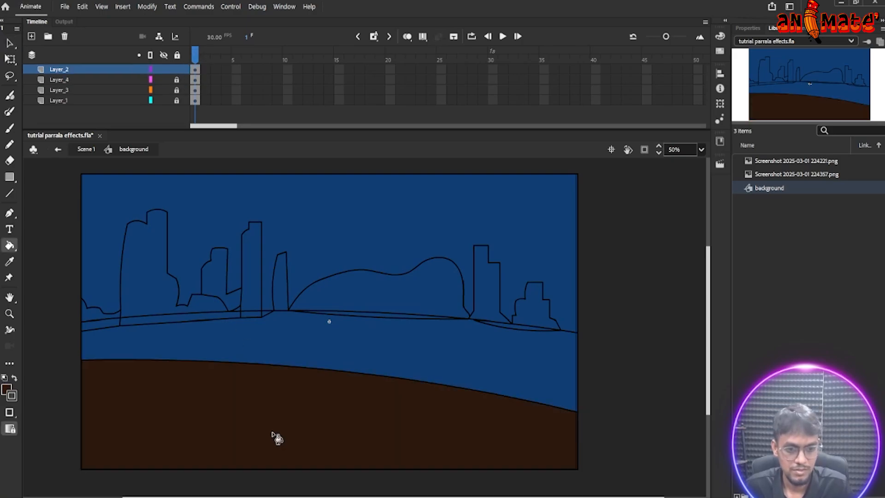
{"action": "left_click", "coordinate": [197, 70]}
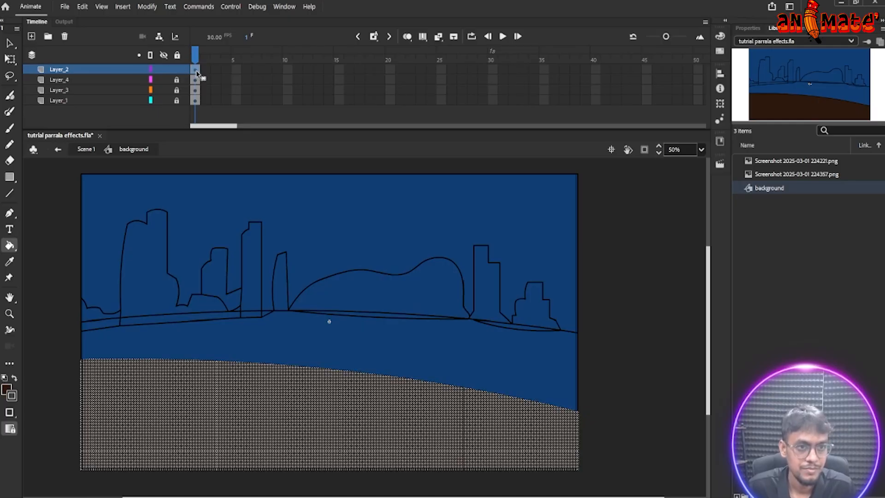
{"action": "left_click", "coordinate": [195, 57]}
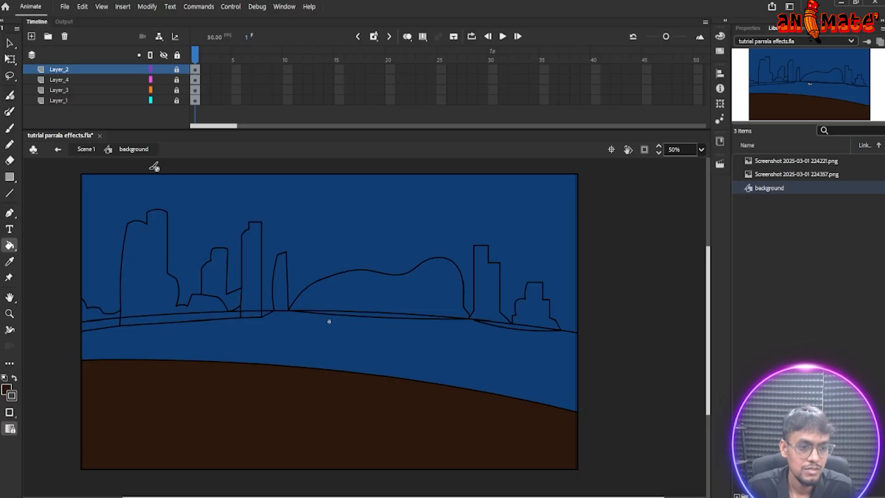
{"action": "key", "text": "b"}
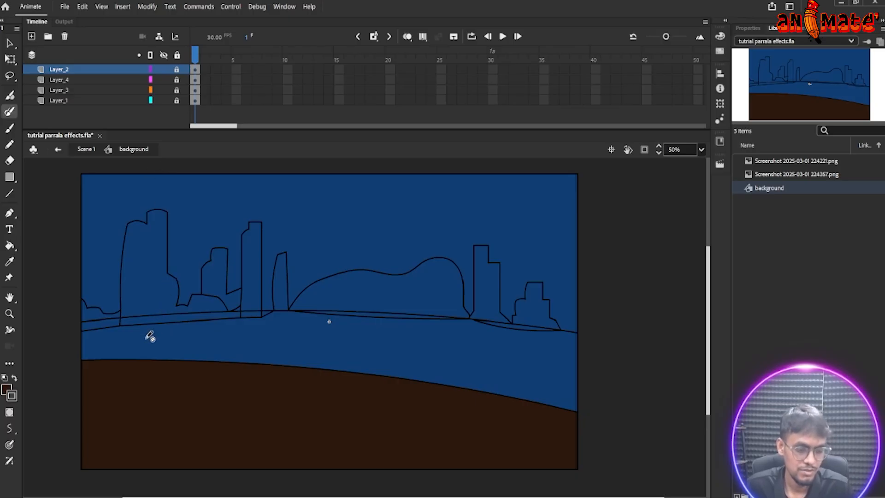
{"action": "key", "text": "v"}
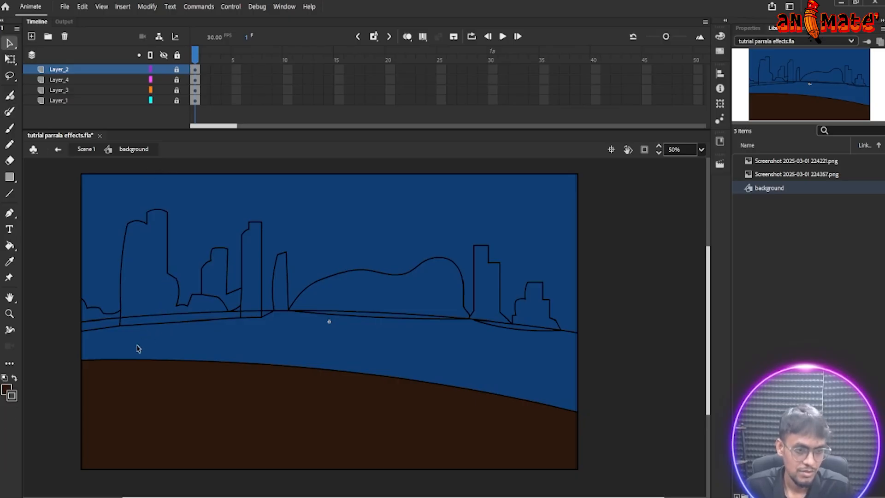
- Sample the sandy brown of the desert ground behind the car from the reference, hiding the symbol's Layer_3 only while sampling
{"action": "left_click", "coordinate": [86, 149]}
{"action": "left_click", "coordinate": [163, 70]}
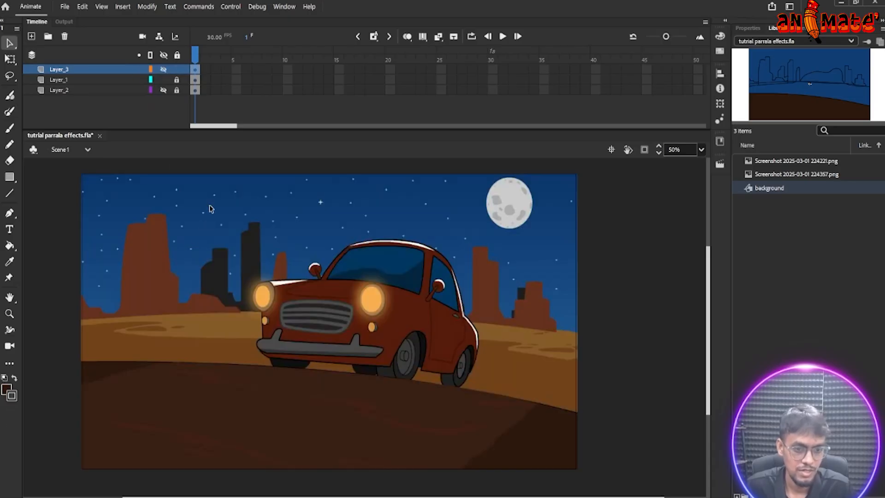
{"action": "key", "text": "i"}
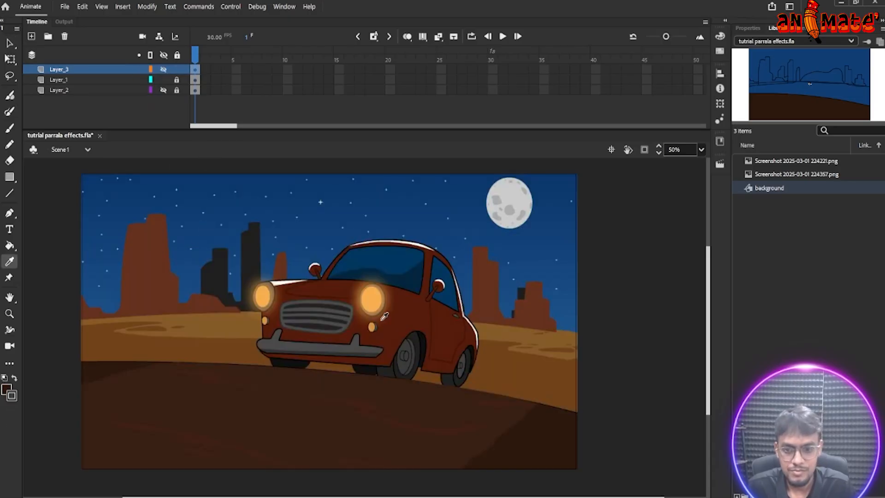
{"action": "left_click", "coordinate": [499, 326]}
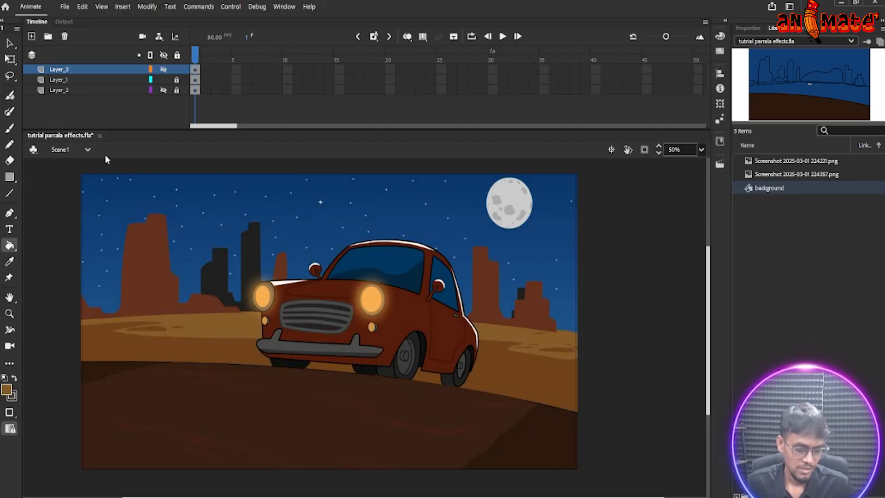
{"action": "key", "text": "v"}
{"action": "left_click", "coordinate": [164, 69]}
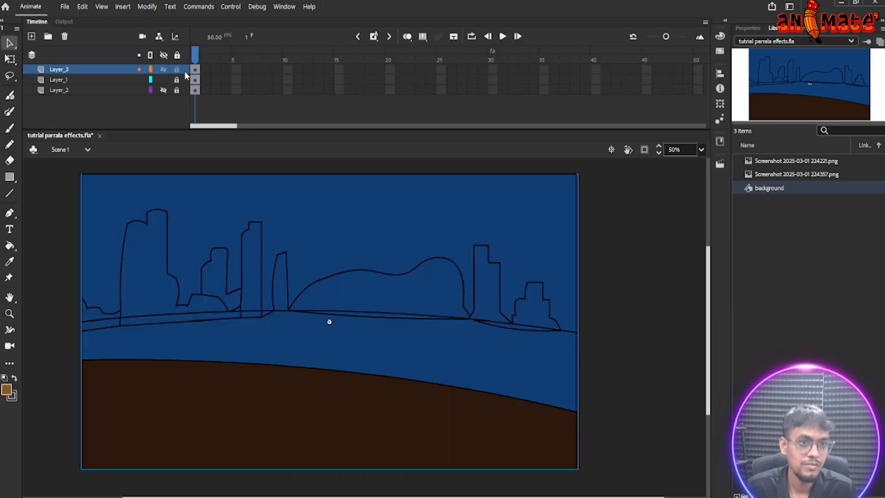
- Reopen the background symbol, unlock the desert ground's Layer_3, and fill its shape with the sampled sandy brown
{"action": "double_click", "coordinate": [214, 252]}
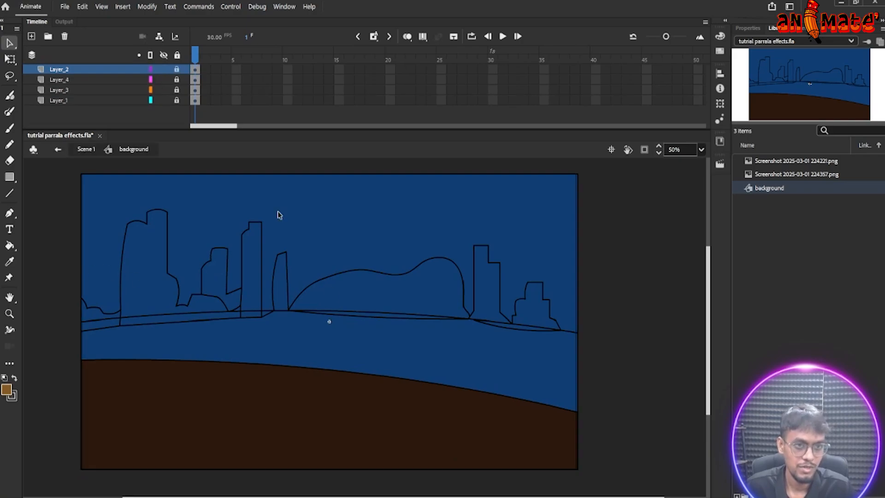
{"action": "left_click", "coordinate": [176, 80]}
{"action": "left_click", "coordinate": [194, 80]}
{"action": "left_click", "coordinate": [195, 59]}
{"action": "left_click", "coordinate": [176, 79]}
{"action": "left_click", "coordinate": [177, 90]}
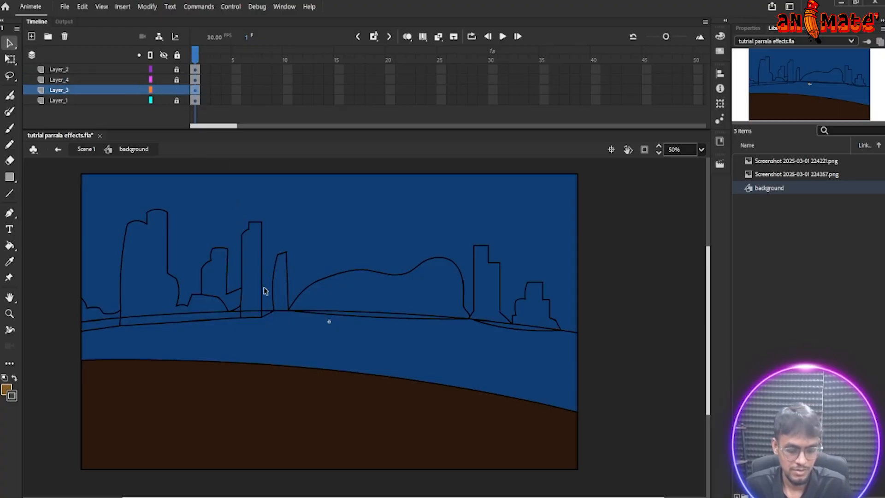
{"action": "key", "text": "k"}
{"action": "left_click", "coordinate": [305, 347]}
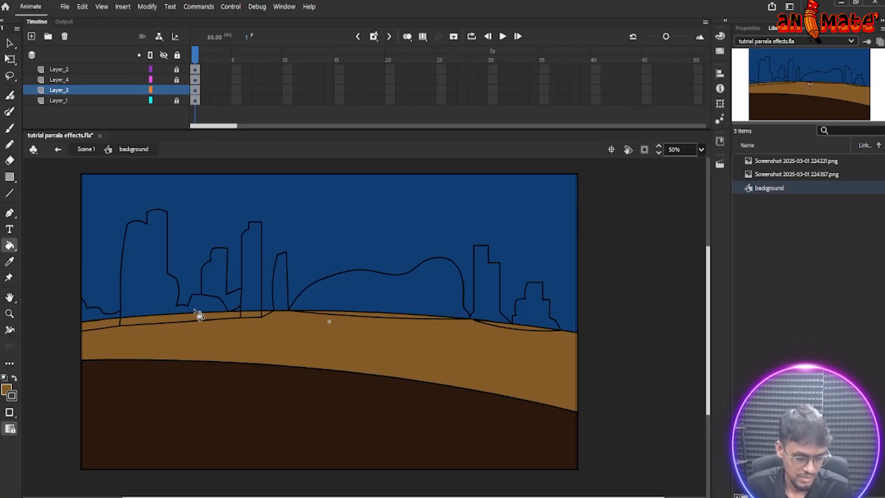
{"action": "key", "text": "b"}
{"action": "mouse_move", "coordinate": [234, 345]}
{"action": "left_mouse_down"}
{"action": "mouse_move", "coordinate": [210, 323]}
{"action": "mouse_move", "coordinate": [396, 320]}
{"action": "mouse_move", "coordinate": [495, 345]}
{"action": "mouse_move", "coordinate": [529, 344]}
{"action": "left_mouse_up"}
{"action": "key", "text": "ctrl+z"}
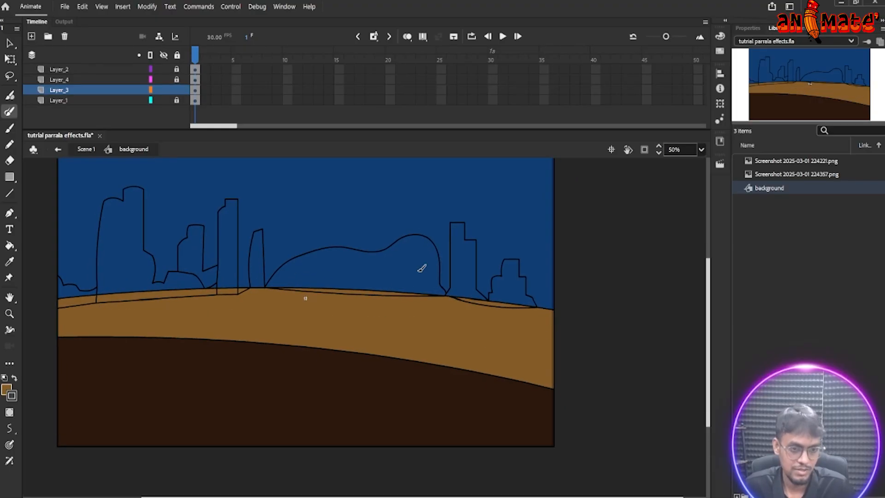
- Return to the main scene and sample the reddish brown of the large rock formation from the reference, hiding the symbol's Layer_3 only while sampling
{"action": "left_click", "coordinate": [85, 150]}
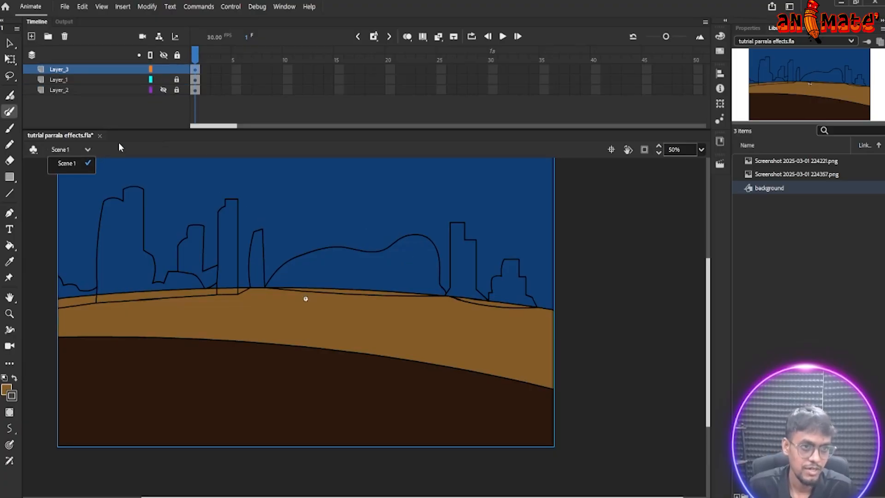
{"action": "left_click", "coordinate": [163, 69]}
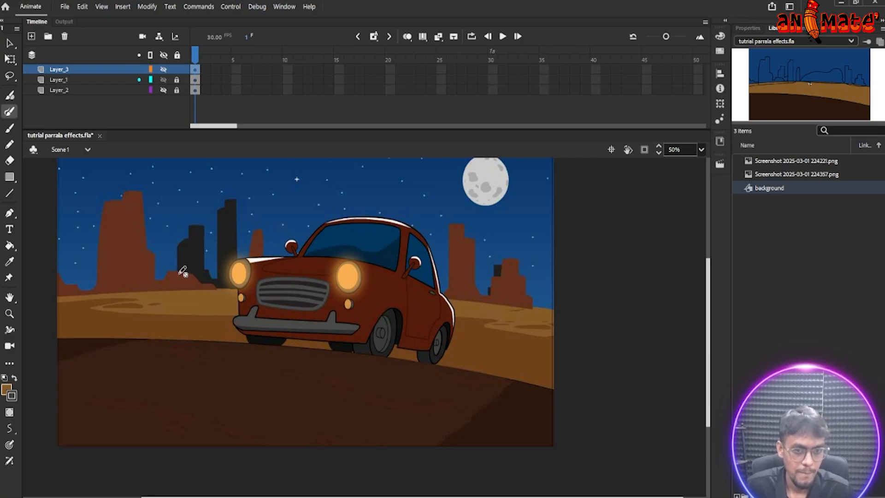
{"action": "key", "text": "i"}
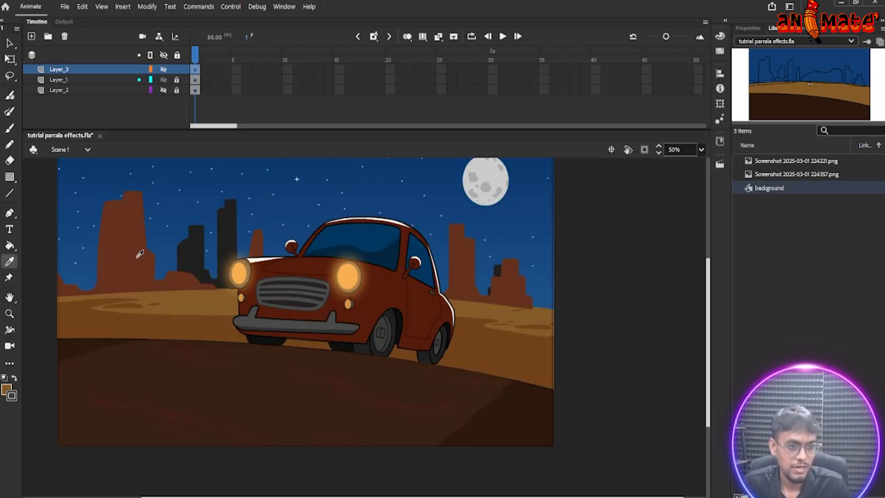
{"action": "left_click", "coordinate": [129, 253]}
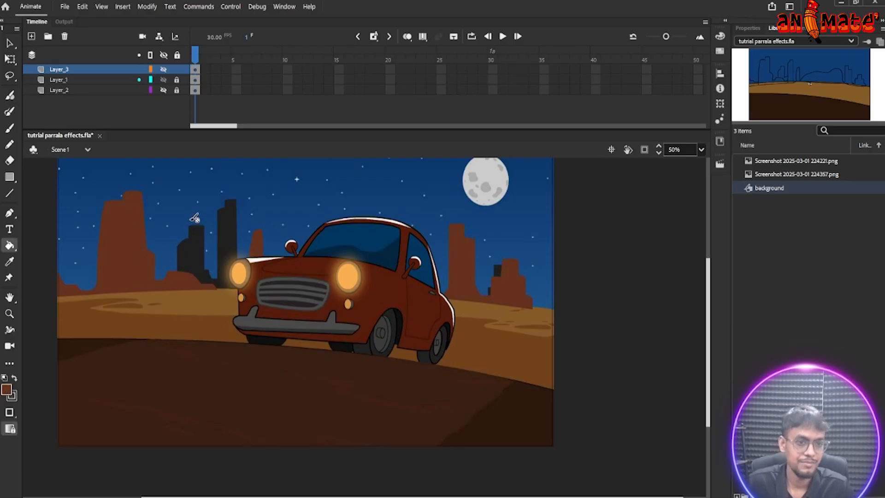
{"action": "key", "text": "i"}
{"action": "left_click", "coordinate": [126, 248]}
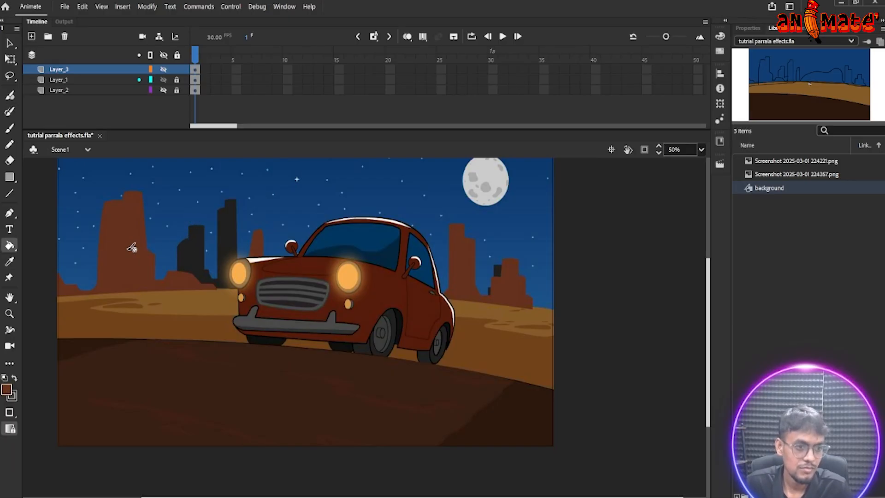
{"action": "key", "text": "v"}
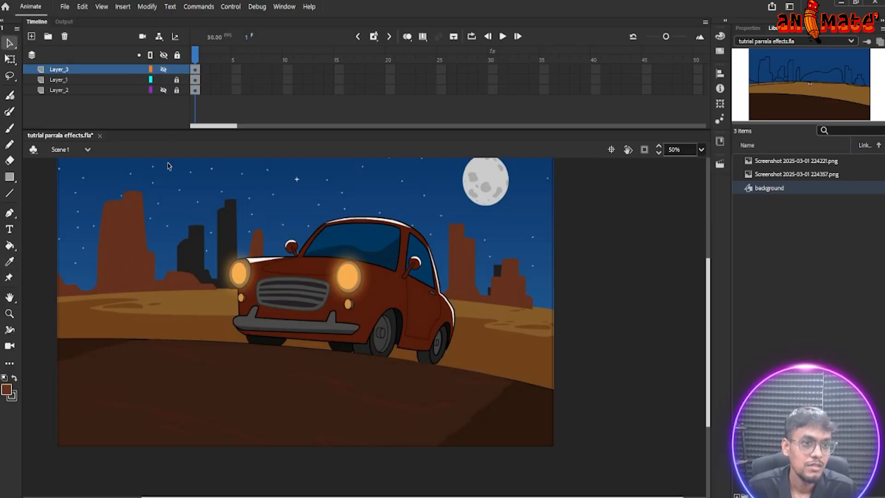
{"action": "left_click", "coordinate": [163, 69]}
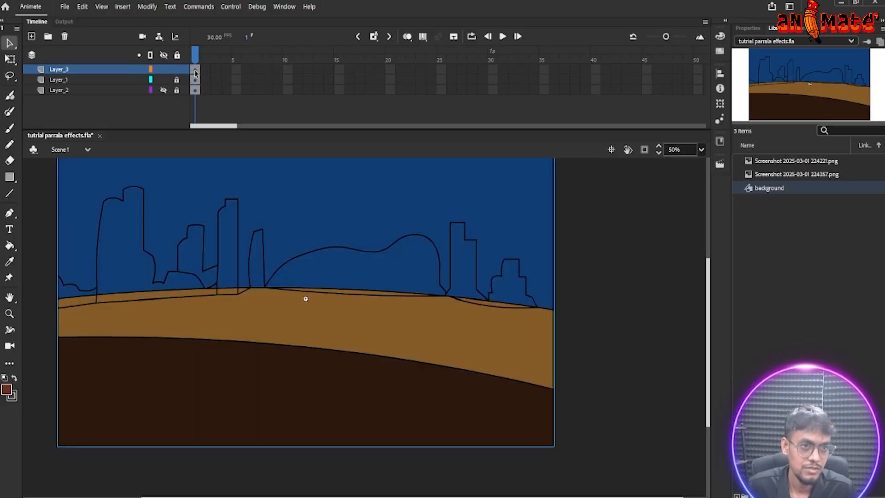
- Reopen the background symbol, unlock Layer_4, and fill the large leftmost rock formation and the smaller rocks beside it with the sampled reddish brown
{"action": "double_click", "coordinate": [208, 268]}
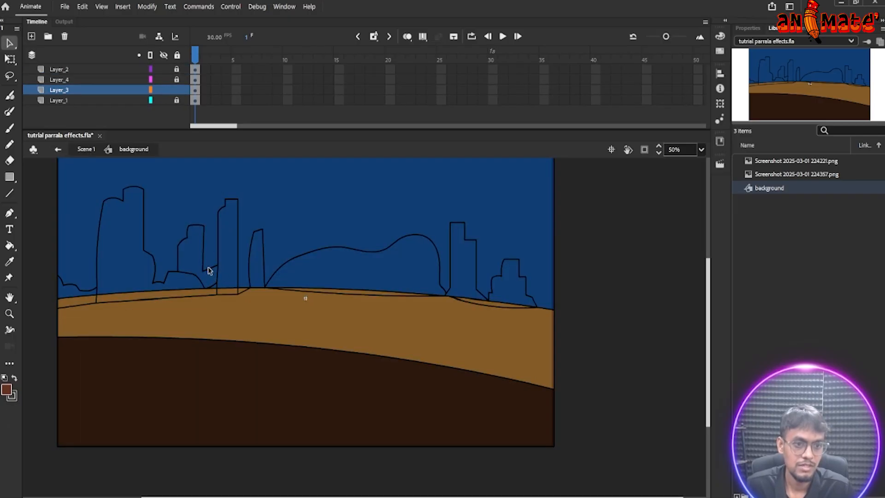
{"action": "double_click", "coordinate": [208, 269]}
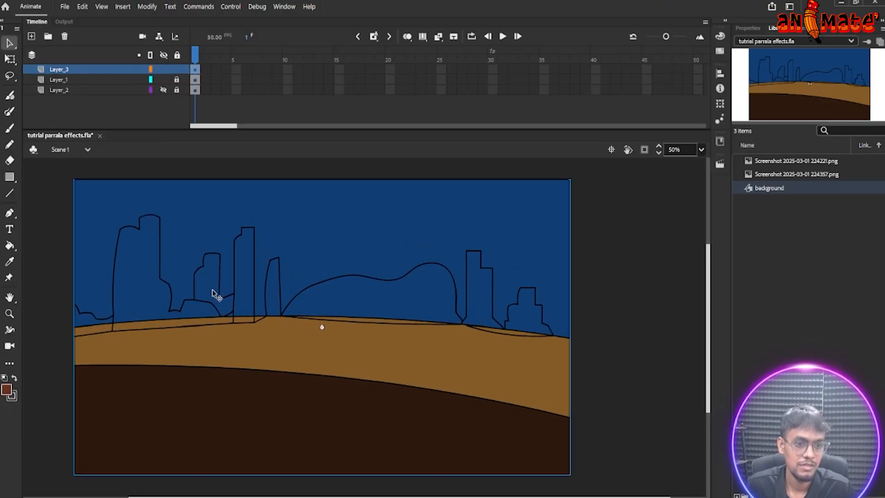
{"action": "double_click", "coordinate": [219, 291]}
{"action": "double_click", "coordinate": [218, 291]}
{"action": "double_click", "coordinate": [218, 292]}
{"action": "left_click", "coordinate": [177, 80]}
{"action": "left_click", "coordinate": [194, 81]}
{"action": "left_click", "coordinate": [196, 55]}
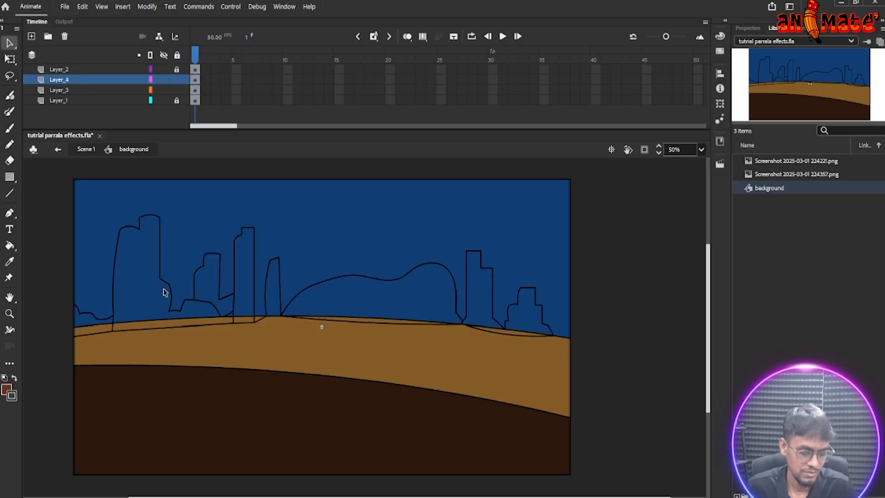
{"action": "key", "text": "k"}
{"action": "left_click", "coordinate": [144, 295]}
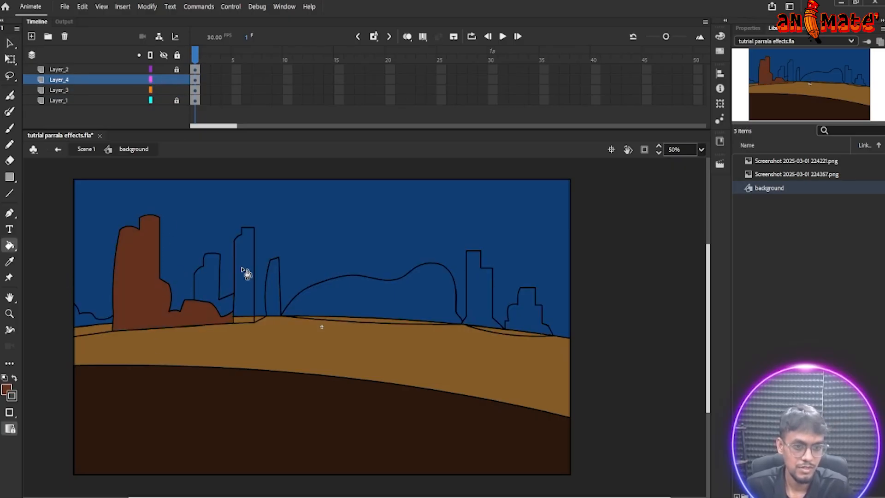
{"action": "left_click", "coordinate": [215, 289]}
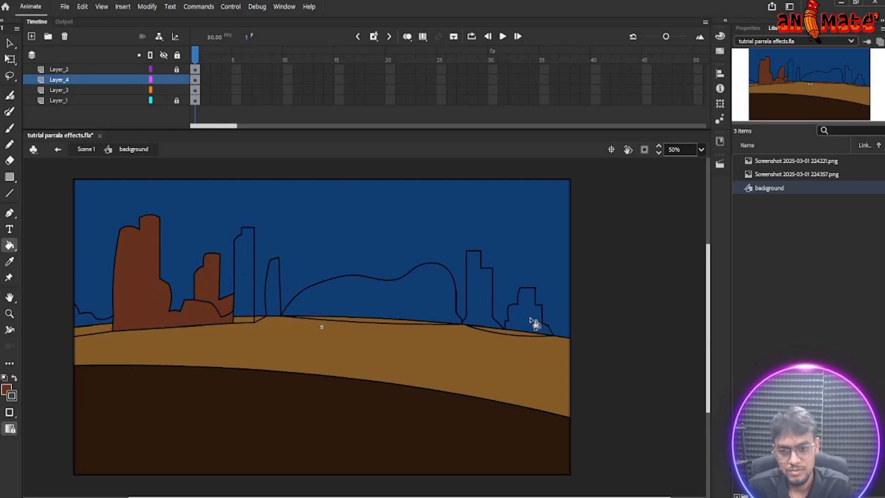
- Set the Paint Bucket to Close Large Gaps and hide Layer_1 and Layer_3, keeping Layer_4 visible over the reference
{"action": "left_click", "coordinate": [10, 412]}
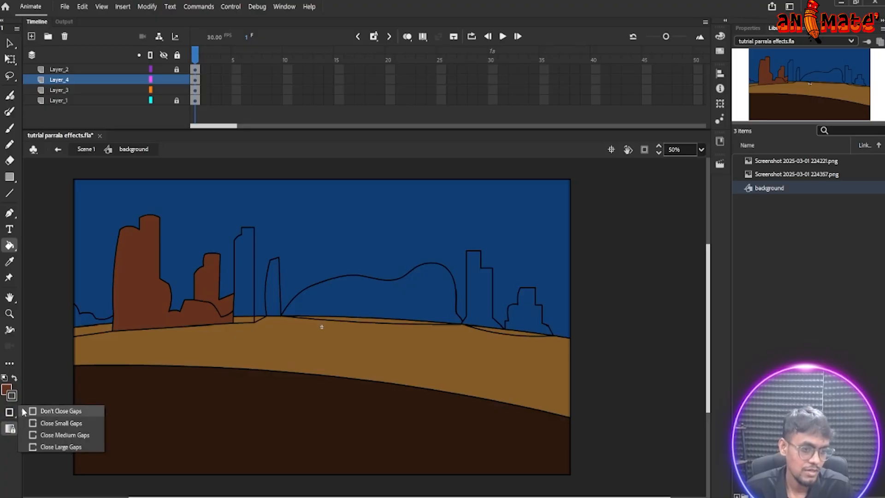
{"action": "left_click", "coordinate": [64, 447]}
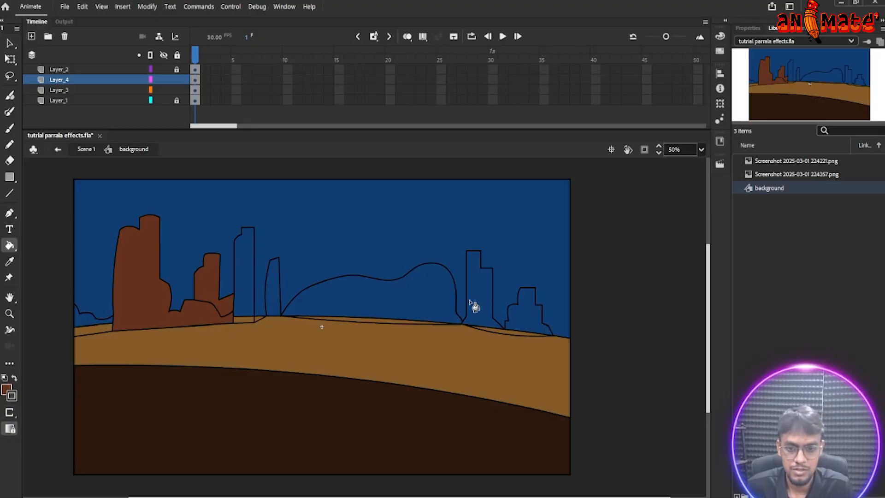
{"action": "left_click", "coordinate": [199, 81]}
{"action": "left_click", "coordinate": [193, 65]}
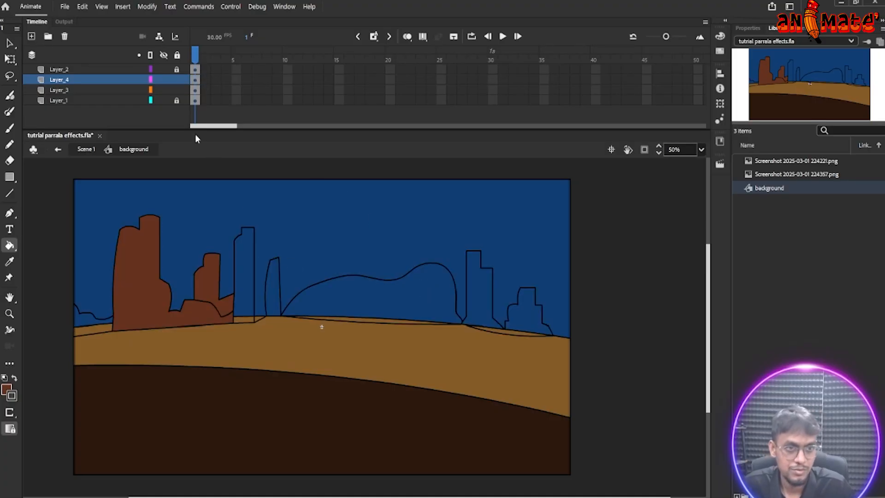
{"action": "left_click", "coordinate": [163, 100]}
{"action": "left_click", "coordinate": [163, 90]}
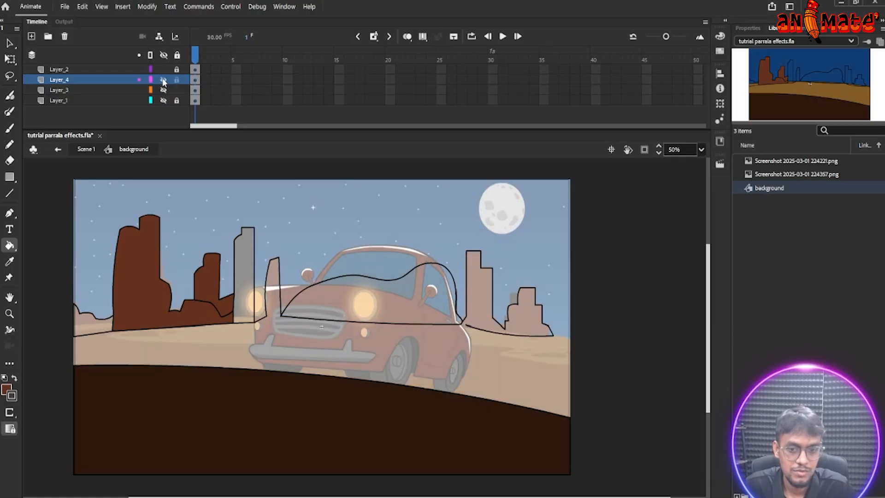
{"action": "left_click", "coordinate": [164, 80]}
{"action": "left_click", "coordinate": [164, 80]}
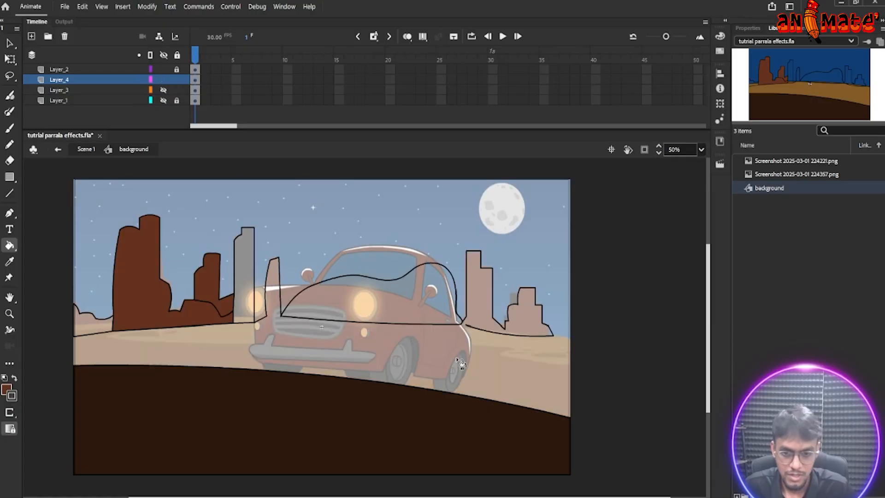
- Fill the two rock formations right of the car on Layer_4 with the reddish brown
{"action": "key", "text": "v"}
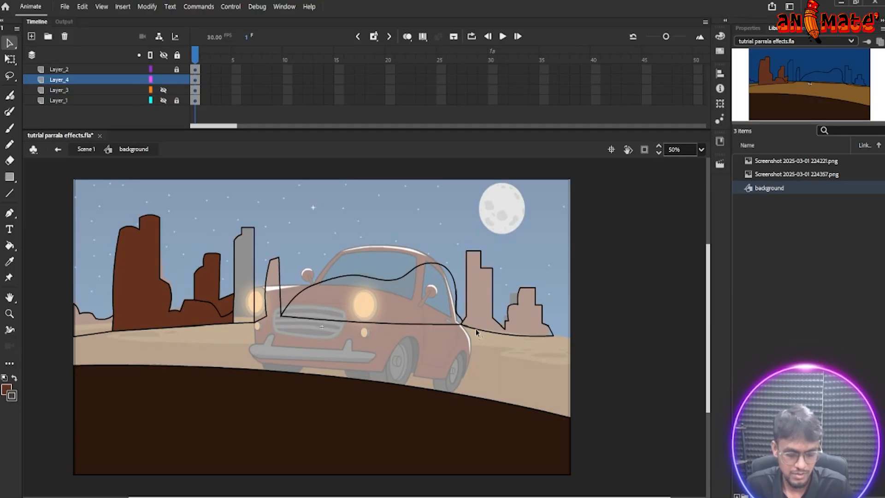
{"action": "key", "text": "k"}
{"action": "left_click", "coordinate": [485, 320]}
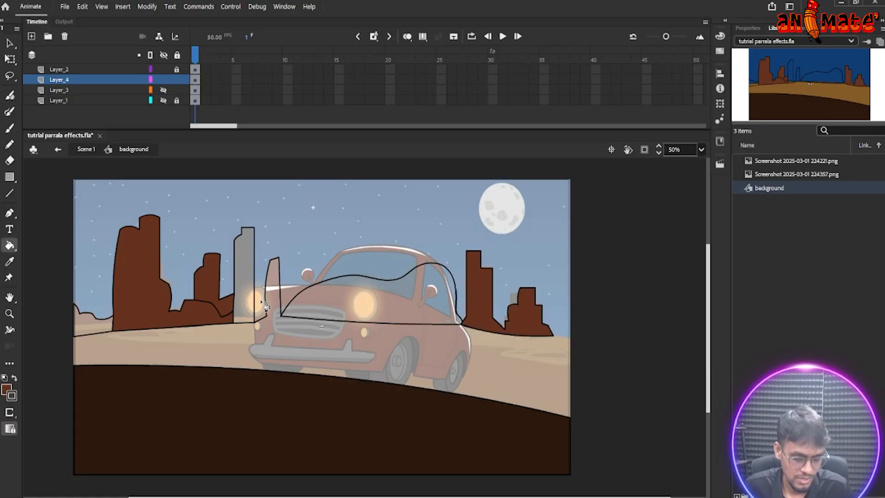
- Return to the main scene and sample the near-black of the distant rock towers from the reference, hiding the symbol's Layer_3 only while sampling
{"action": "key", "text": "n"}
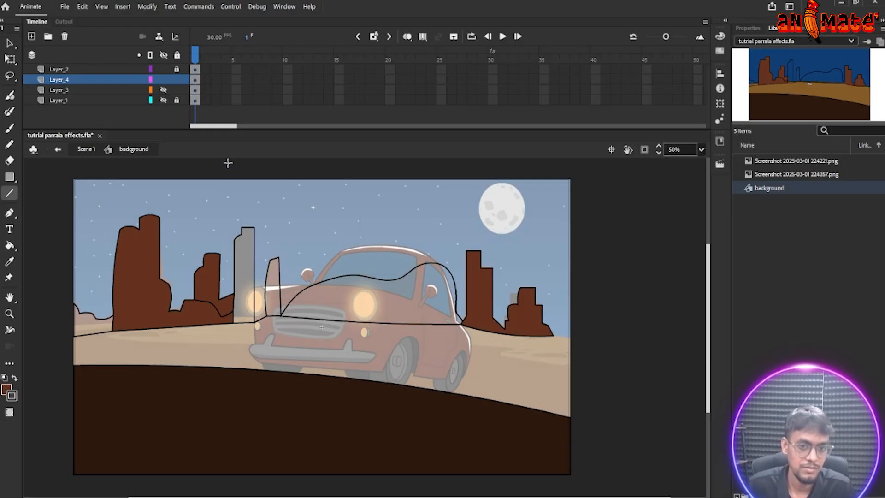
{"action": "double_click", "coordinate": [88, 152]}
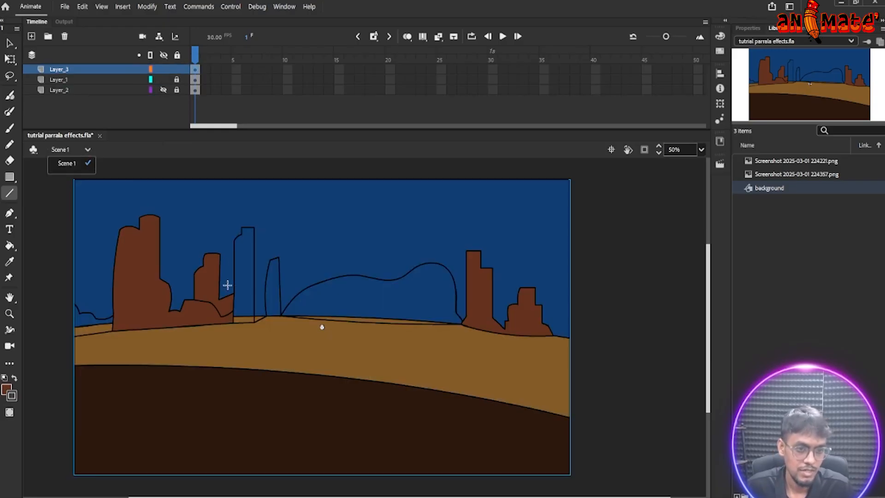
{"action": "left_click", "coordinate": [163, 69]}
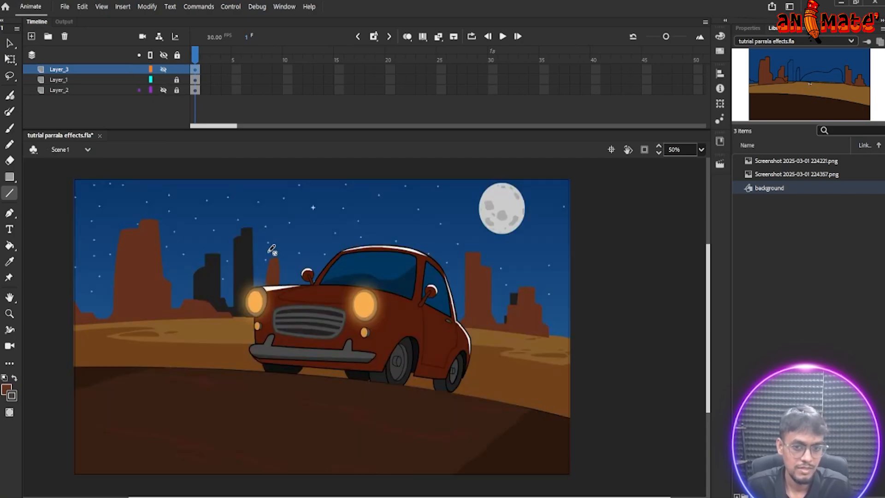
{"action": "key", "text": "i"}
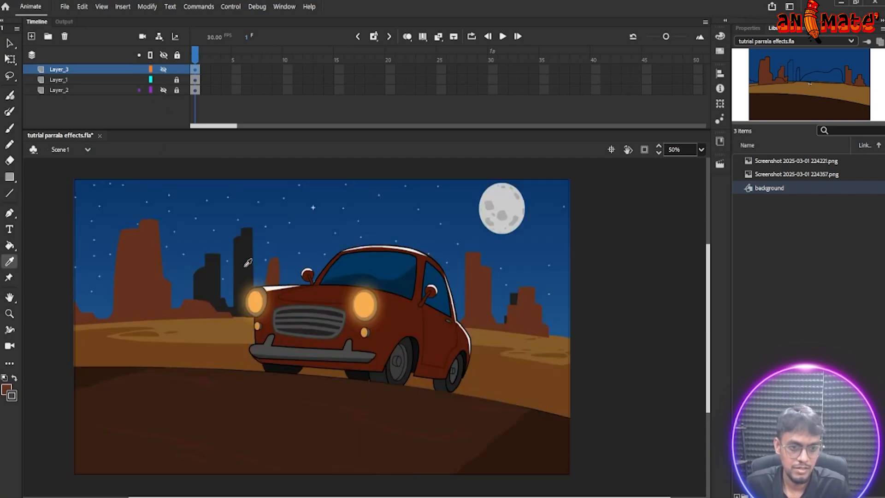
{"action": "left_click", "coordinate": [245, 266]}
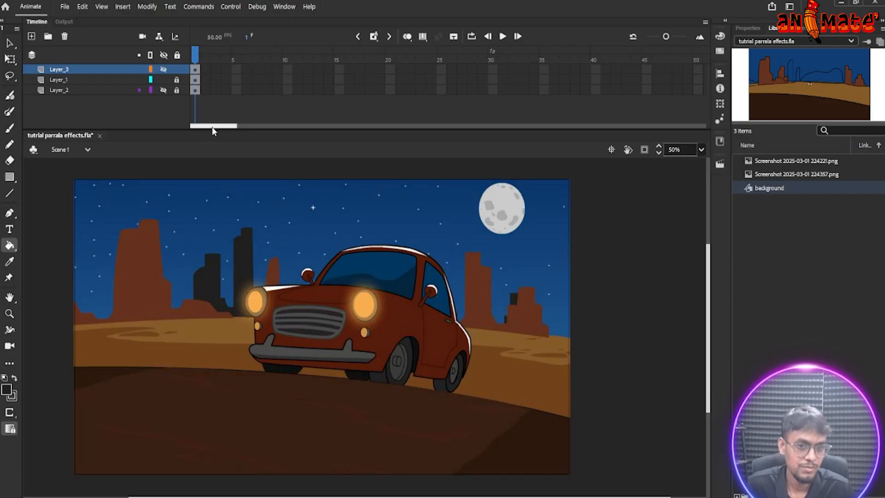
{"action": "key", "text": "v"}
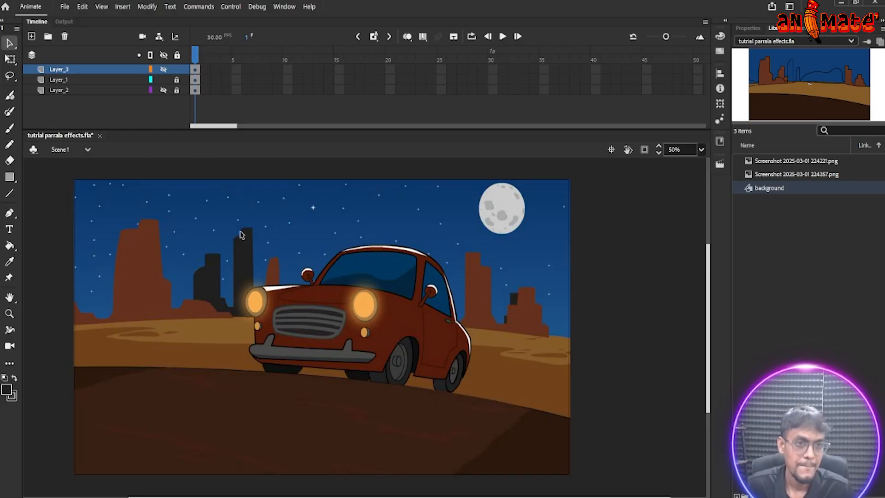
{"action": "left_click", "coordinate": [163, 69]}
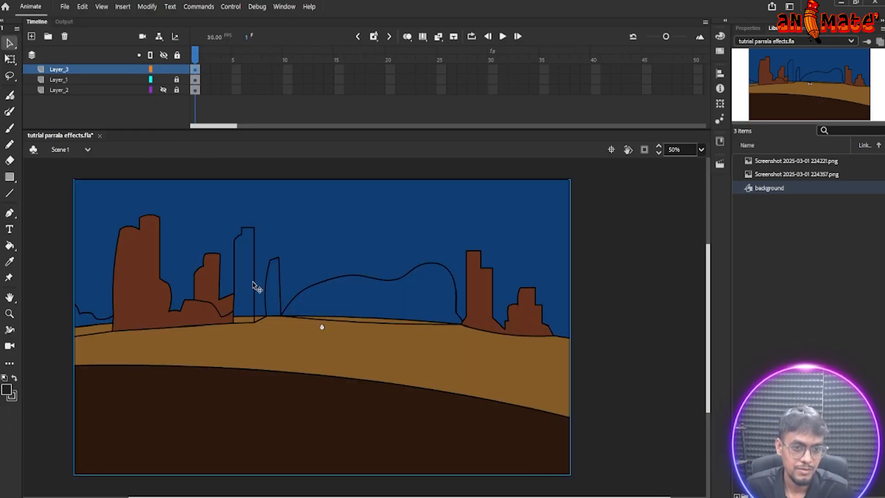
- Reopen the background symbol and fill the tall rock tower and the shorter one left of it on Layer_4 with the sampled near-black
{"action": "double_click", "coordinate": [255, 286]}
{"action": "left_click", "coordinate": [59, 253]}
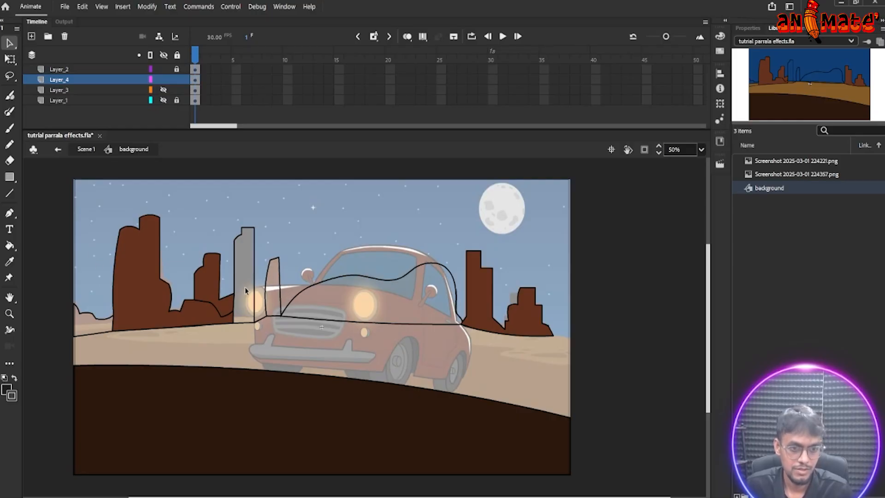
{"action": "key", "text": "k"}
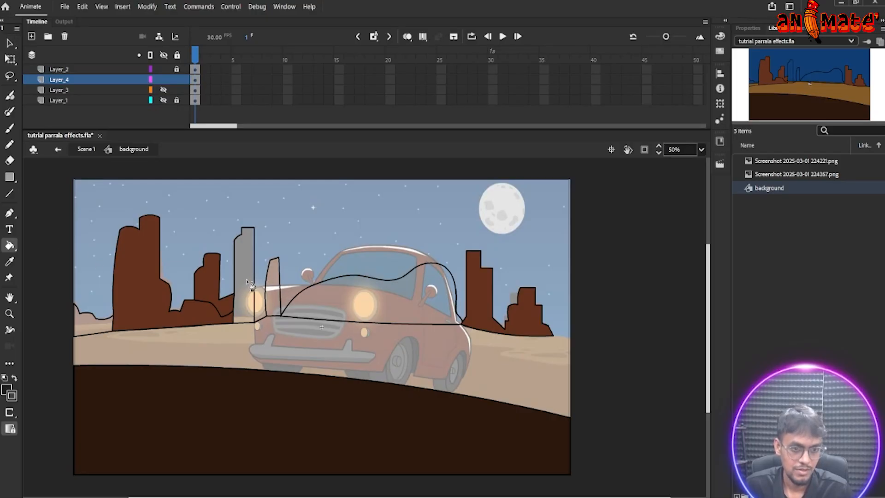
{"action": "left_click", "coordinate": [247, 283]}
{"action": "left_click", "coordinate": [213, 288]}
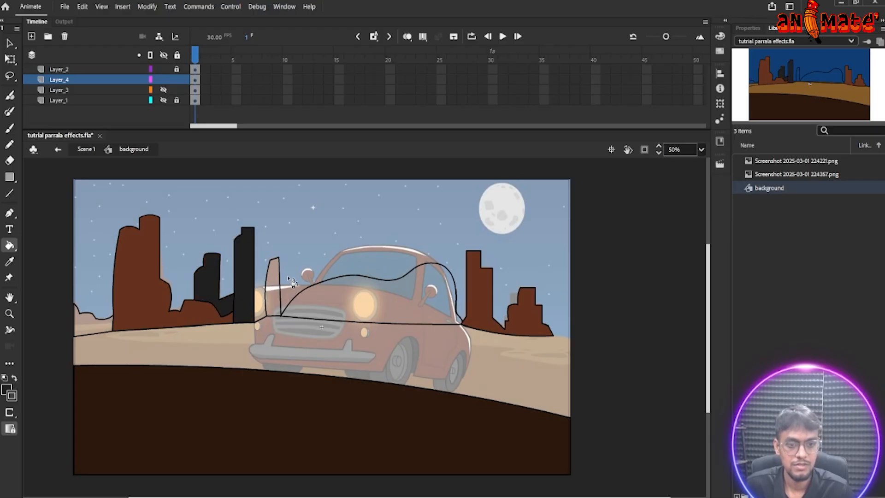
- Sample the reddish brown from the filled rock right of the car and fill the narrow rock spire beside the dark tower with it
{"action": "key", "text": "i"}
{"action": "left_click", "coordinate": [479, 285]}
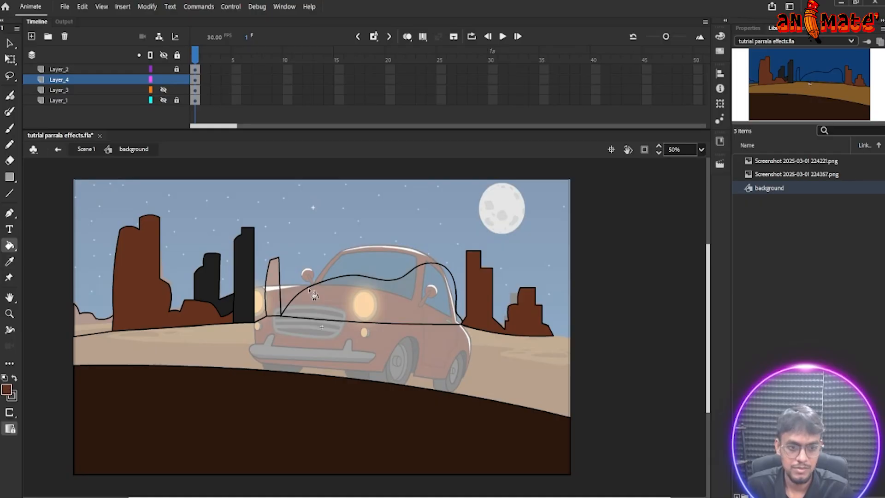
{"action": "left_click", "coordinate": [276, 288]}
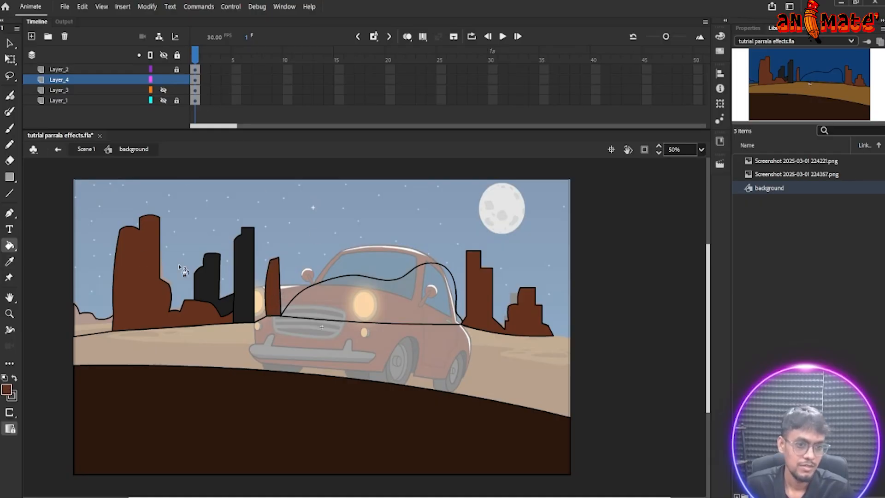
- Sample the near-black from the tall dark tower and fill the hill shape over the car on Layer_4 with it
{"action": "key", "text": "u"}
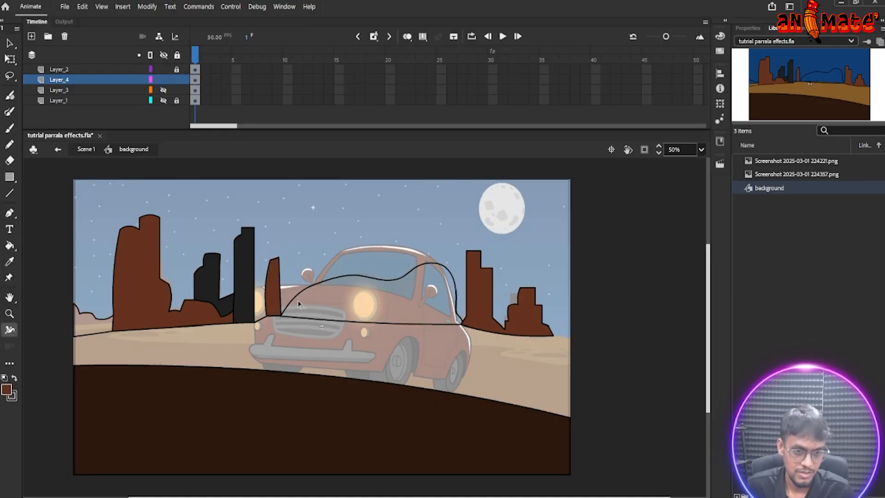
{"action": "key", "text": "i"}
{"action": "left_click", "coordinate": [249, 275]}
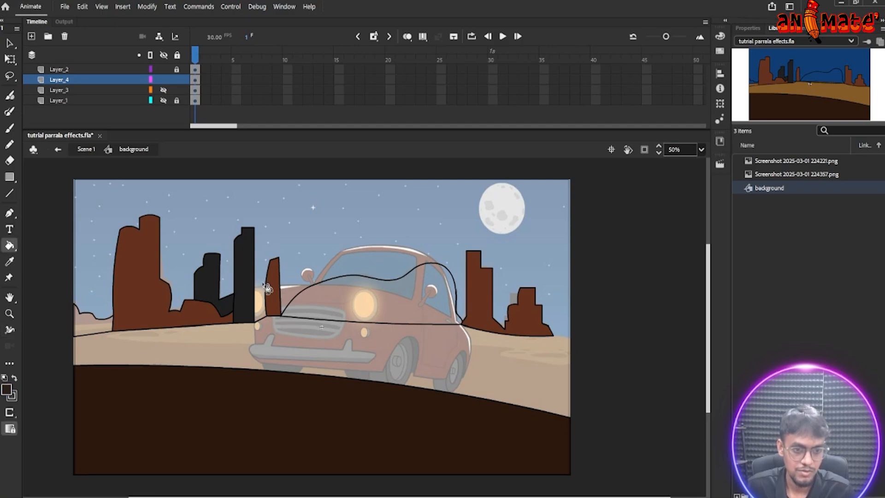
{"action": "left_click", "coordinate": [355, 295]}
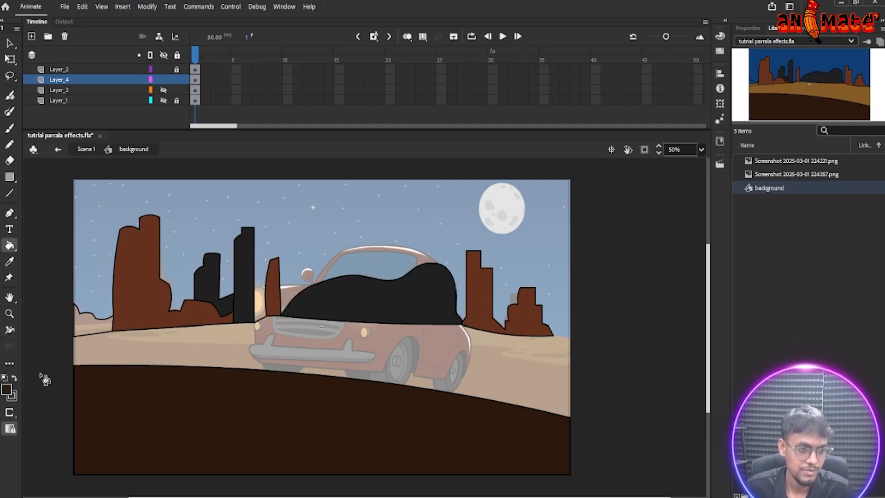
- Lower the fill color's alpha and refill the hill over the car with the semi-transparent near-black
{"action": "left_click", "coordinate": [9, 391]}
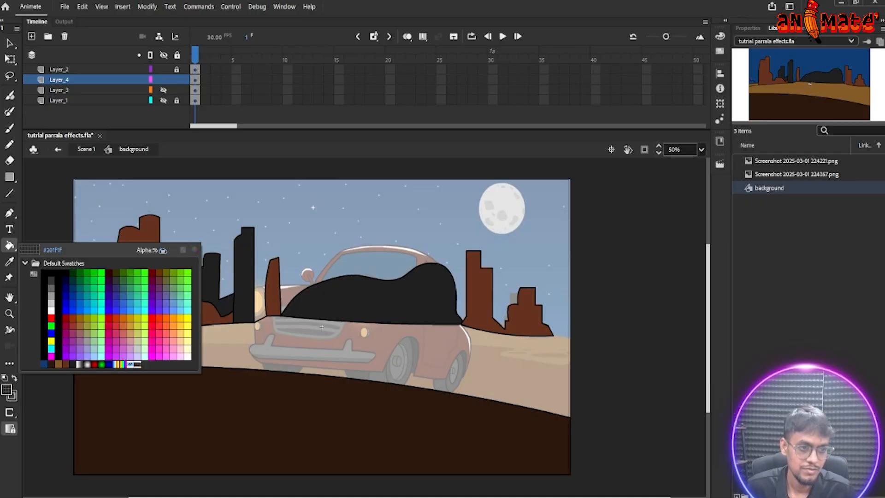
{"action": "left_click_drag", "start_coordinate": [163, 251], "coordinate": [164, 251]}
{"action": "left_click", "coordinate": [344, 302]}
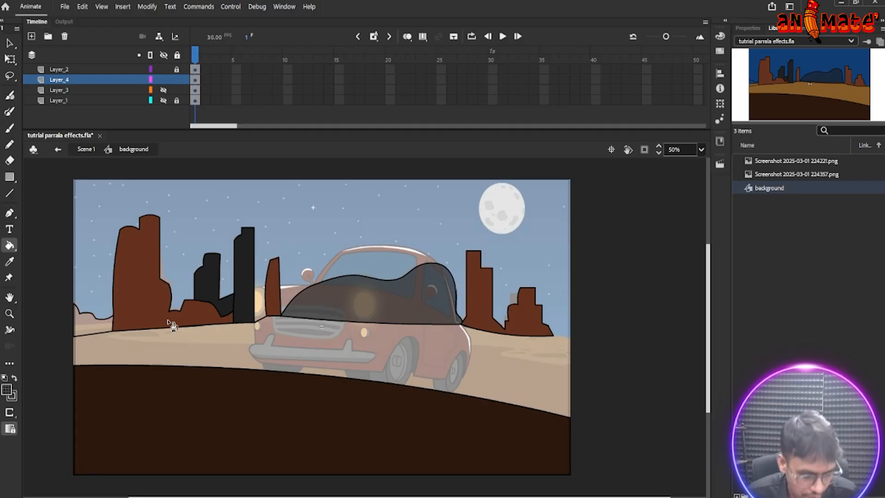
- Hide Layer_4, show Layer_3 and make the brown ground's layer active with the brush ready
{"action": "key", "text": "b"}
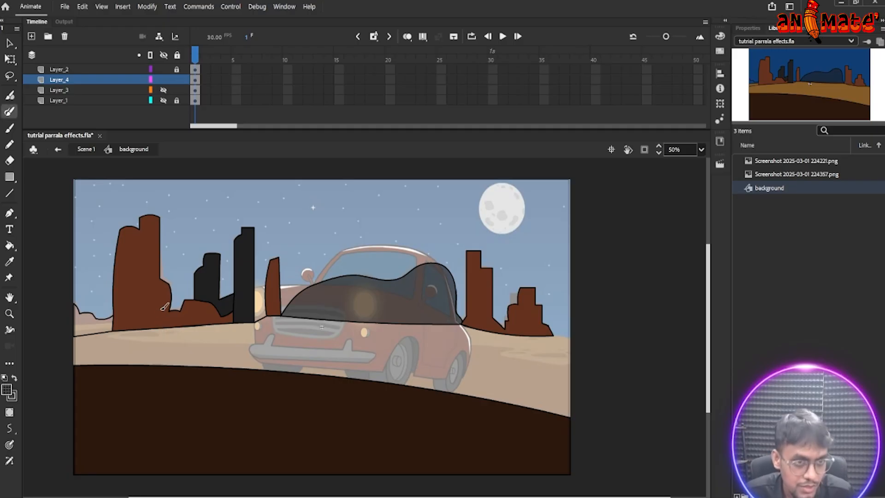
{"action": "left_click", "coordinate": [196, 81]}
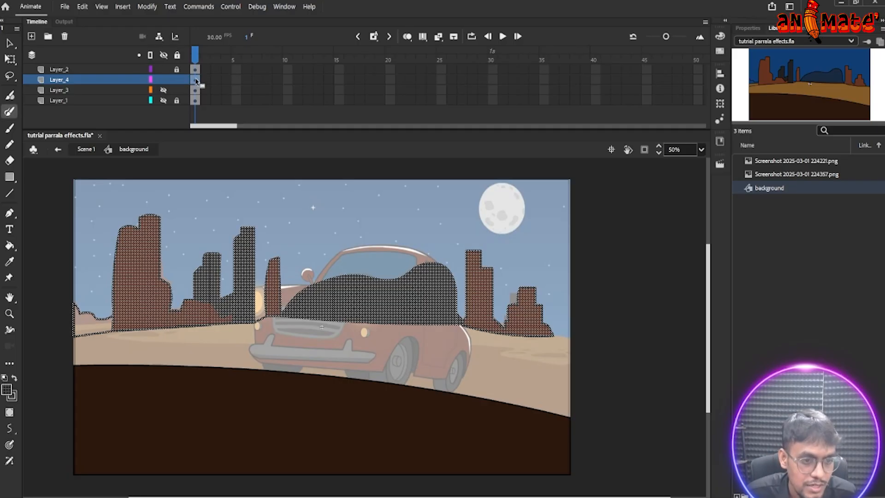
{"action": "left_click", "coordinate": [163, 80]}
{"action": "left_click", "coordinate": [164, 91]}
{"action": "left_click", "coordinate": [196, 90]}
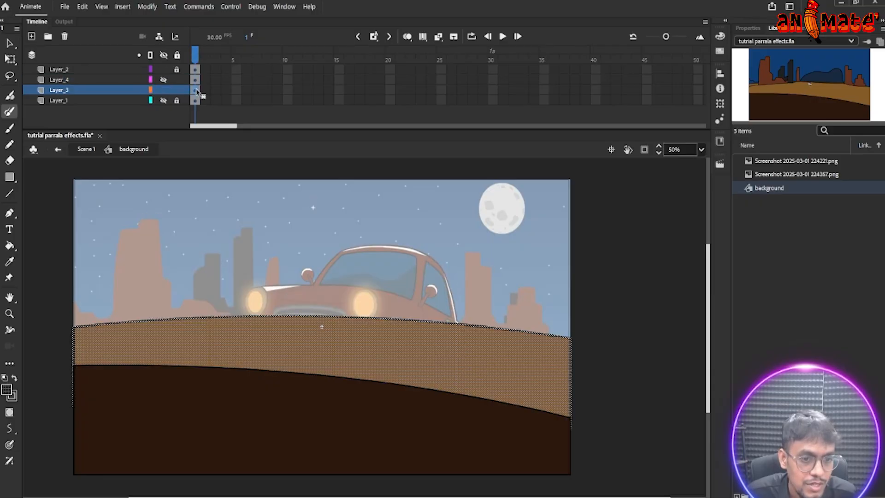
{"action": "left_click", "coordinate": [194, 55]}
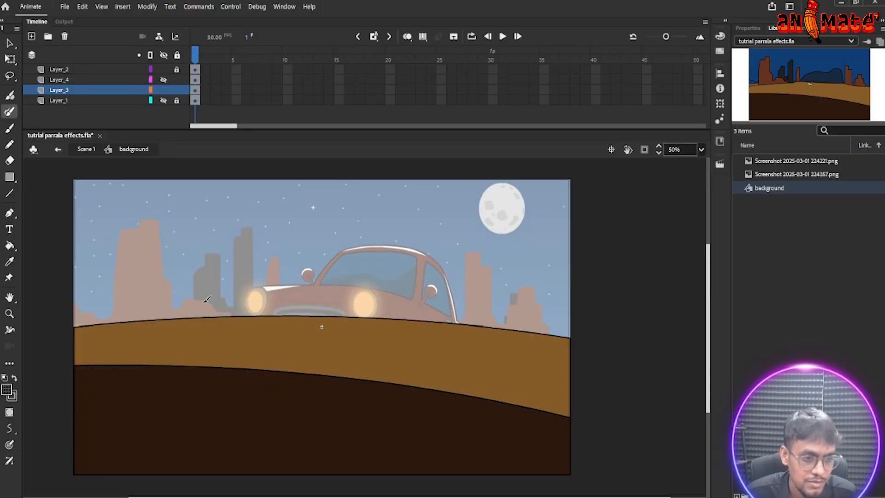
{"action": "left_click", "coordinate": [164, 90]}
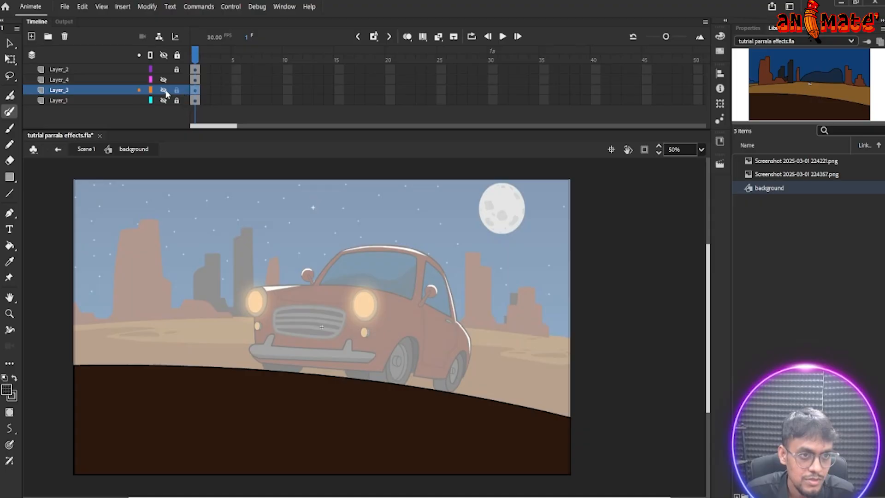
{"action": "left_click", "coordinate": [164, 90]}
{"action": "left_click", "coordinate": [176, 92]}
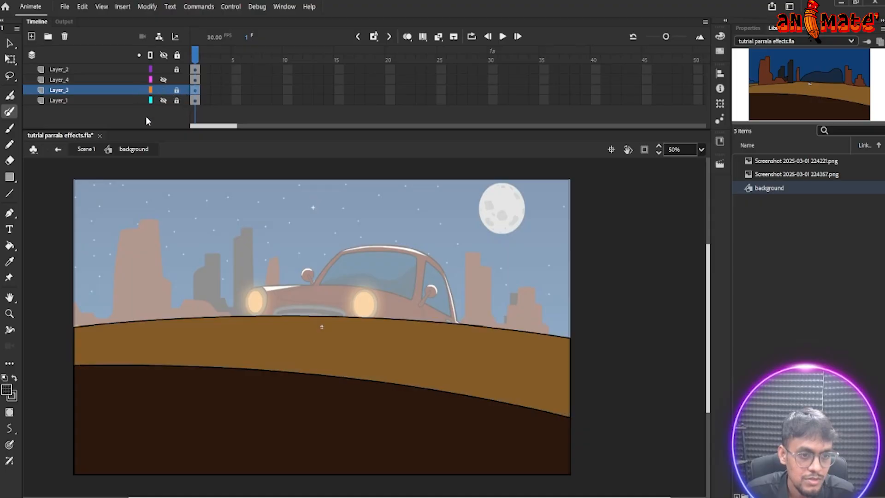
- Lock Layer_4, unlock Layer_3 and check the ground against the sky by temporarily hiding Layer_2 and showing Layer_1
{"action": "left_click", "coordinate": [164, 70]}
{"action": "left_click", "coordinate": [163, 100]}
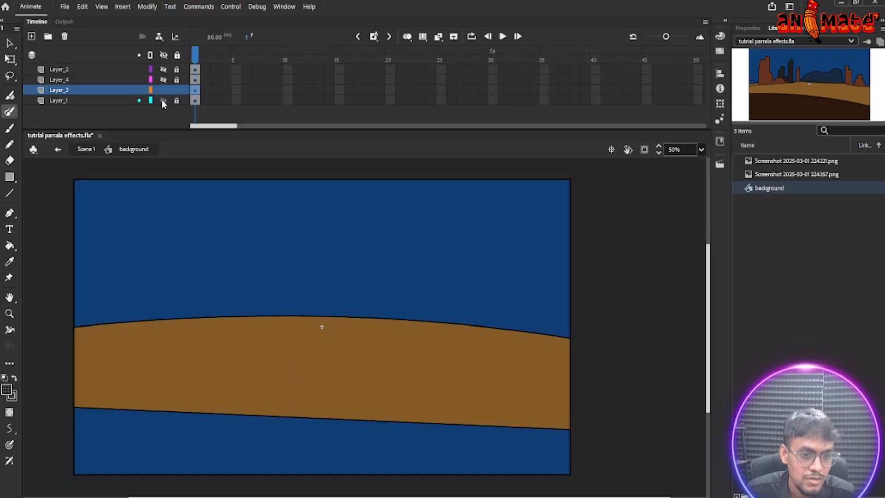
{"action": "left_click", "coordinate": [163, 100]}
{"action": "left_click", "coordinate": [164, 69]}
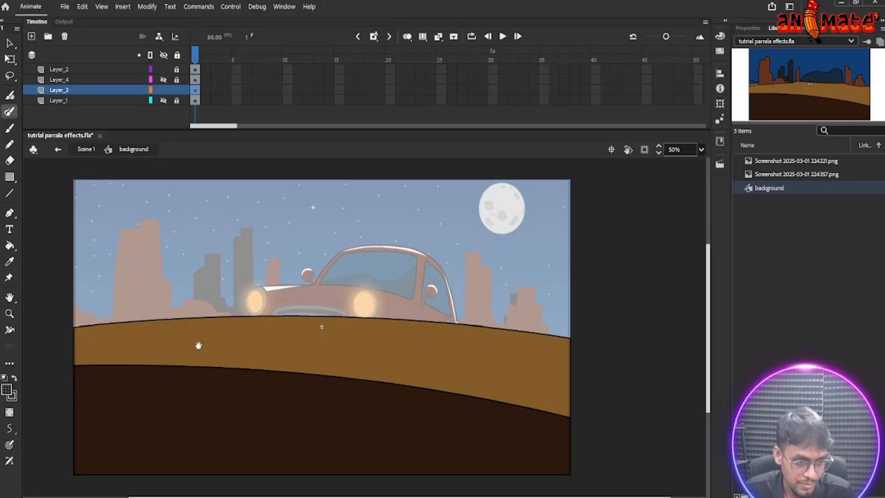
- Draw a wavy dune line with two small peaks across the full width of the brown ground on Layer_3
{"action": "scroll", "coordinate": [161, 327], "scroll_direction": "down", "scroll_amount": 2}
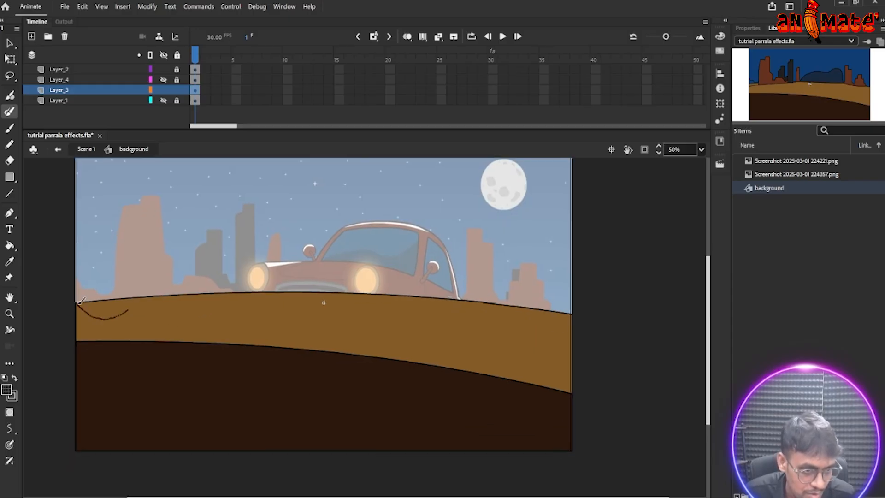
{"action": "left_click_drag", "start_coordinate": [157, 317], "coordinate": [309, 315]}
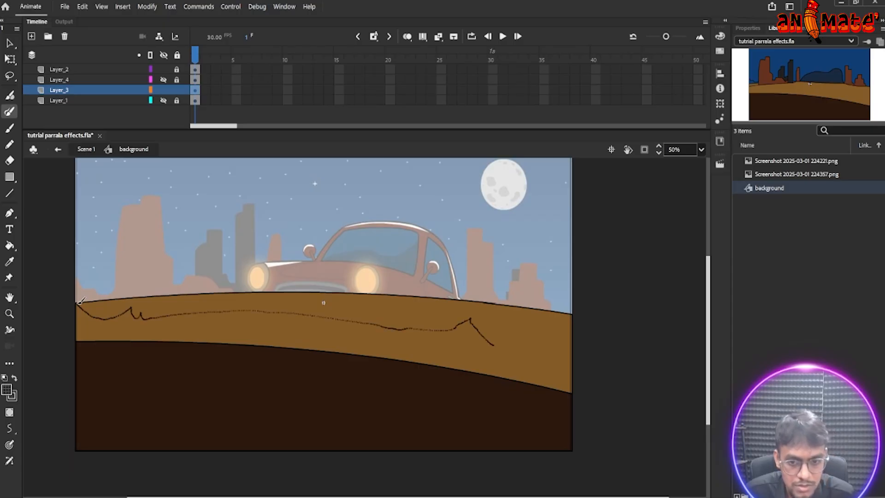
{"action": "left_click_drag", "start_coordinate": [568, 359], "coordinate": [573, 360]}
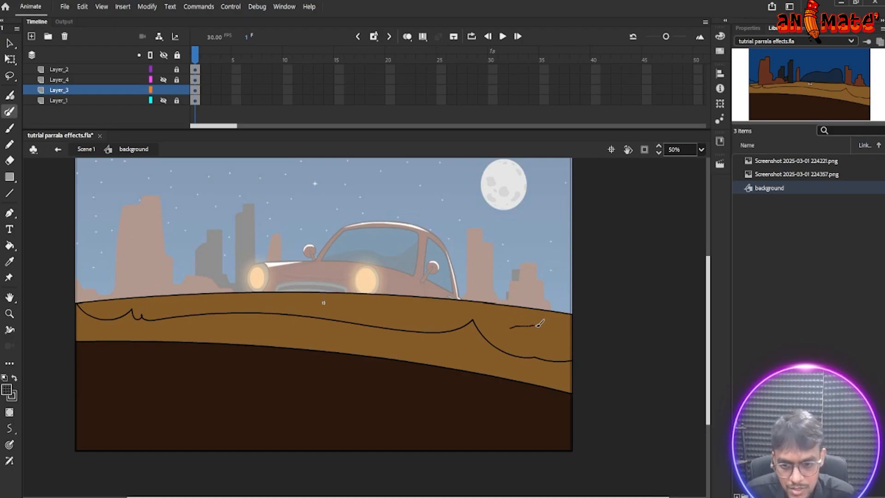
- Draw seven flat closed sand patches on the ground, four above the dune line and three below it, redoing the rightmost one
{"action": "left_click_drag", "start_coordinate": [537, 325], "coordinate": [528, 323]}
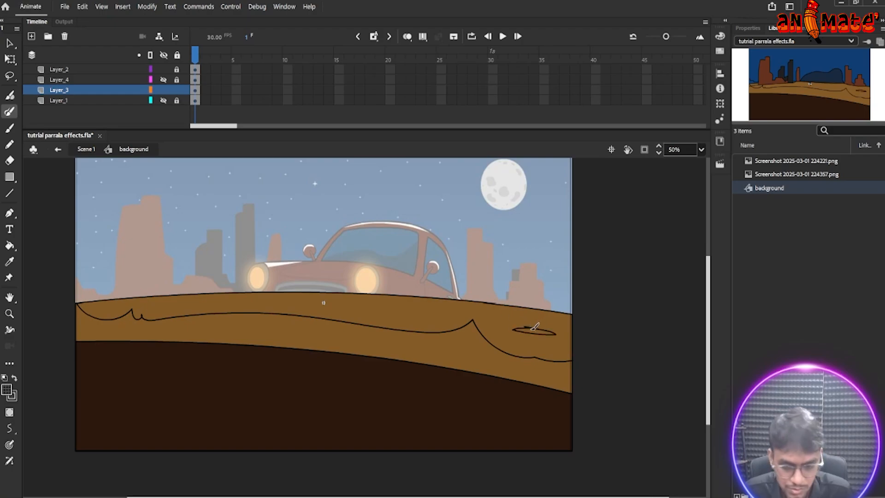
{"action": "key", "text": "ctrl+z"}
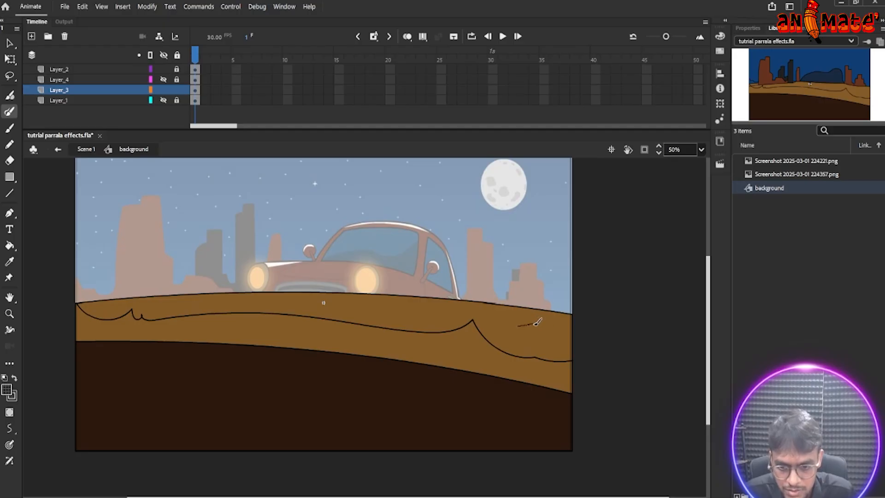
{"action": "left_click_drag", "start_coordinate": [536, 323], "coordinate": [532, 320]}
{"action": "mouse_move", "coordinate": [430, 306]}
{"action": "left_mouse_down"}
{"action": "mouse_move", "coordinate": [371, 312]}
{"action": "mouse_move", "coordinate": [407, 306]}
{"action": "left_mouse_up"}
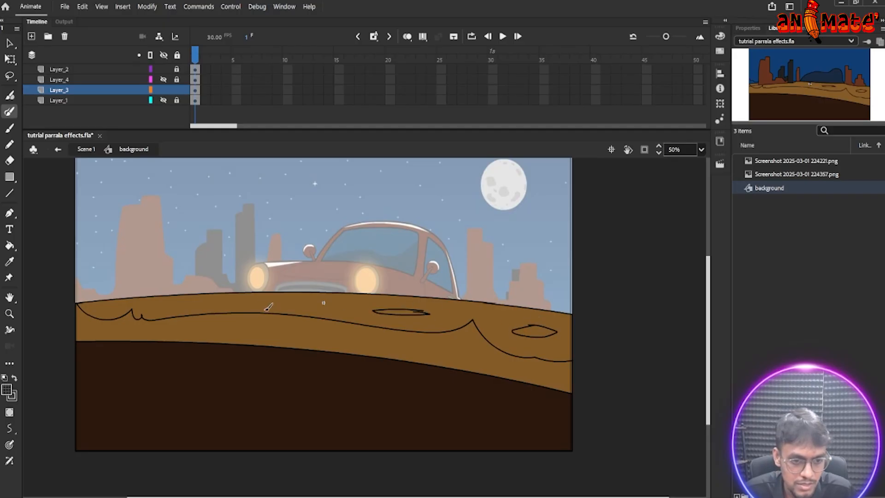
{"action": "mouse_move", "coordinate": [274, 323]}
{"action": "left_mouse_down"}
{"action": "mouse_move", "coordinate": [253, 300]}
{"action": "mouse_move", "coordinate": [236, 300]}
{"action": "left_mouse_up"}
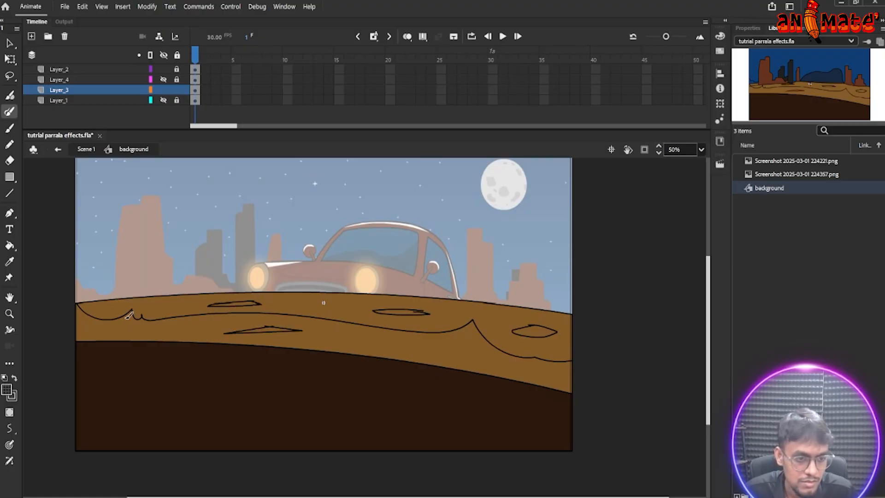
{"action": "left_click_drag", "start_coordinate": [126, 321], "coordinate": [135, 321]}
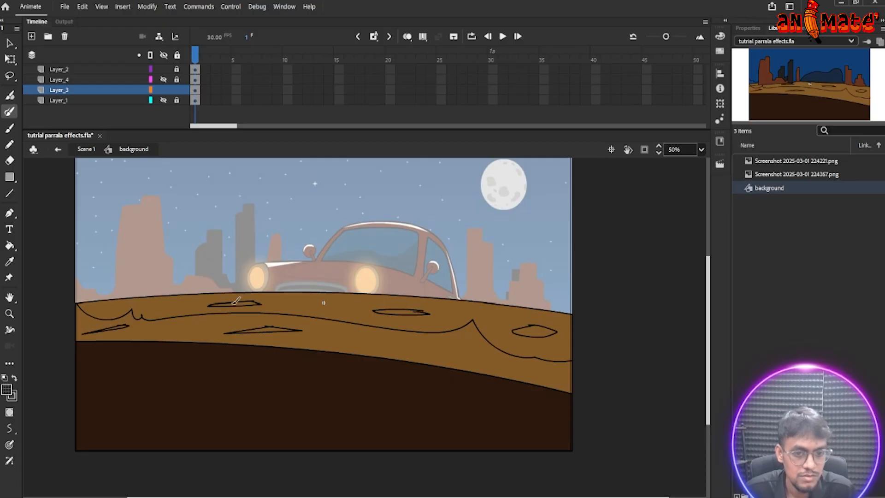
{"action": "left_click_drag", "start_coordinate": [440, 343], "coordinate": [410, 337]}
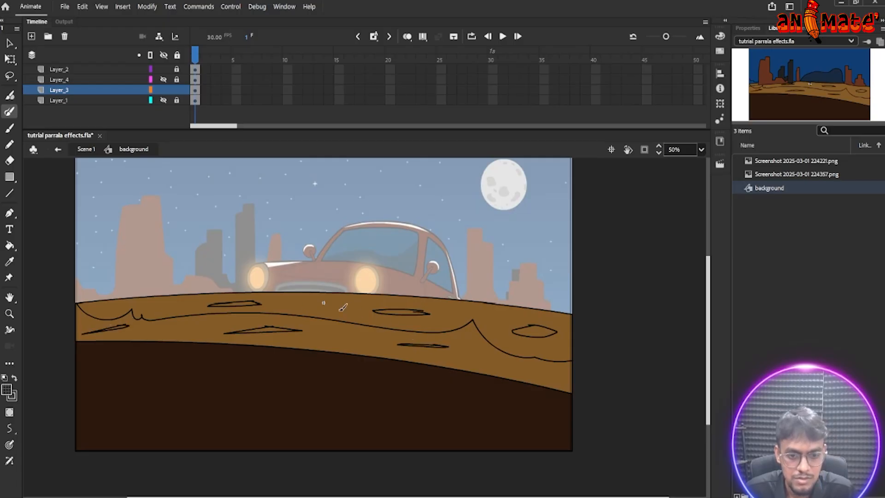
{"action": "left_click_drag", "start_coordinate": [357, 303], "coordinate": [355, 306]}
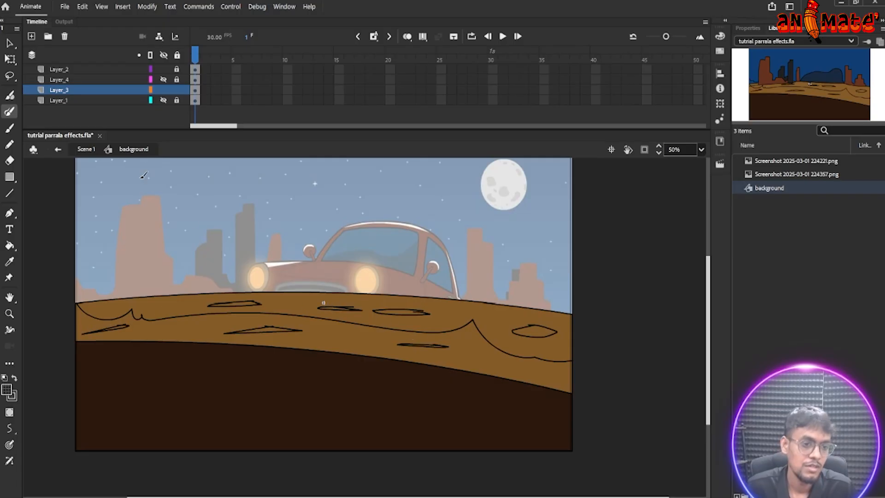
- Return to the main scene, hide the symbol's Layer_3 and sample the darker orange-brown of the reference's lower ground
{"action": "left_click", "coordinate": [88, 150]}
{"action": "left_click", "coordinate": [164, 90]}
{"action": "left_click", "coordinate": [163, 69]}
{"action": "key", "text": "i"}
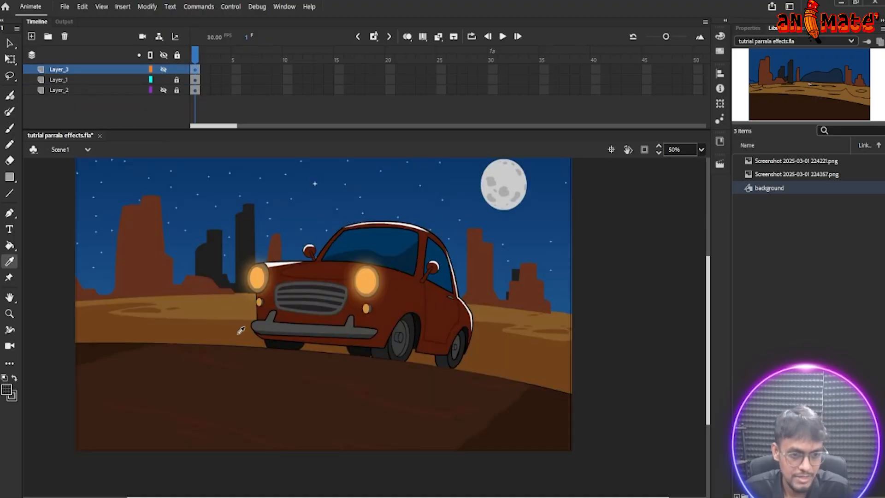
{"action": "left_click", "coordinate": [238, 334]}
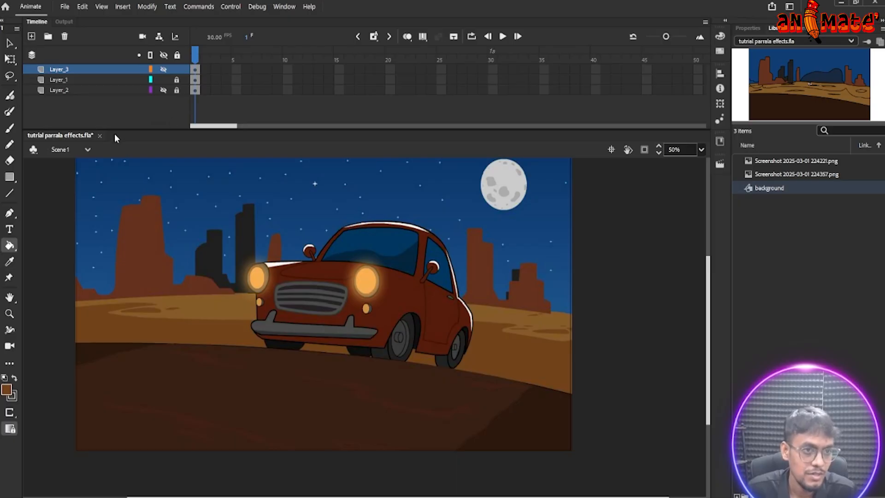
- Show Layer_3 again, reopen the background symbol and fill the ground below the dune line with the sampled orange-brown
{"action": "left_click", "coordinate": [163, 69]}
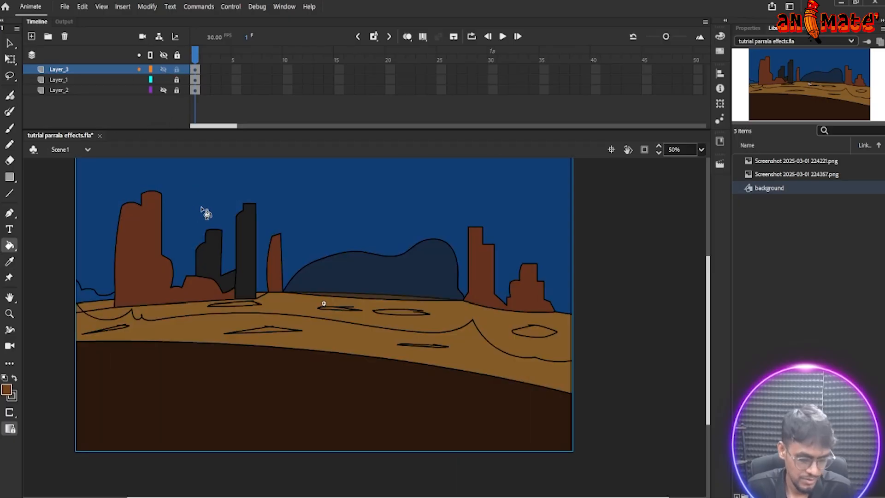
{"action": "key", "text": "b"}
{"action": "key", "text": "v"}
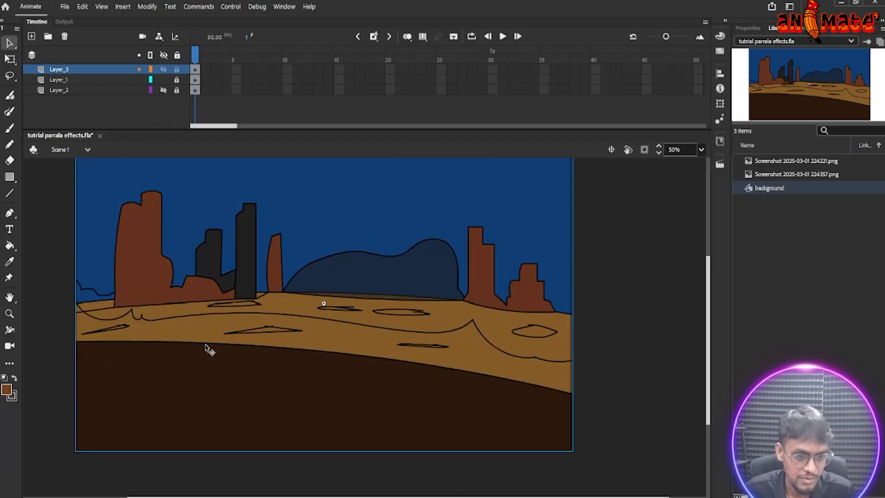
{"action": "double_click", "coordinate": [208, 349]}
{"action": "left_click", "coordinate": [59, 296]}
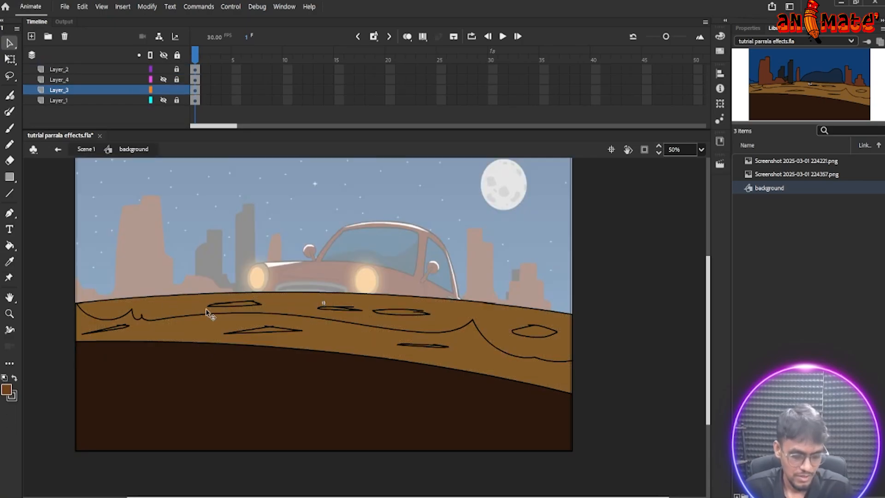
{"action": "key", "text": "i"}
{"action": "left_click", "coordinate": [210, 327]}
{"action": "left_click", "coordinate": [211, 333]}
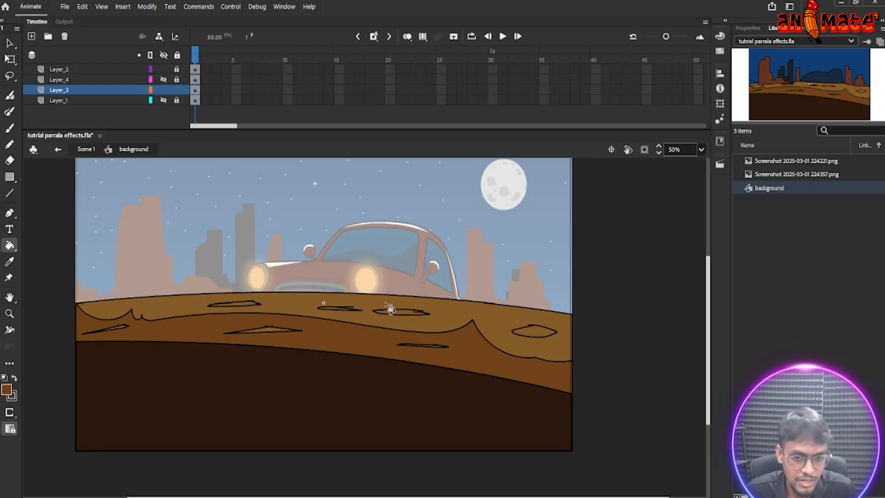
- Fill the rightmost, middle-right and leftmost patches above the dune line with the orange-brown, undoing fills that spill onto the ground
{"action": "left_click", "coordinate": [523, 328]}
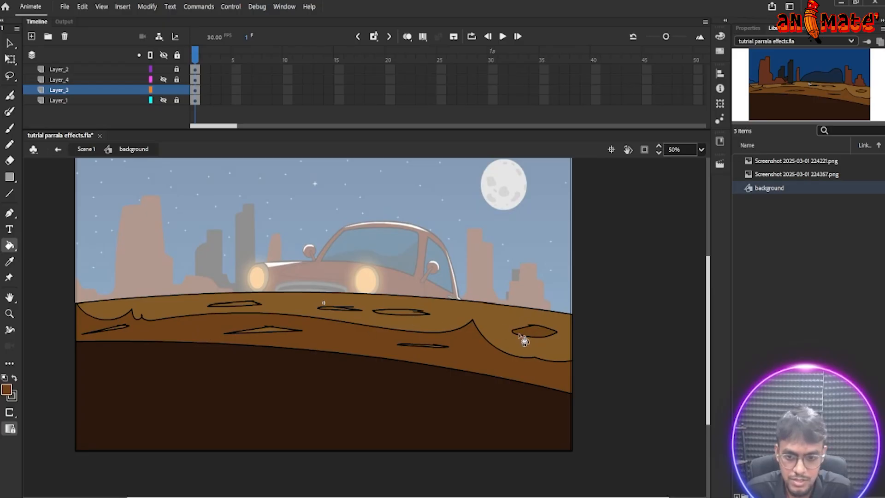
{"action": "left_click", "coordinate": [395, 316]}
{"action": "key", "text": "ctrl+z"}
{"action": "left_click", "coordinate": [397, 314]}
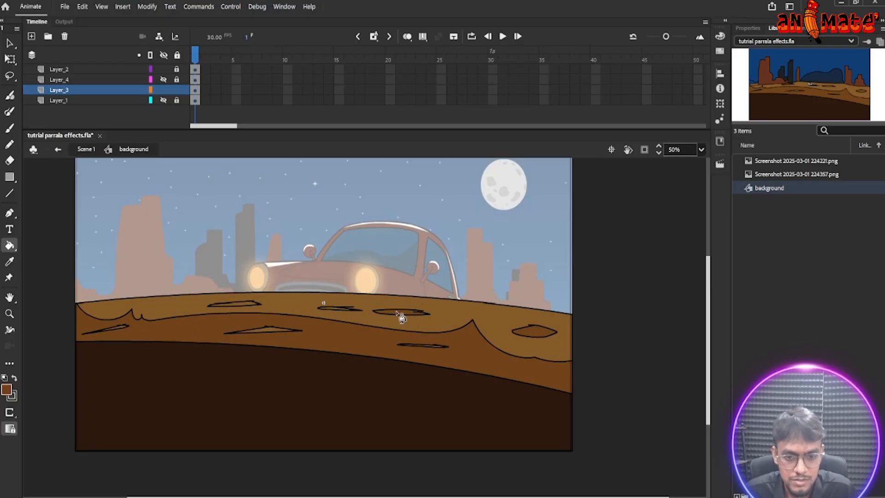
{"action": "left_click", "coordinate": [332, 310]}
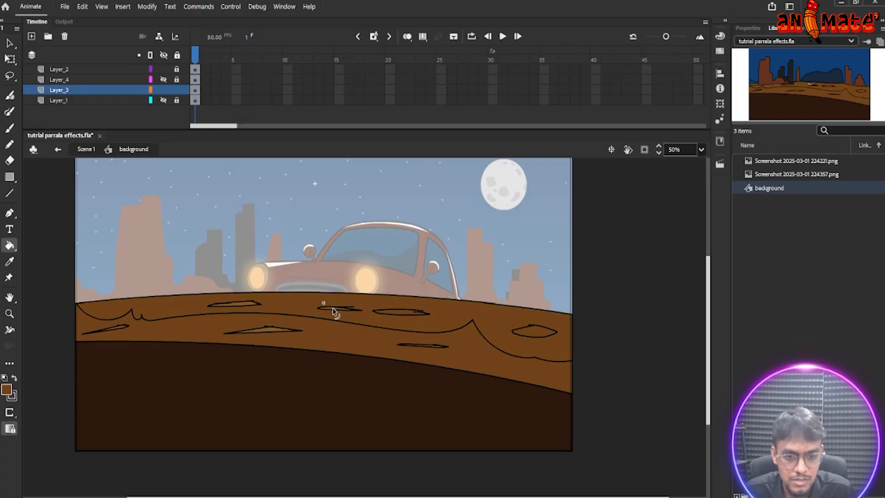
{"action": "key", "text": "ctrl+z"}
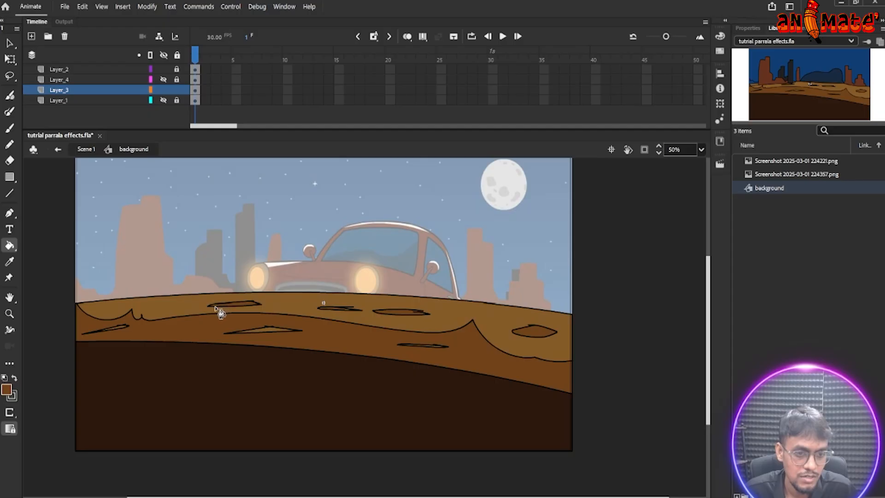
{"action": "left_click", "coordinate": [217, 310]}
{"action": "key", "text": "ctrl+z"}
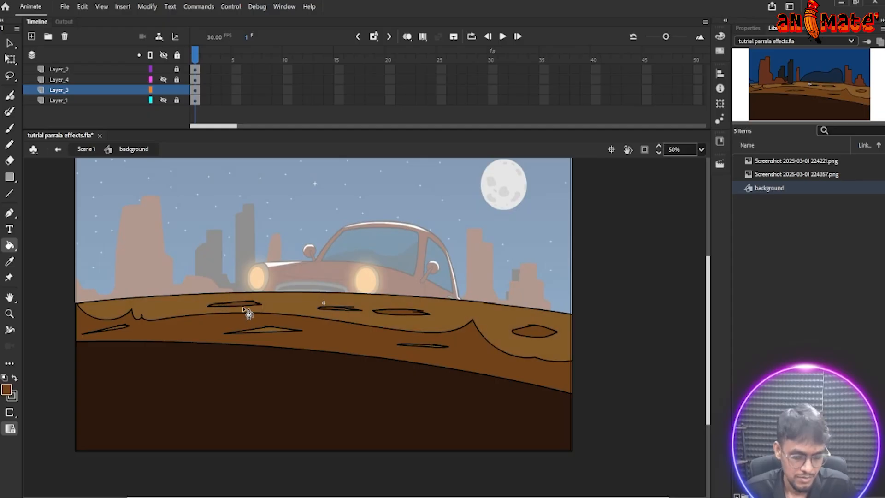
- Sample the lighter brown of the upper ground and try to fill the rightmost patch below the dune line, undoing the spilled fill
{"action": "key", "text": "i"}
{"action": "left_click", "coordinate": [296, 306]}
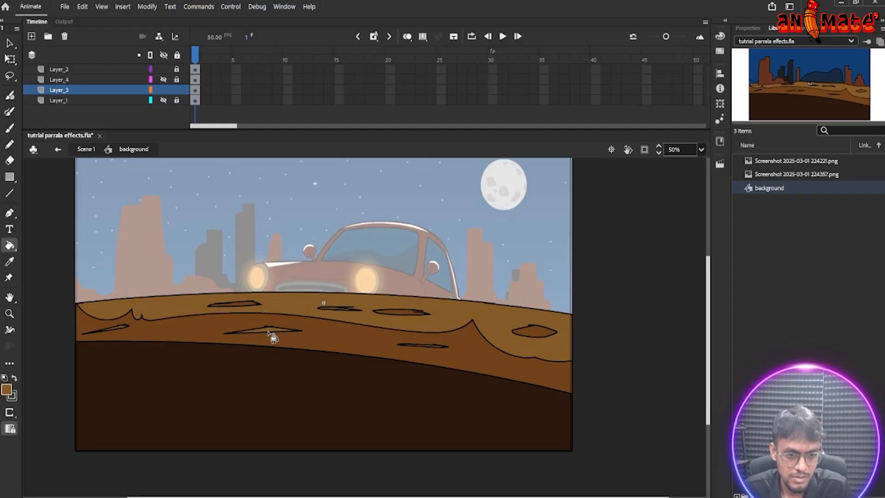
{"action": "left_click", "coordinate": [435, 352]}
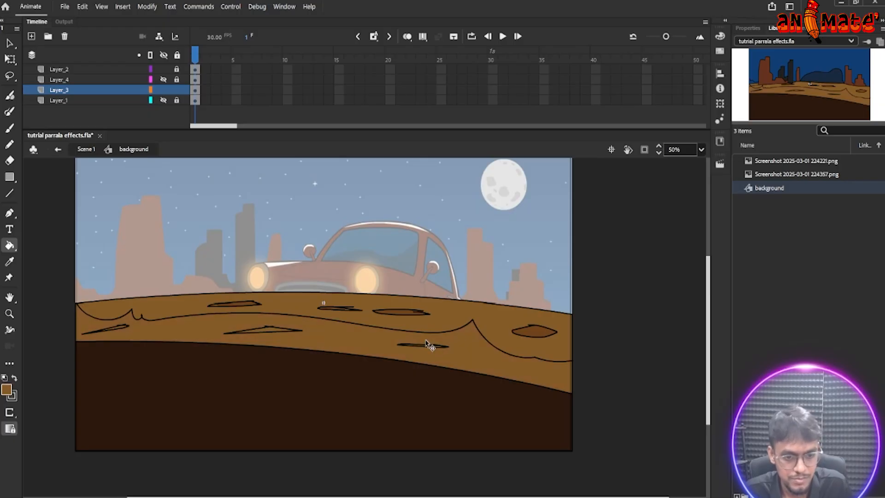
{"action": "key", "text": "ctrl+z"}
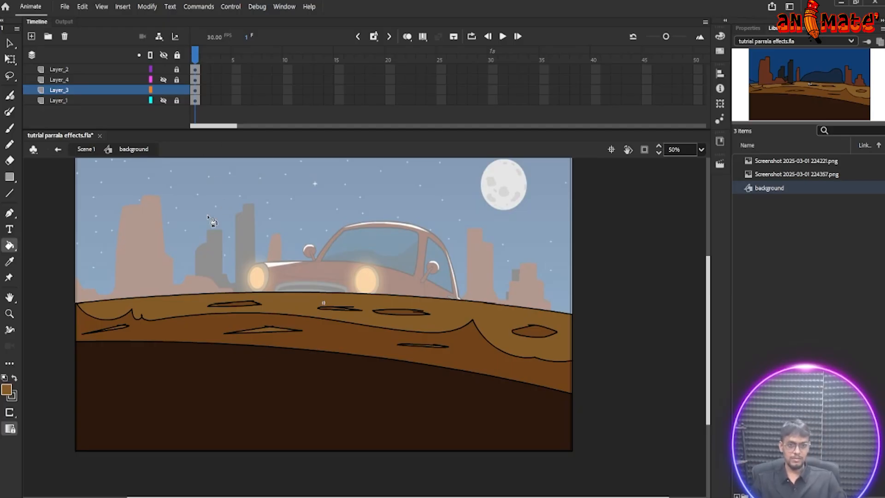
- Show Layer_4 and Layer_1 again and unlock all layers of the background symbol
{"action": "left_click", "coordinate": [164, 80]}
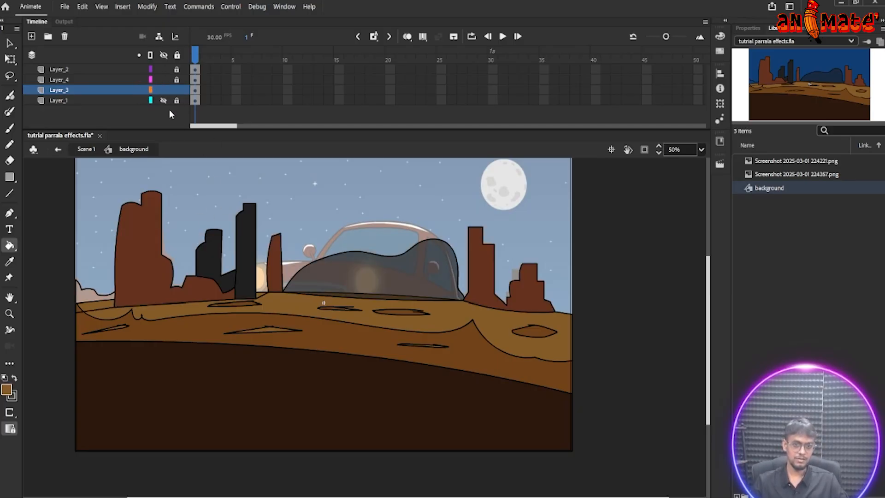
{"action": "left_click", "coordinate": [163, 101]}
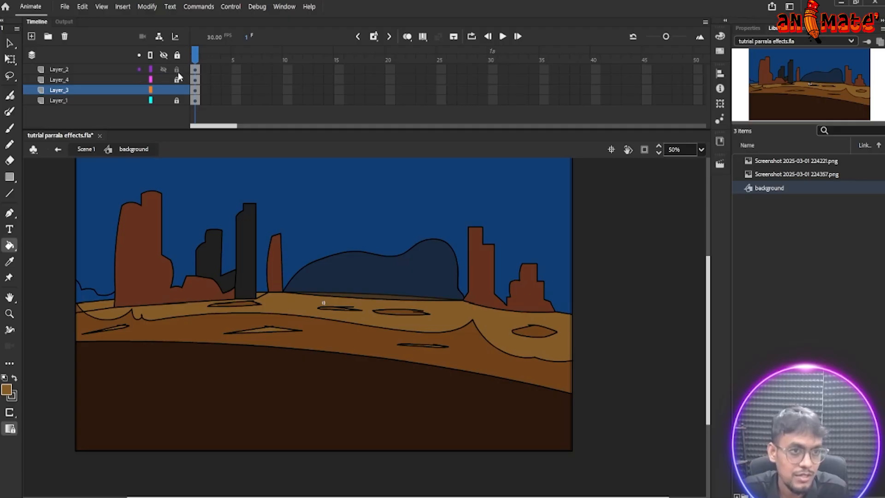
{"action": "key", "text": "ctrl+minus"}
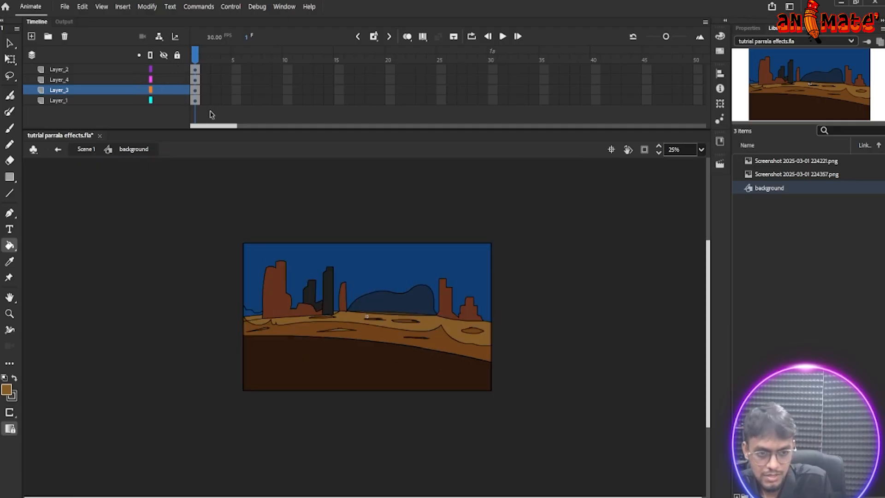
- Select the artwork on all layers and remove its black outlines by setting the stroke to none
{"action": "key", "text": "v"}
{"action": "mouse_move", "coordinate": [305, 289]}
{"action": "left_mouse_down"}
{"action": "mouse_move", "coordinate": [210, 216]}
{"action": "mouse_move", "coordinate": [514, 396]}
{"action": "left_mouse_up"}
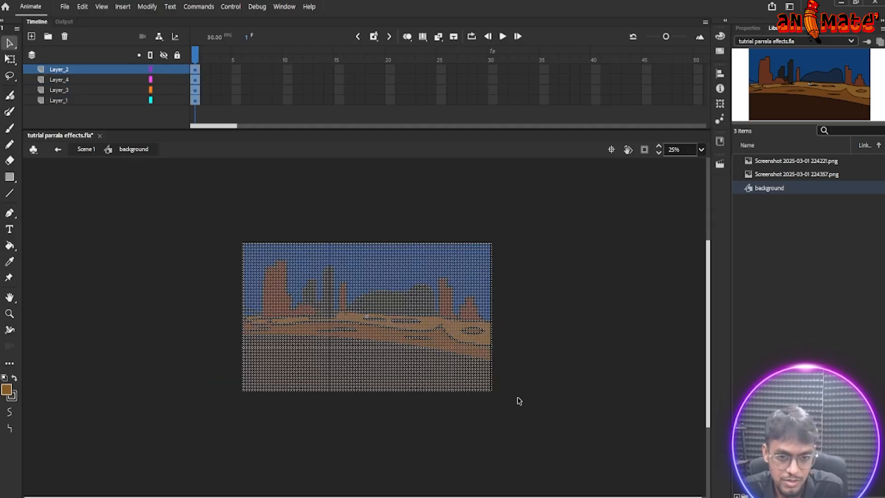
{"action": "left_click", "coordinate": [15, 398]}
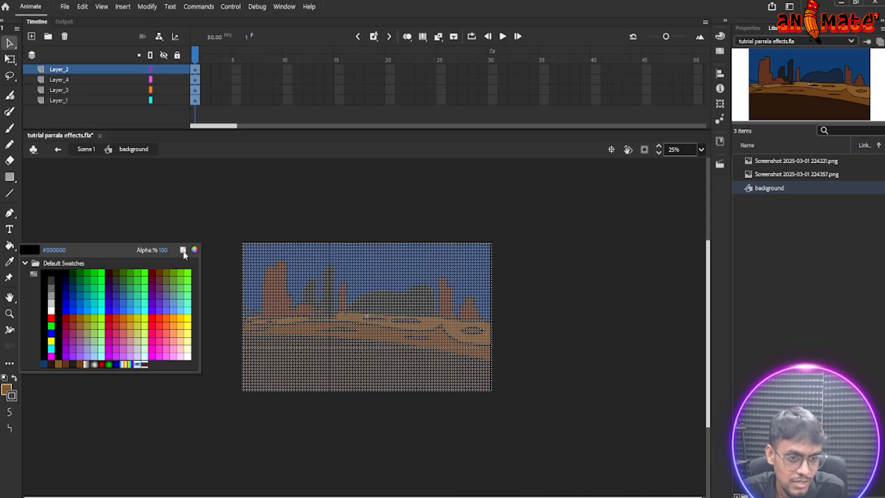
{"action": "left_click", "coordinate": [184, 252]}
{"action": "left_click", "coordinate": [188, 252]}
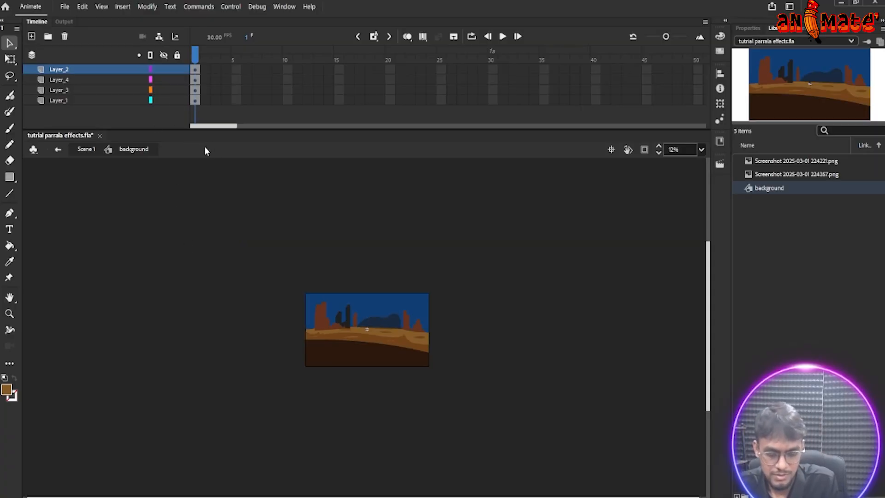
- Examine which background shapes each layer holds by selecting the layers' first frames one by one
{"action": "key", "text": "ctrl+equal"}
{"action": "left_click_drag", "start_coordinate": [79, 325], "coordinate": [82, 319]}
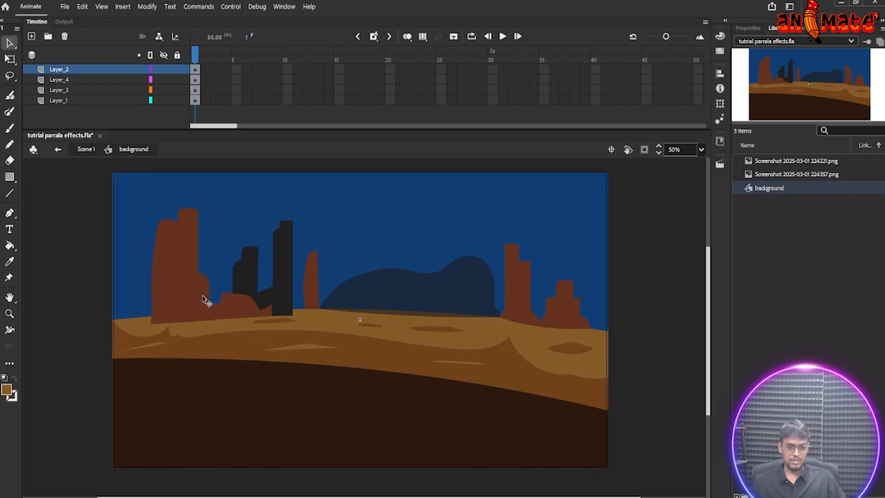
{"action": "left_click", "coordinate": [195, 70]}
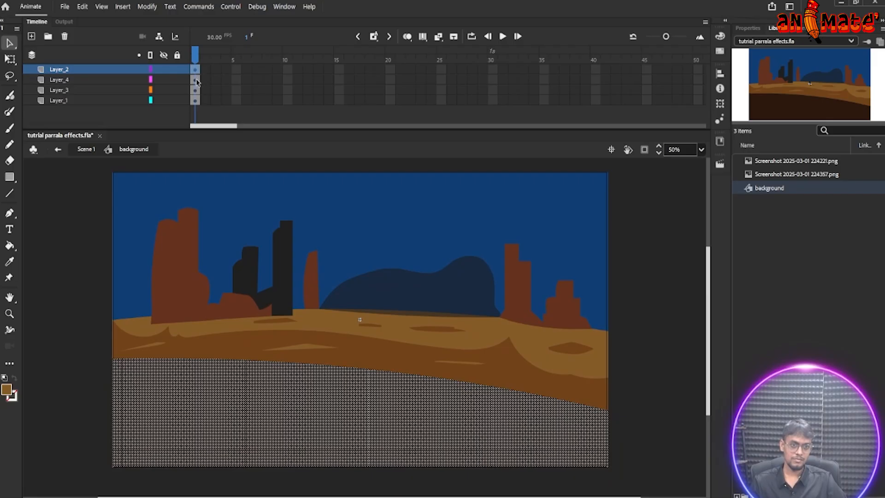
{"action": "left_click", "coordinate": [195, 80]}
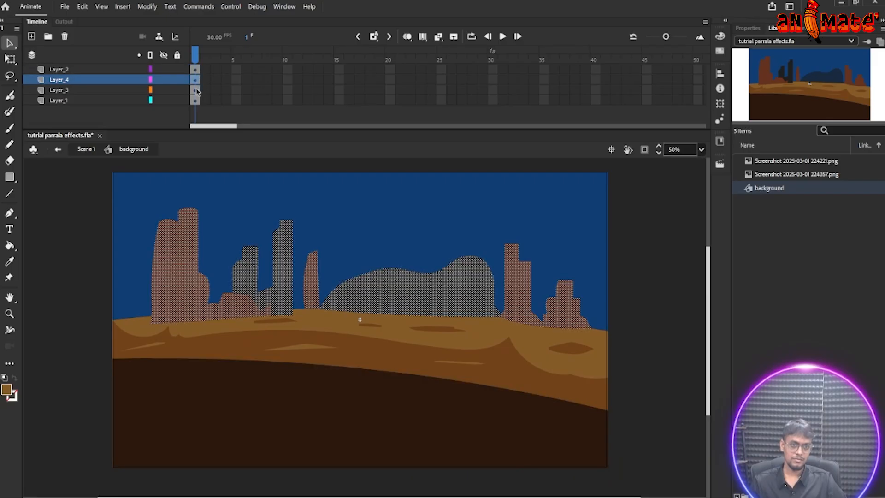
{"action": "left_click", "coordinate": [195, 90]}
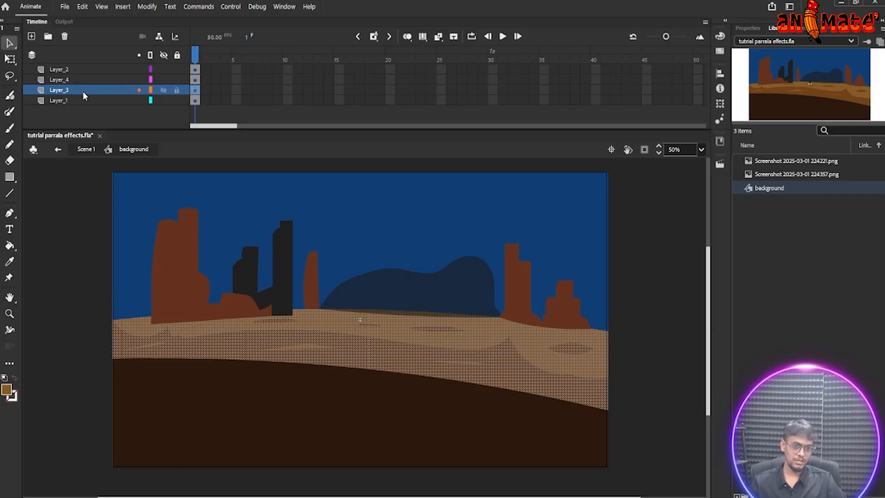
{"action": "left_click", "coordinate": [195, 102]}
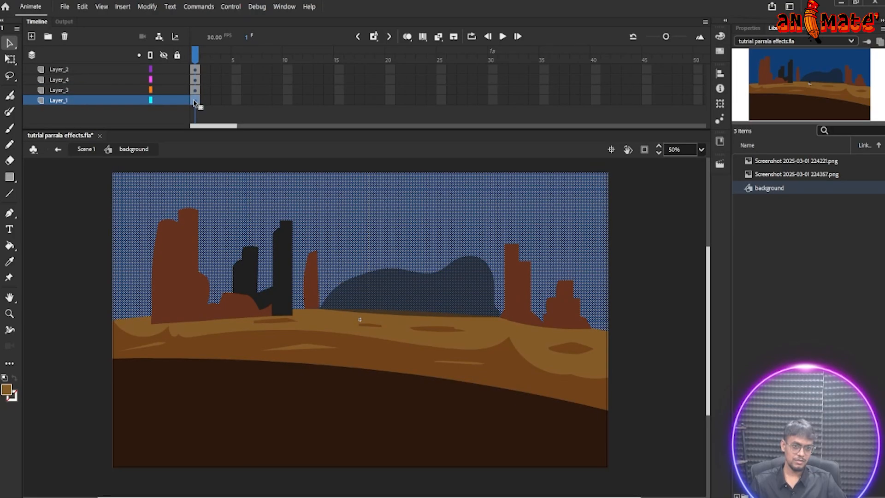
{"action": "left_click", "coordinate": [195, 91]}
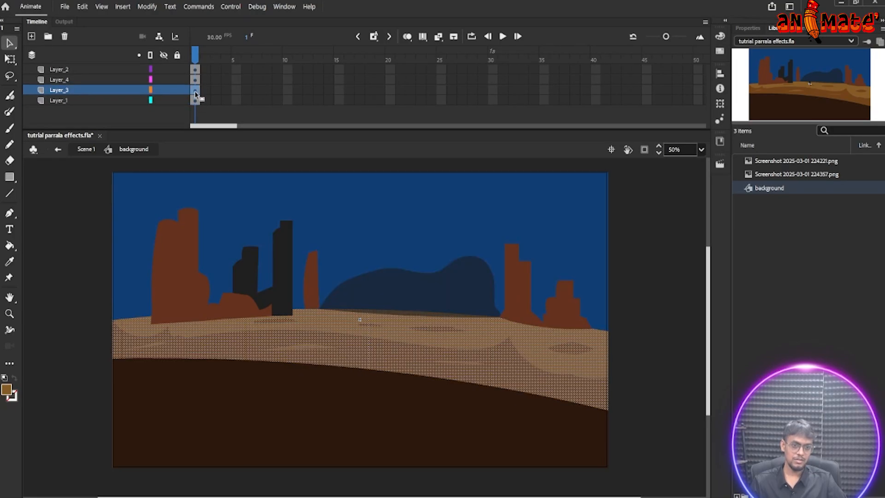
{"action": "left_click", "coordinate": [195, 80]}
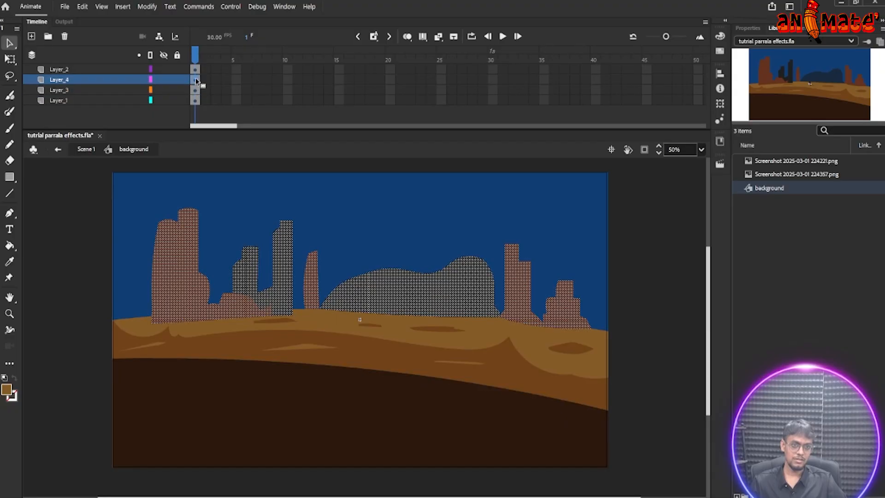
{"action": "left_click", "coordinate": [195, 69]}
{"action": "left_click", "coordinate": [196, 62]}
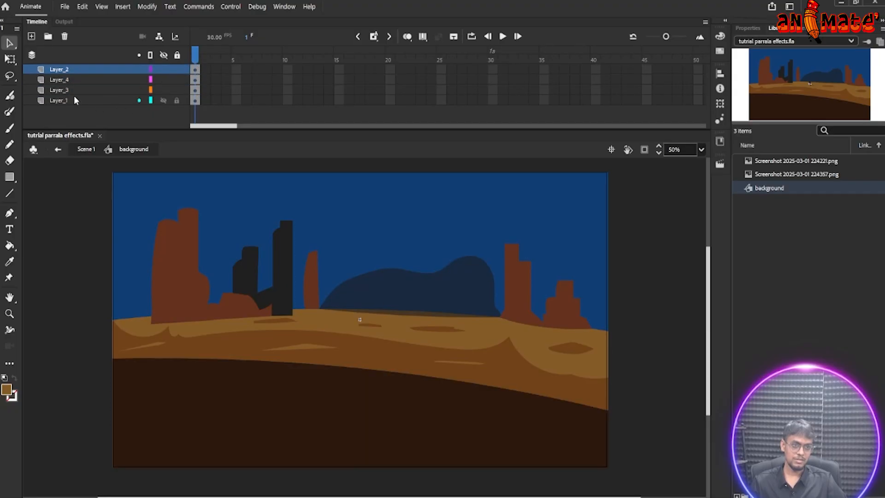
- Move Layer_3 above Layer_4 so the ground overlaps the rock bases, and add a new layer above Layer_2
{"action": "left_click_drag", "start_coordinate": [67, 89], "coordinate": [75, 74]}
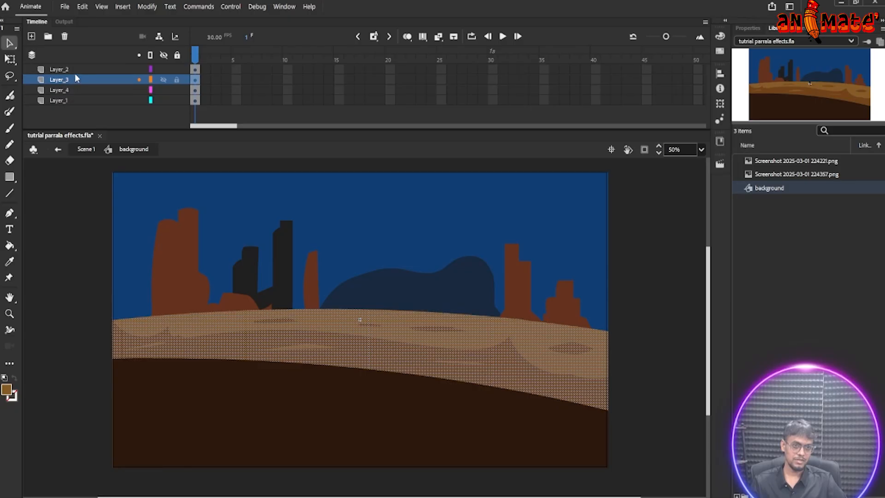
{"action": "left_click", "coordinate": [194, 55]}
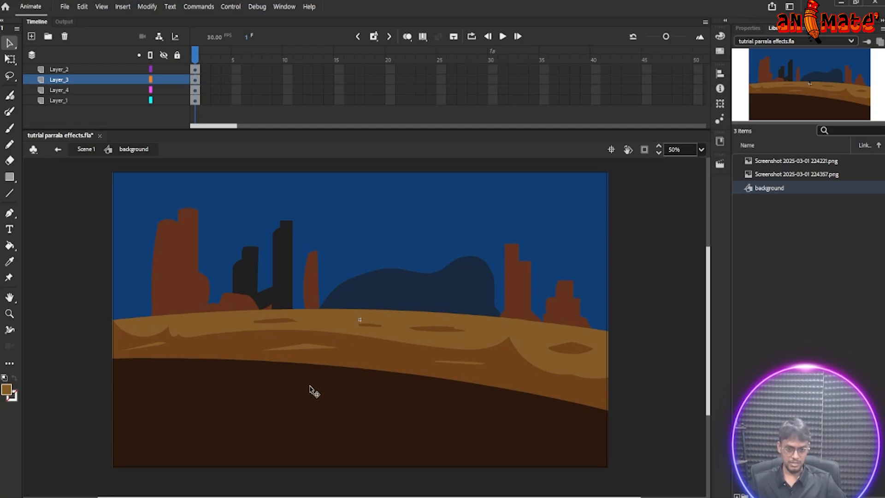
{"action": "left_click", "coordinate": [67, 71]}
{"action": "left_click", "coordinate": [32, 36]}
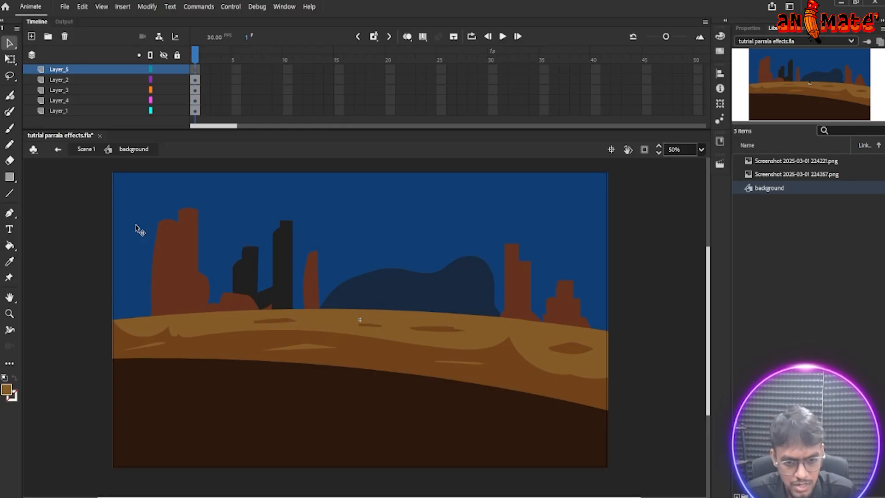
- Return to the main scene and hide Layer_3 temporarily to examine the road shading in the reference image
{"action": "left_click_drag", "start_coordinate": [254, 379], "coordinate": [237, 364]}
{"action": "key", "text": "n"}
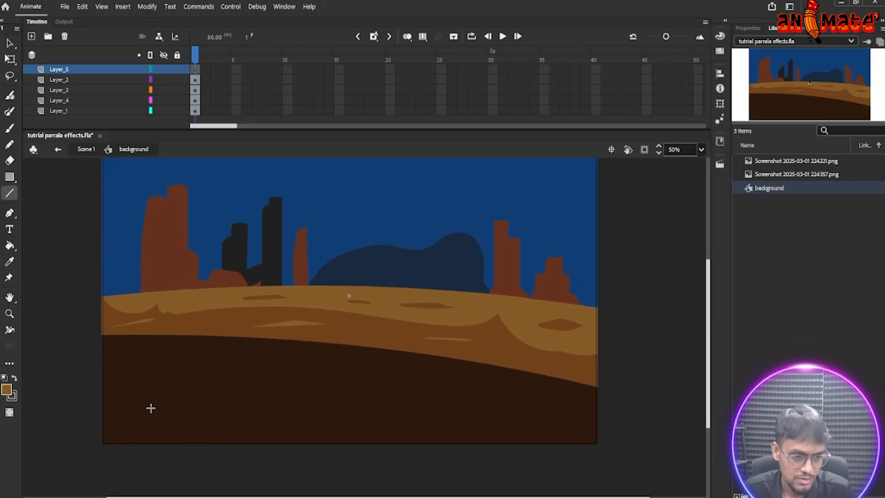
{"action": "left_click", "coordinate": [92, 149]}
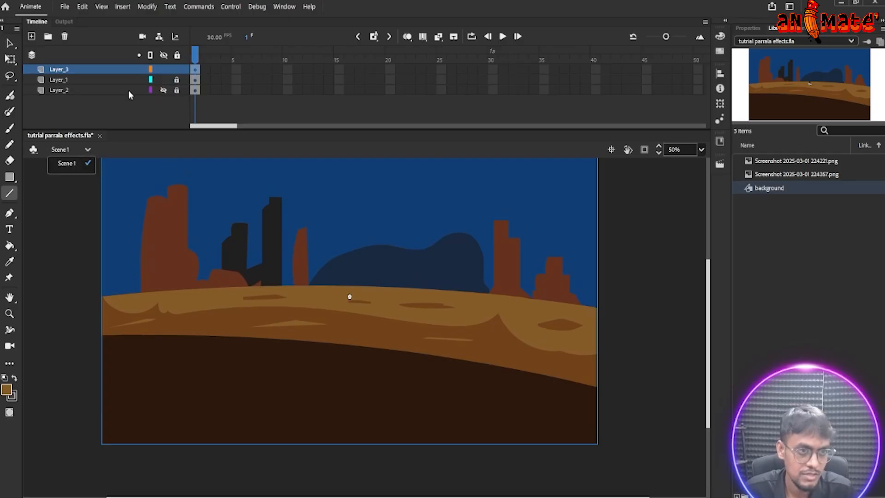
{"action": "left_click", "coordinate": [163, 69]}
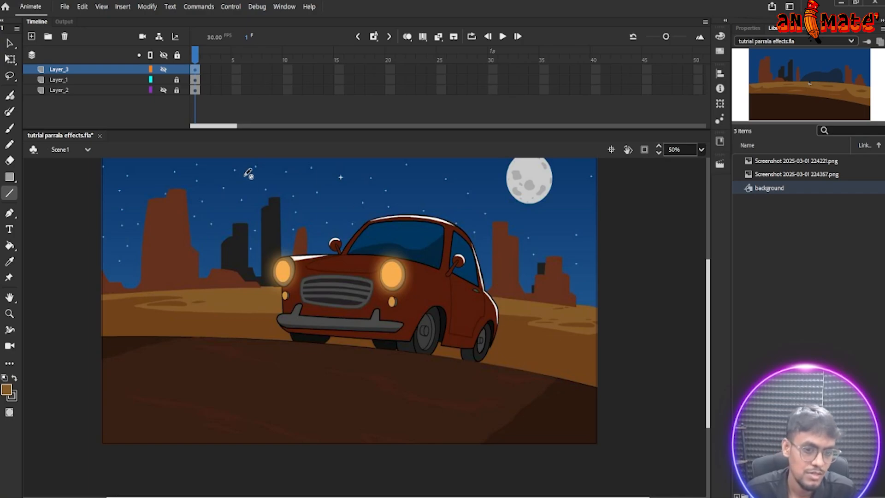
{"action": "left_click", "coordinate": [162, 69]}
{"action": "key", "text": "v"}
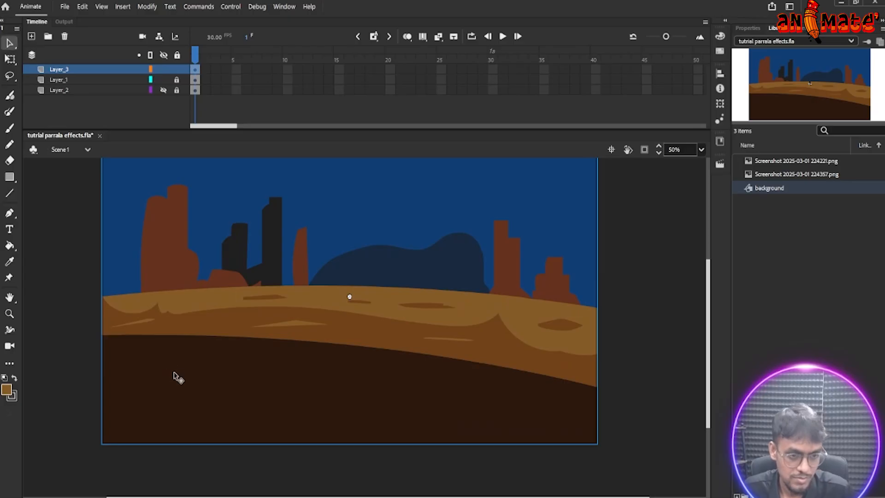
- Reopen the background symbol and lock every layer except the new top one, making that layer active
{"action": "double_click", "coordinate": [105, 343]}
{"action": "left_click", "coordinate": [82, 339]}
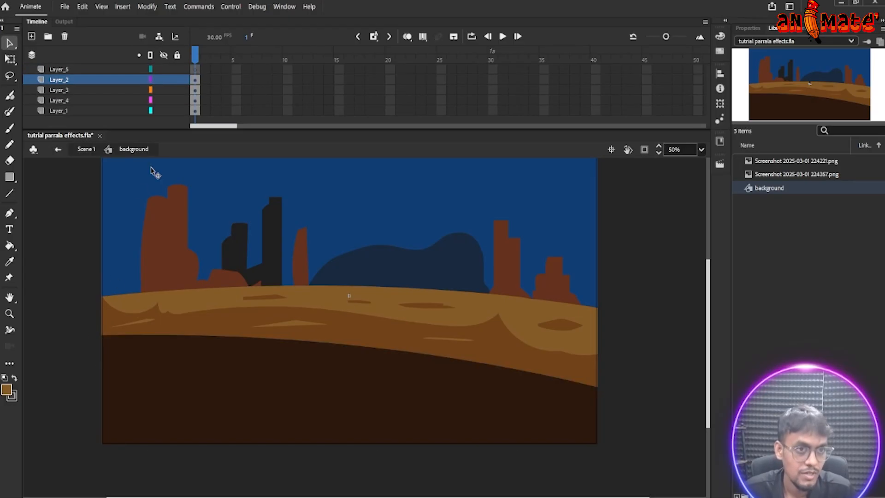
{"action": "left_click", "coordinate": [194, 69]}
{"action": "left_click_drag", "start_coordinate": [179, 79], "coordinate": [179, 126]}
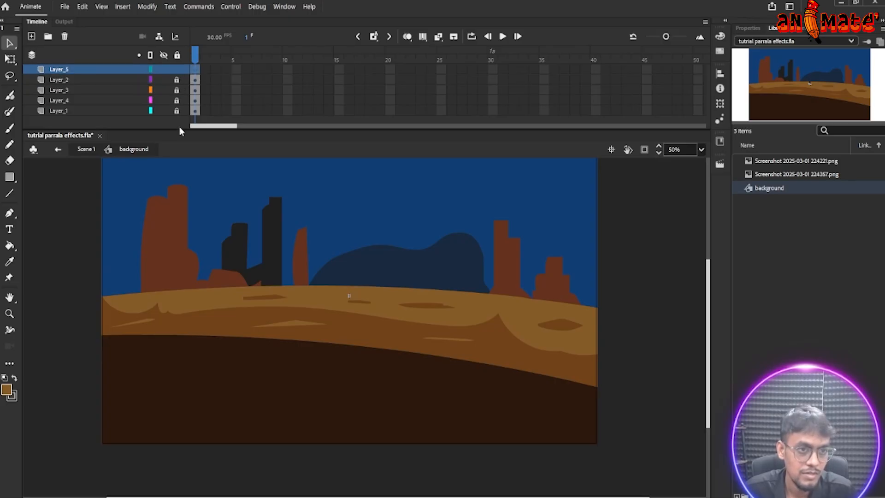
- Outline the road's lighter area with two diagonals joined by a line along the road's upper edge, and bend all three into curves
{"action": "key", "text": "n"}
{"action": "mouse_move", "coordinate": [103, 393]}
{"action": "left_mouse_down"}
{"action": "mouse_move", "coordinate": [178, 332]}
{"action": "mouse_move", "coordinate": [314, 322]}
{"action": "mouse_move", "coordinate": [481, 349]}
{"action": "mouse_move", "coordinate": [520, 370]}
{"action": "left_mouse_up"}
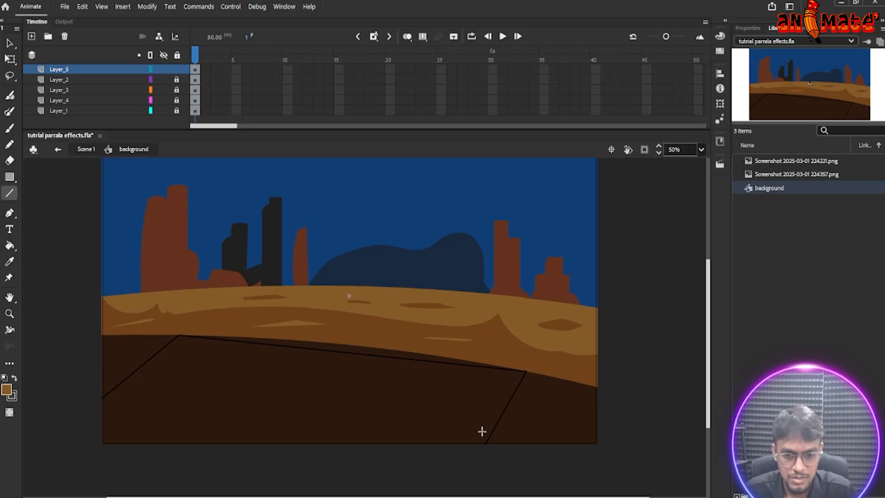
{"action": "key", "text": "v"}
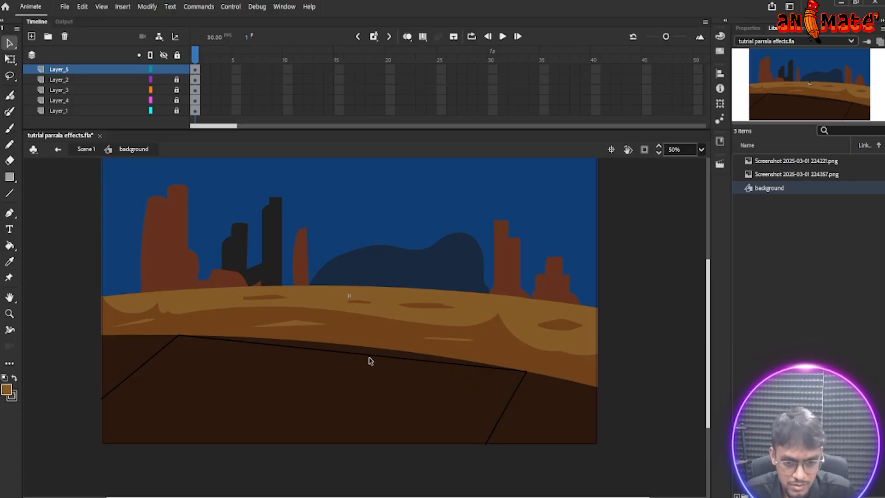
{"action": "left_click_drag", "start_coordinate": [366, 355], "coordinate": [366, 347]}
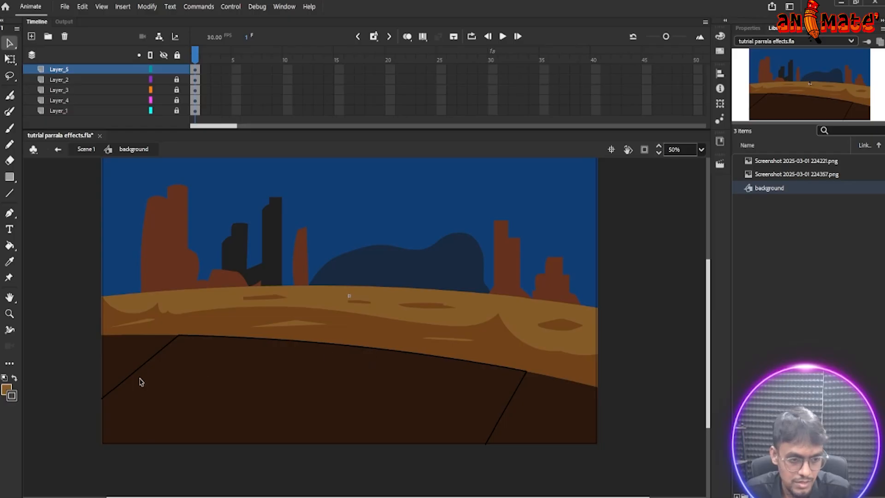
{"action": "left_click_drag", "start_coordinate": [137, 369], "coordinate": [134, 364]}
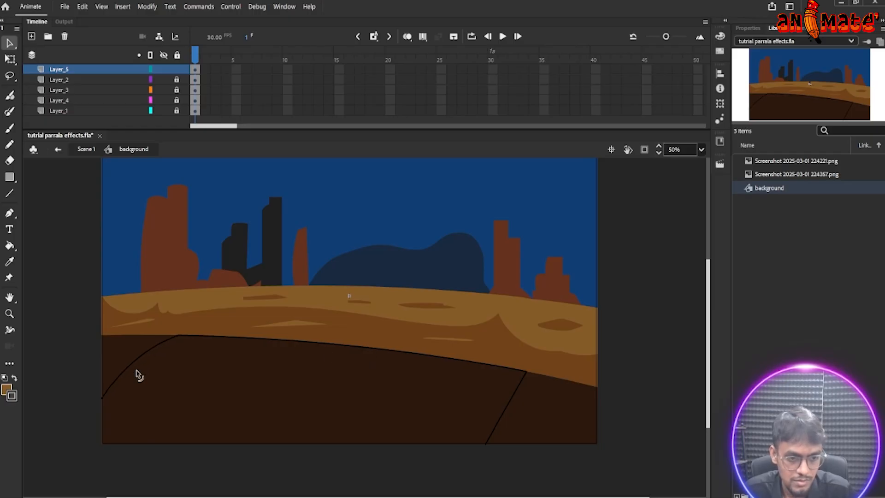
{"action": "left_click_drag", "start_coordinate": [507, 409], "coordinate": [506, 409]}
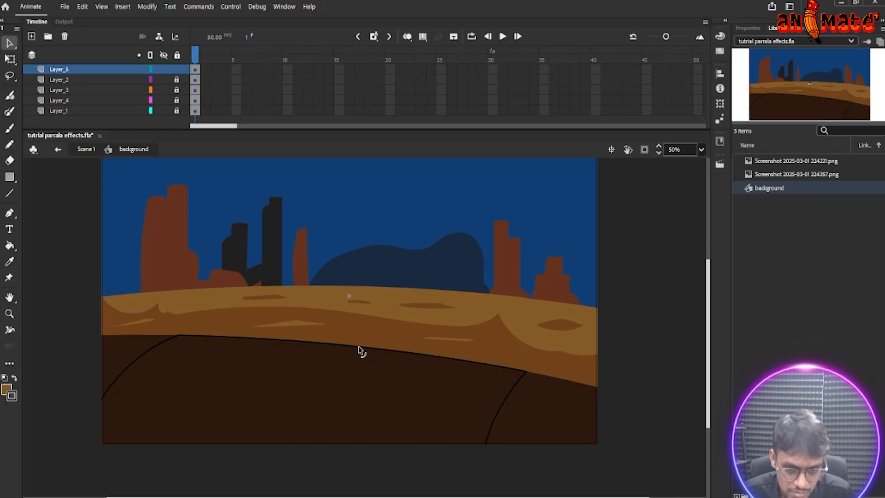
{"action": "left_click_drag", "start_coordinate": [358, 348], "coordinate": [358, 348]}
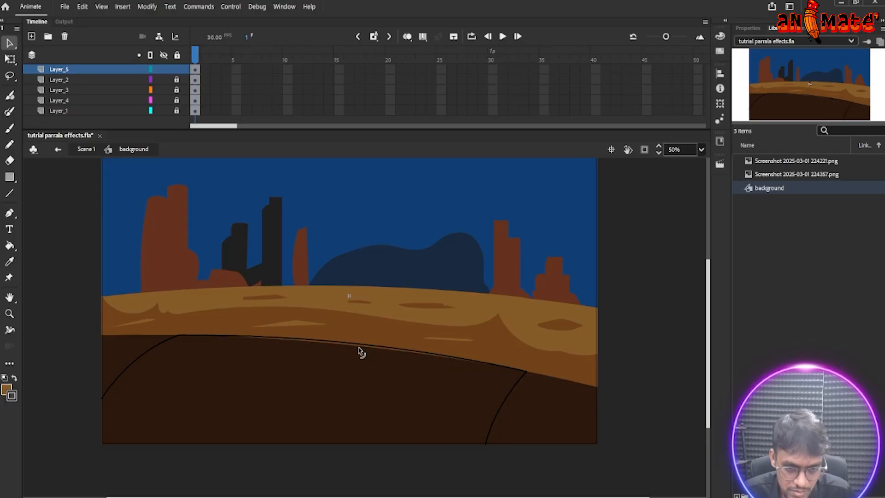
- Shift the road outline's upper corners slightly right and raise its left end, undoing misplaced adjustments
{"action": "left_click_drag", "start_coordinate": [326, 390], "coordinate": [336, 357]}
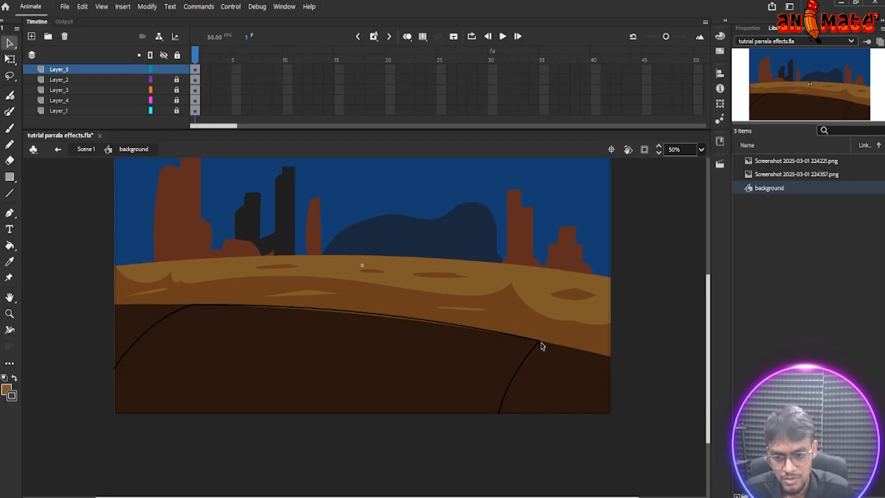
{"action": "left_click_drag", "start_coordinate": [537, 340], "coordinate": [536, 341]}
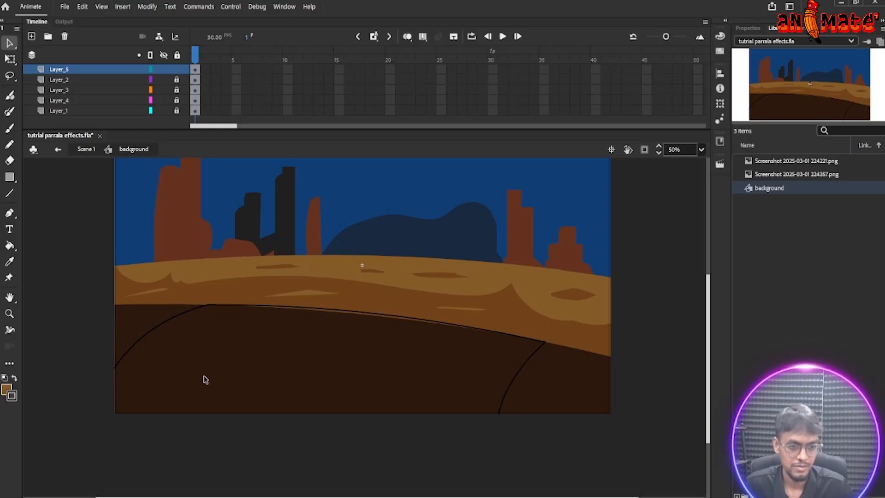
{"action": "key", "text": "ctrl+z"}
{"action": "key", "text": "ctrl+z"}
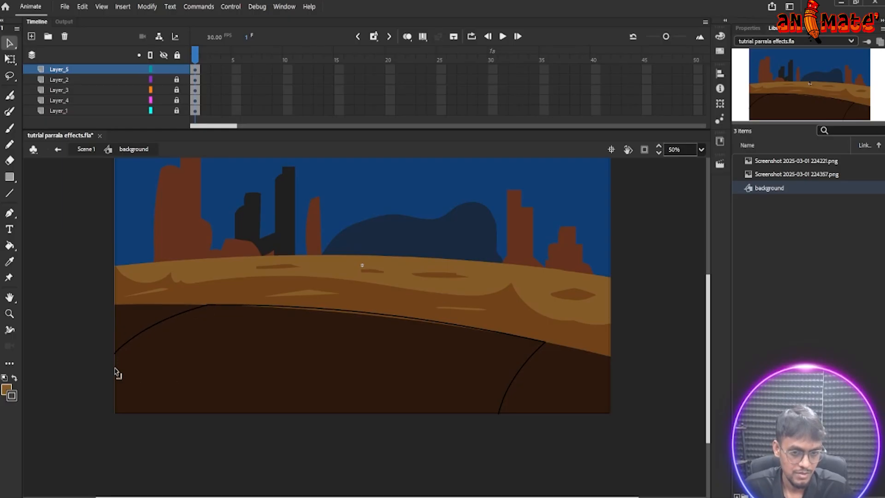
- Refine the road outline's right curve and close the outline with straight lines along the road's left and bottom edges
{"action": "left_click_drag", "start_coordinate": [147, 328], "coordinate": [147, 328]}
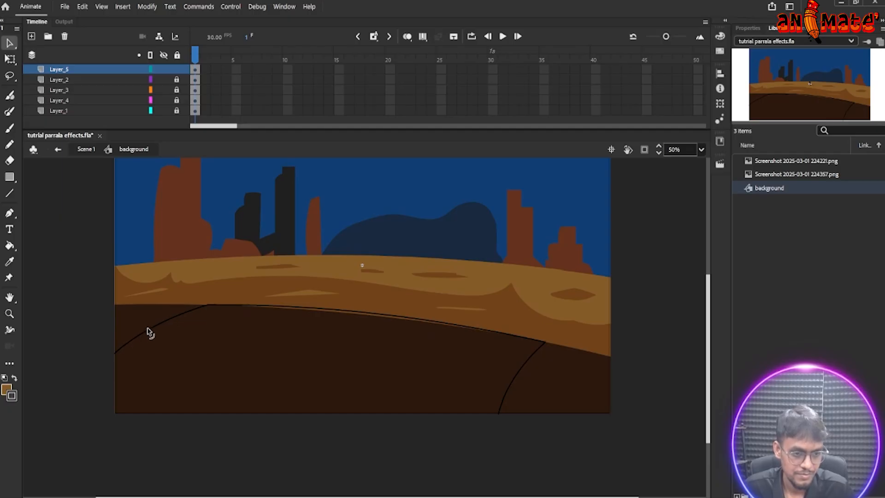
{"action": "left_click_drag", "start_coordinate": [405, 376], "coordinate": [384, 360]}
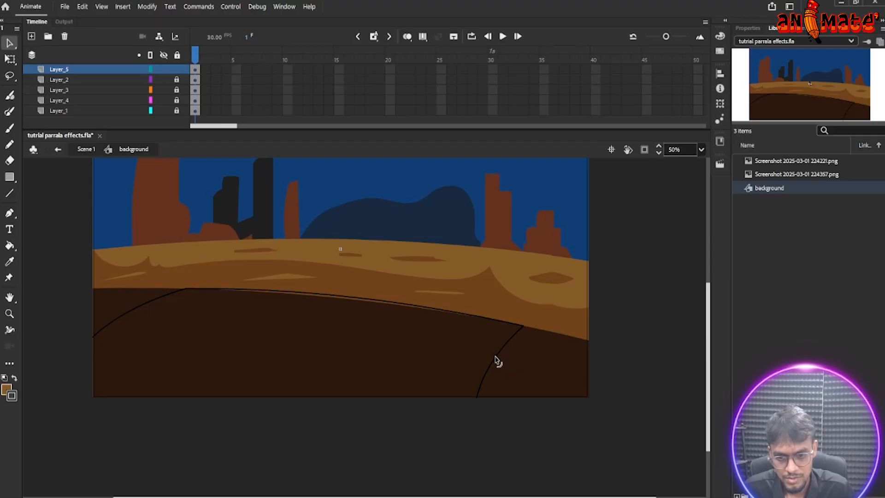
{"action": "left_click_drag", "start_coordinate": [495, 356], "coordinate": [498, 359]}
{"action": "left_click_drag", "start_coordinate": [416, 372], "coordinate": [448, 348]}
{"action": "key", "text": "n"}
{"action": "left_click_drag", "start_coordinate": [124, 312], "coordinate": [489, 379]}
{"action": "left_click_drag", "start_coordinate": [123, 372], "coordinate": [123, 371]}
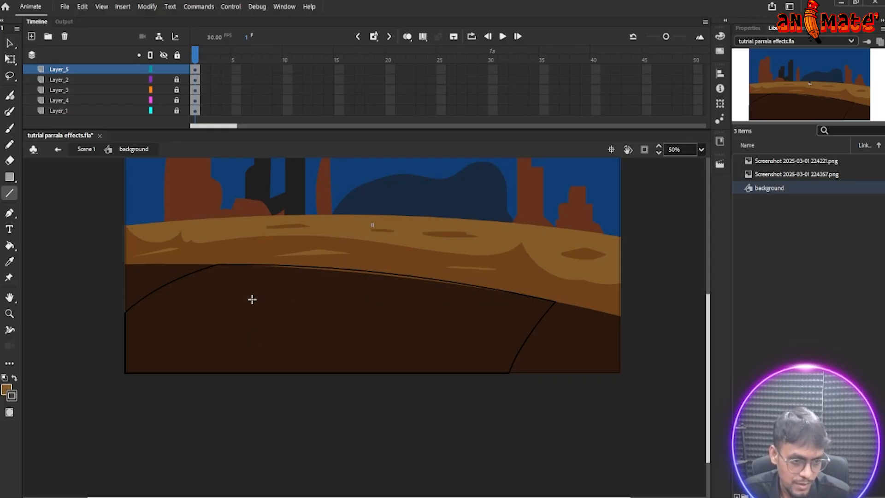
- Return to the main scene, hide Layer_3 and sample the lighter road brown from the reference image as the fill colour
{"action": "left_click", "coordinate": [88, 152]}
{"action": "left_click", "coordinate": [84, 151]}
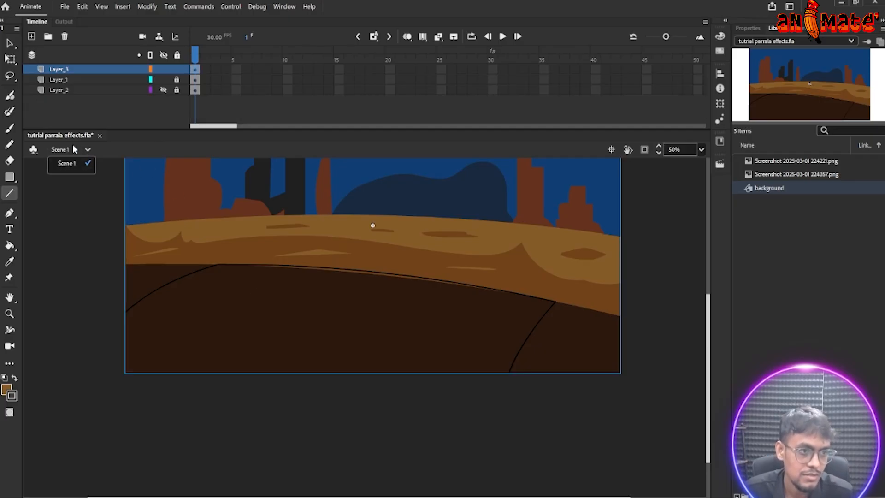
{"action": "left_click", "coordinate": [164, 69]}
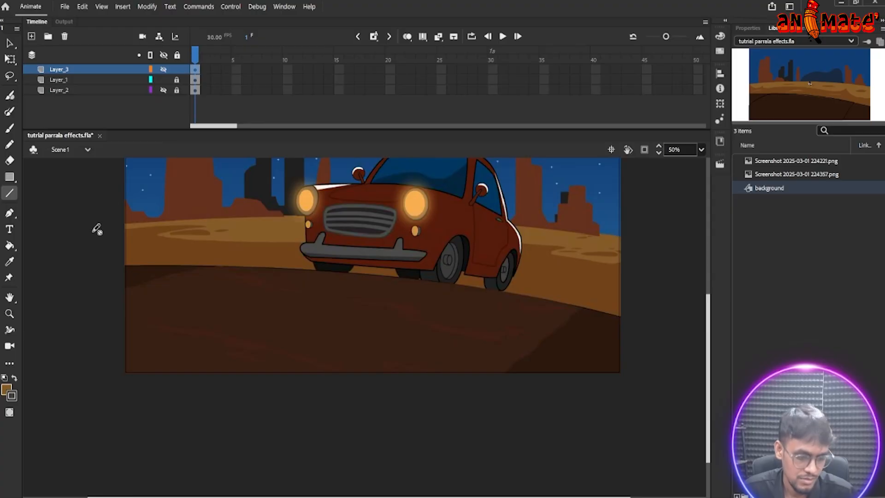
{"action": "key", "text": "i"}
{"action": "left_click", "coordinate": [326, 313]}
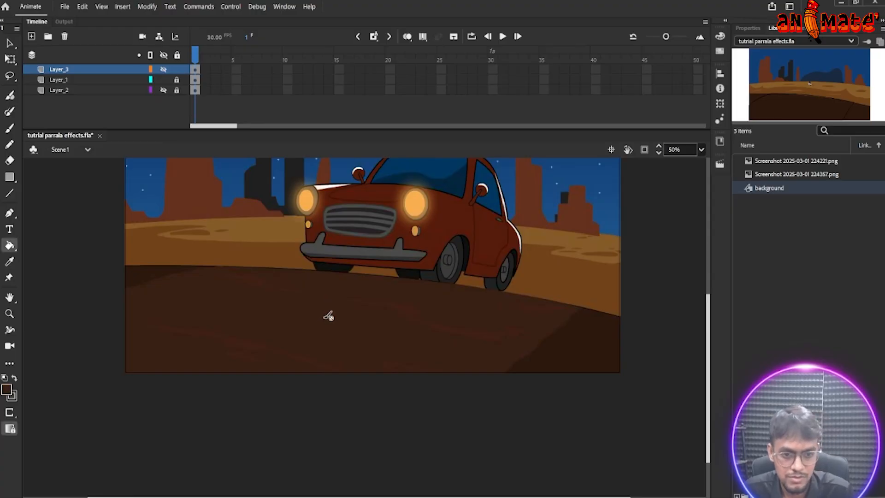
{"action": "key", "text": "v"}
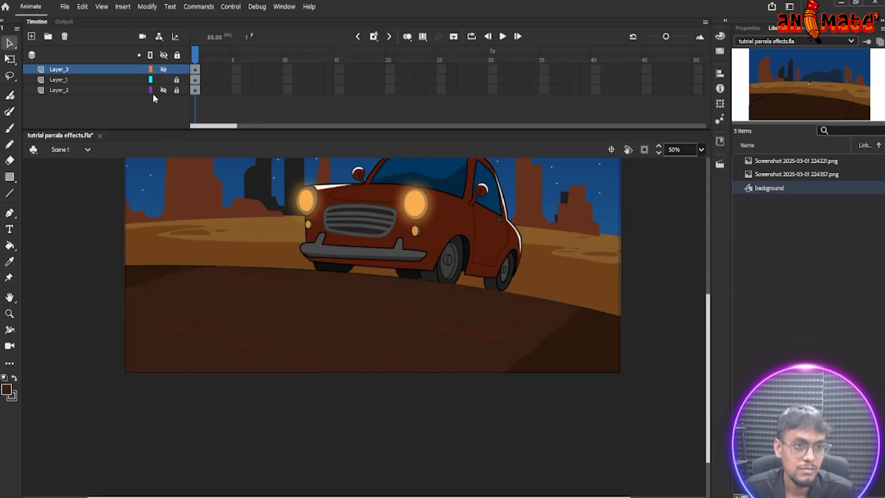
- Show Layer_3 again, reopen the background symbol and fill the closed road outline with the sampled brown
{"action": "left_click", "coordinate": [163, 69]}
{"action": "double_click", "coordinate": [277, 270]}
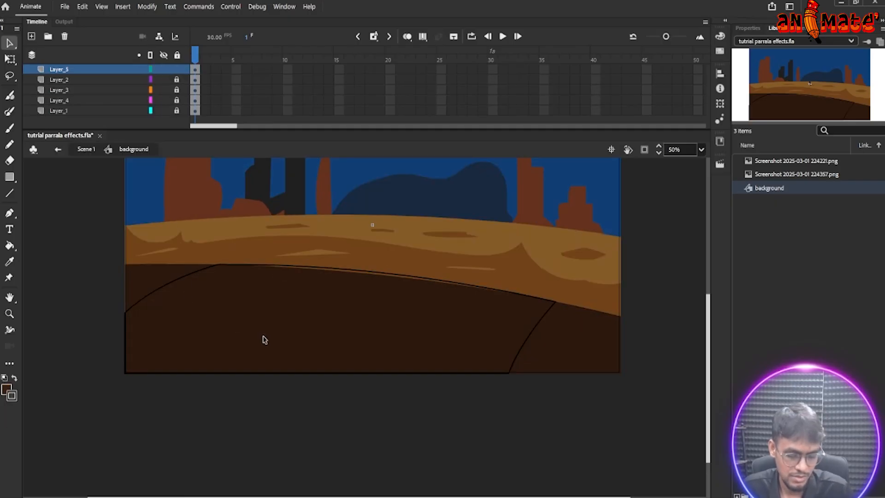
{"action": "key", "text": "k"}
{"action": "left_click", "coordinate": [298, 336]}
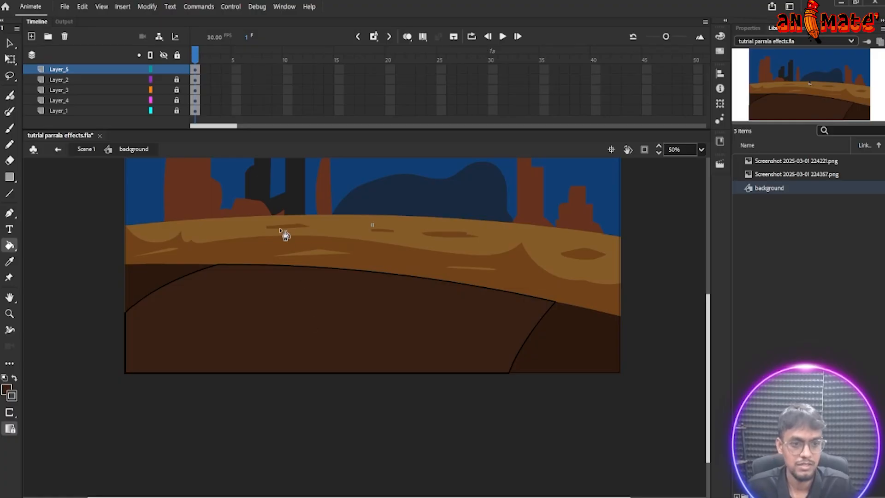
- Select the artwork on Layer_5 and set its stroke to none to remove the road shape's black outline
{"action": "left_click", "coordinate": [198, 74]}
{"action": "left_click", "coordinate": [15, 393]}
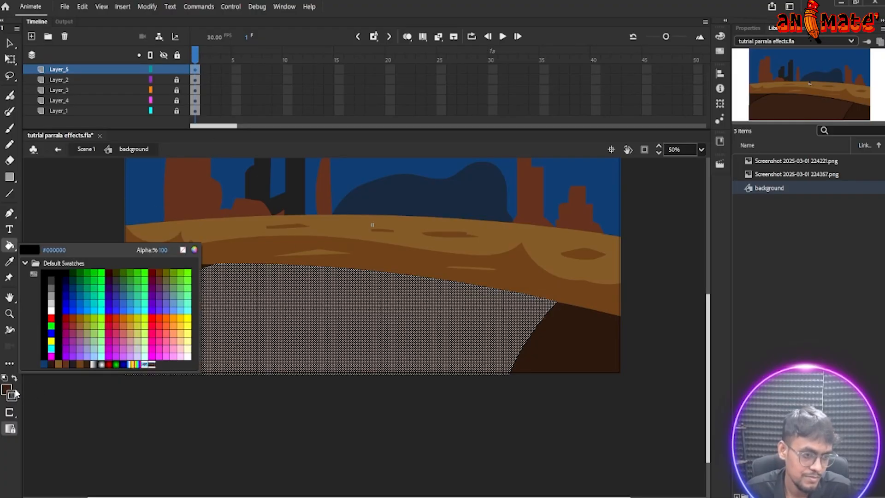
{"action": "left_click", "coordinate": [181, 251]}
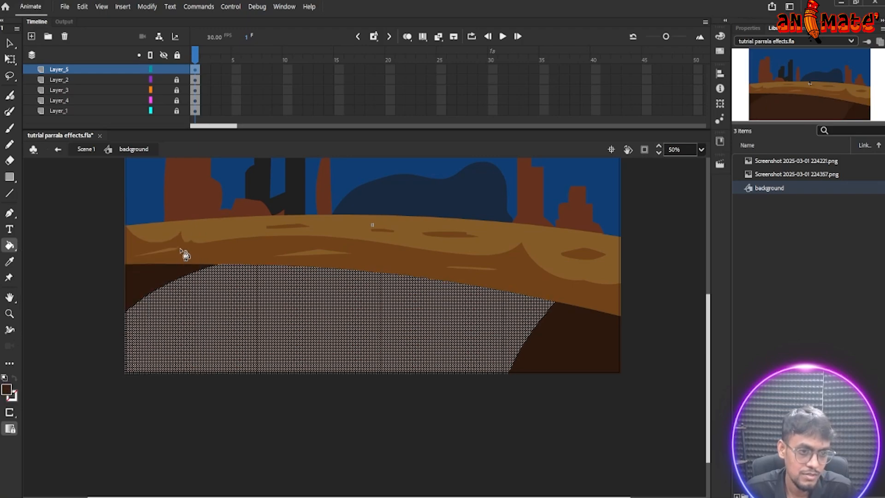
{"action": "left_click", "coordinate": [195, 59]}
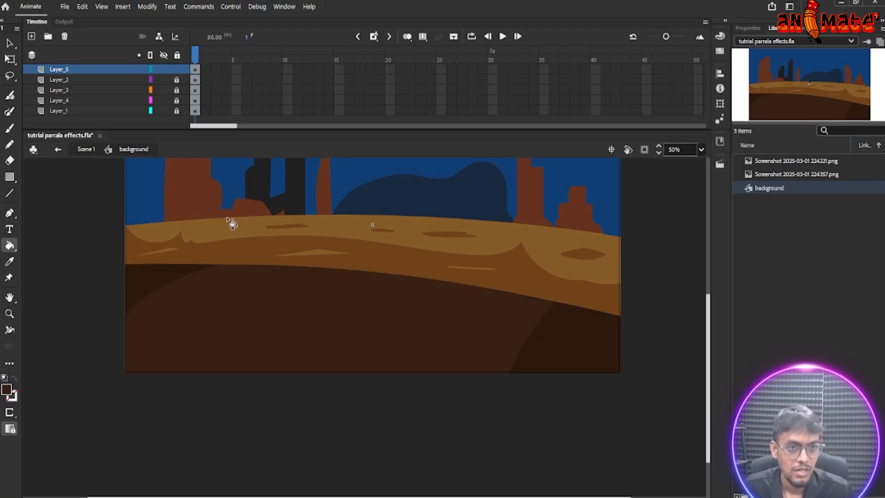
- With the Paint Brush, outline two jagged patches on the road, one at the lower right of centre and one at the left
{"action": "key", "text": "i"}
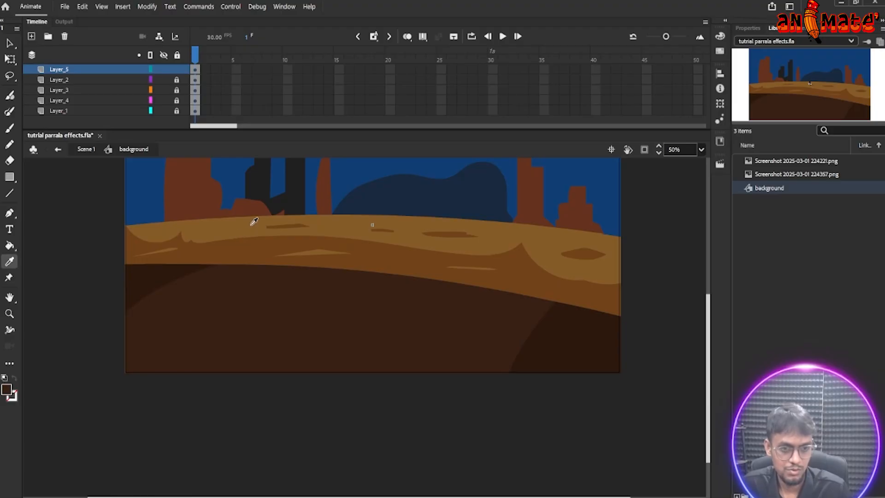
{"action": "scroll", "coordinate": [355, 310], "scroll_direction": "down", "scroll_amount": 2}
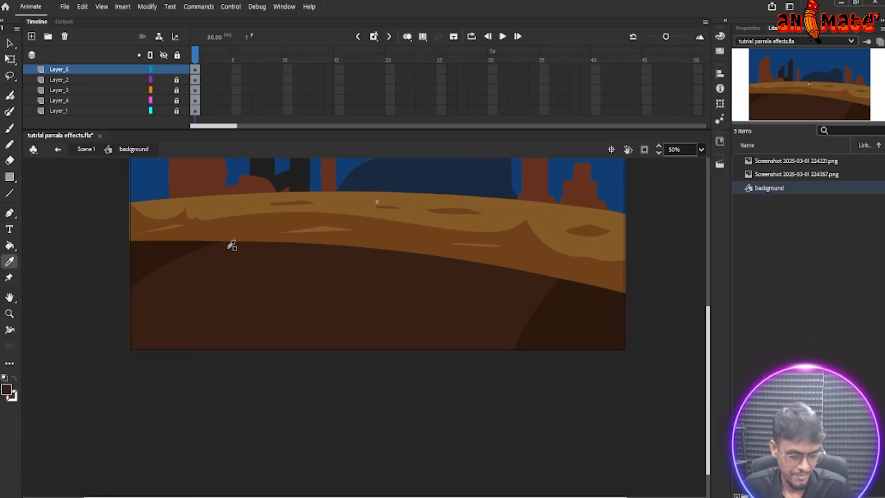
{"action": "key", "text": "b"}
{"action": "mouse_move", "coordinate": [319, 296]}
{"action": "left_mouse_down"}
{"action": "mouse_move", "coordinate": [315, 287]}
{"action": "mouse_move", "coordinate": [322, 295]}
{"action": "left_mouse_up"}
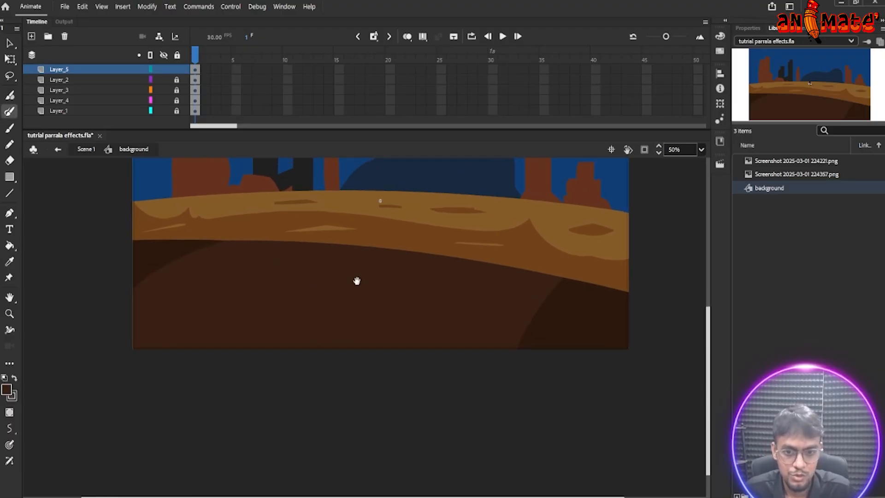
{"action": "scroll", "coordinate": [354, 286], "scroll_direction": "down", "scroll_amount": 1}
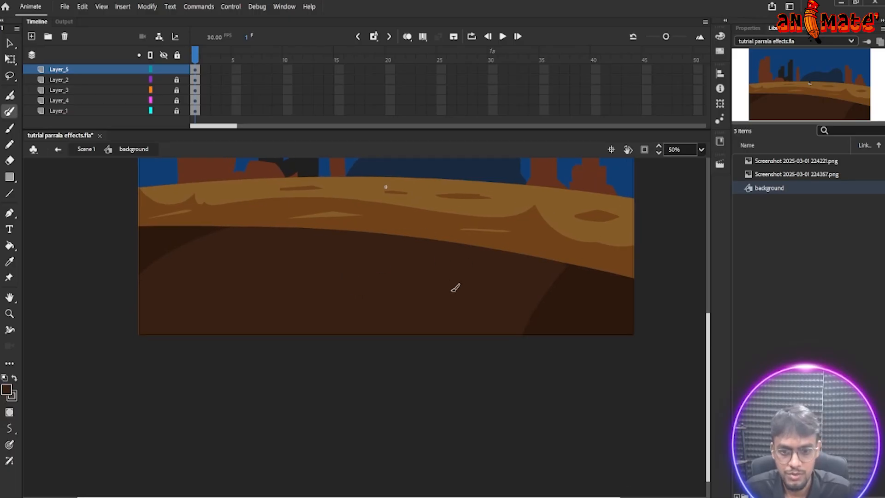
{"action": "scroll", "coordinate": [415, 296], "scroll_direction": "up", "scroll_amount": 8}
{"action": "left_click_drag", "start_coordinate": [398, 372], "coordinate": [394, 351]}
{"action": "scroll", "coordinate": [394, 351], "scroll_direction": "down", "scroll_amount": 2}
{"action": "left_click_drag", "start_coordinate": [453, 318], "coordinate": [447, 353]}
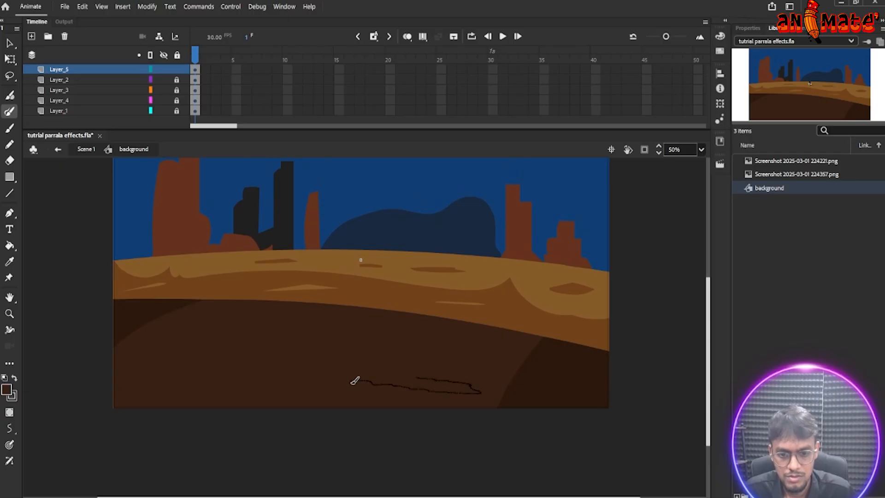
{"action": "left_click_drag", "start_coordinate": [353, 382], "coordinate": [351, 382]}
{"action": "left_click_drag", "start_coordinate": [368, 350], "coordinate": [417, 362]}
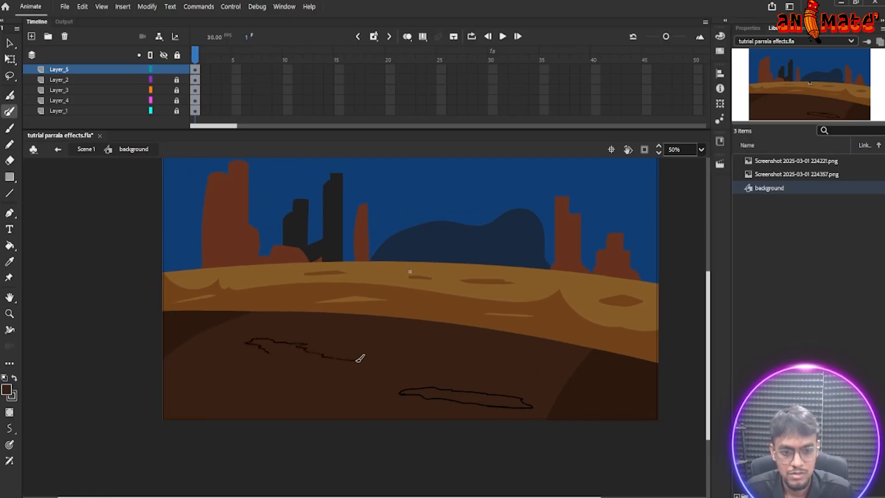
{"action": "left_click_drag", "start_coordinate": [359, 358], "coordinate": [361, 359]}
- Outline two more jagged patches on the road, one at the upper right and one at the lower left
{"action": "scroll", "coordinate": [428, 351], "scroll_direction": "right", "scroll_amount": 1}
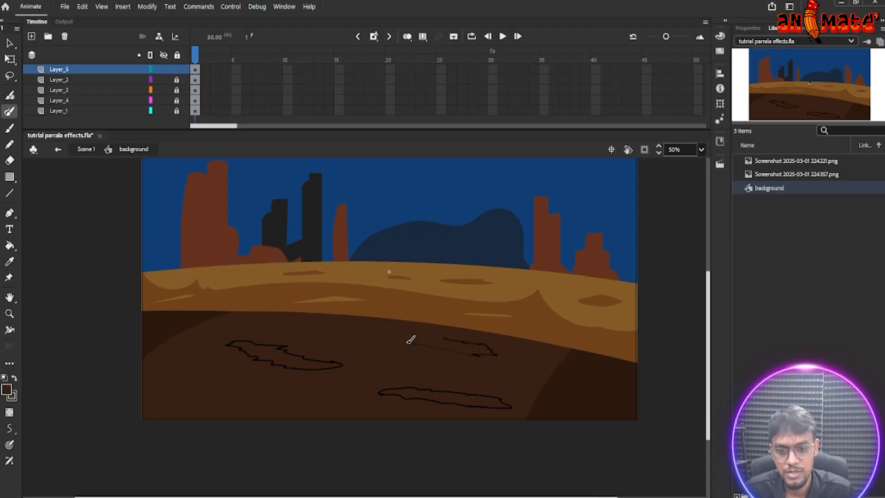
{"action": "left_click_drag", "start_coordinate": [410, 339], "coordinate": [399, 337]}
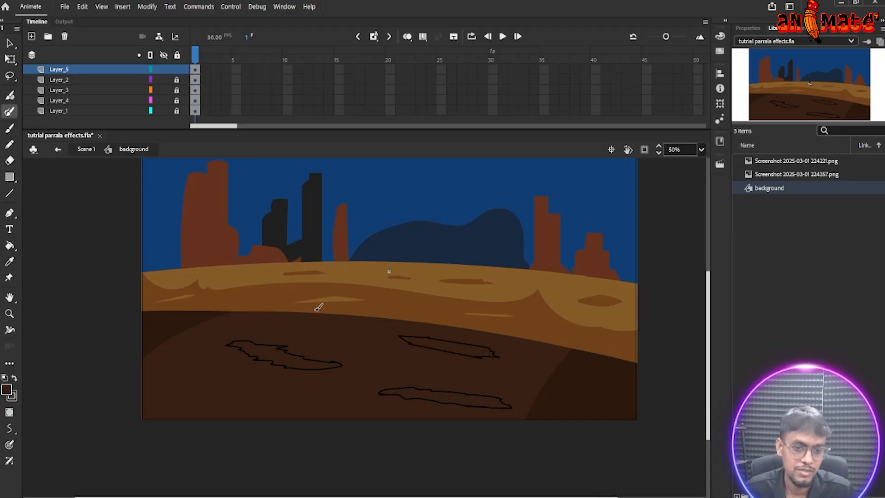
{"action": "scroll", "coordinate": [316, 345], "scroll_direction": "up", "scroll_amount": 1}
{"action": "scroll", "coordinate": [286, 388], "scroll_direction": "left", "scroll_amount": 3}
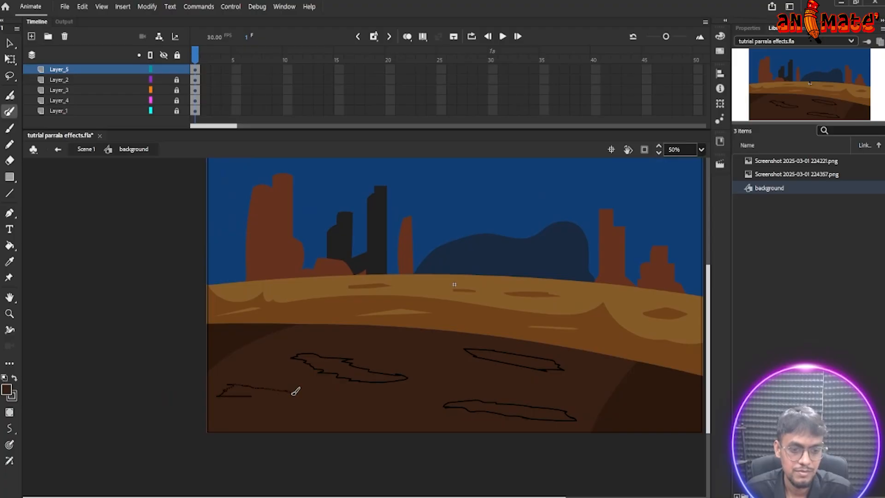
{"action": "left_click_drag", "start_coordinate": [296, 391], "coordinate": [290, 386]}
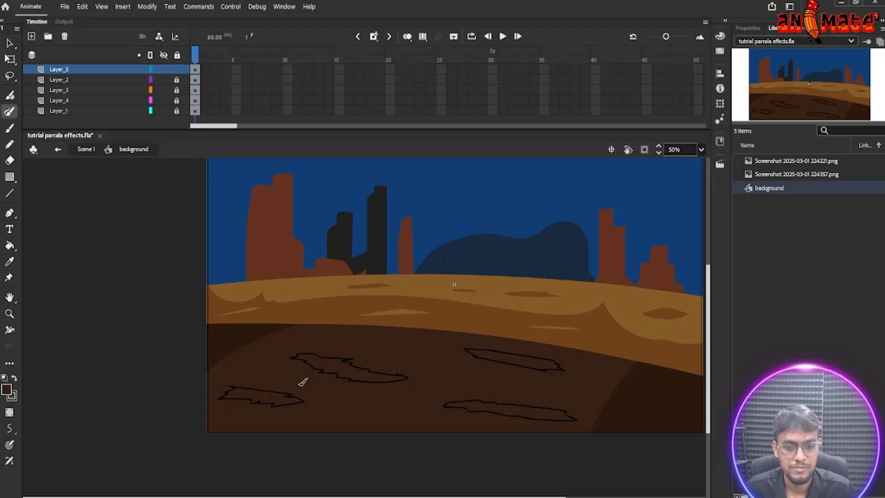
{"action": "scroll", "coordinate": [302, 360], "scroll_direction": "down", "scroll_amount": 1}
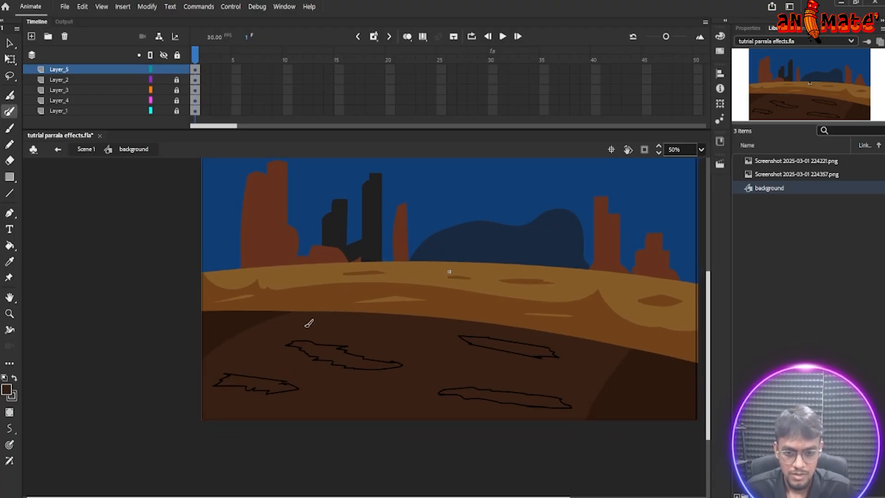
- Return to the main scene, hide Layer_3 and sample the reddish-brown road streak colour from the reference image
{"action": "left_click", "coordinate": [85, 149]}
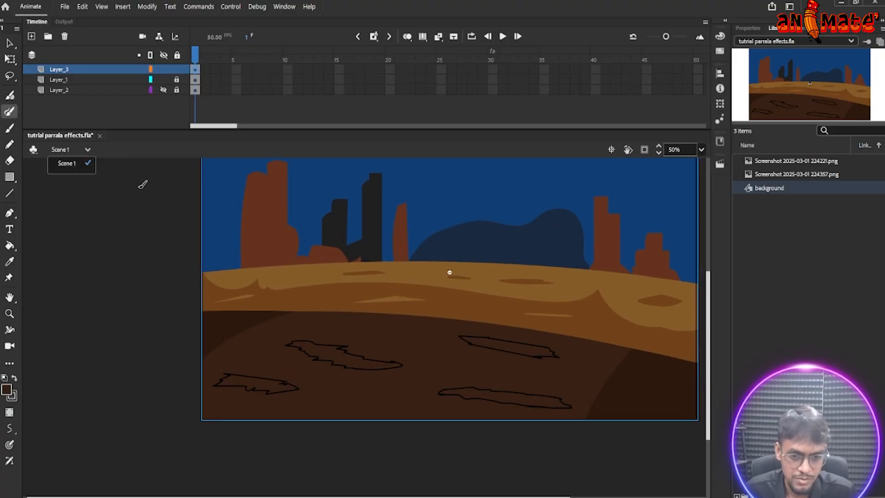
{"action": "left_click", "coordinate": [163, 69]}
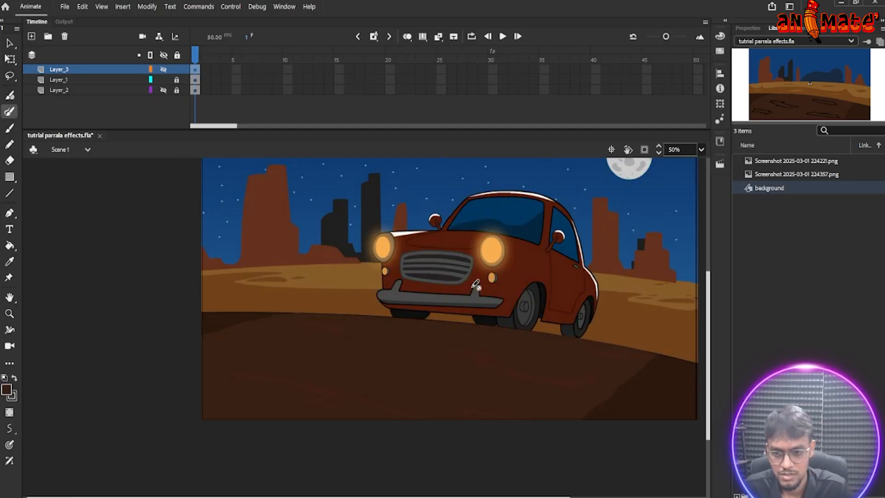
{"action": "key", "text": "i"}
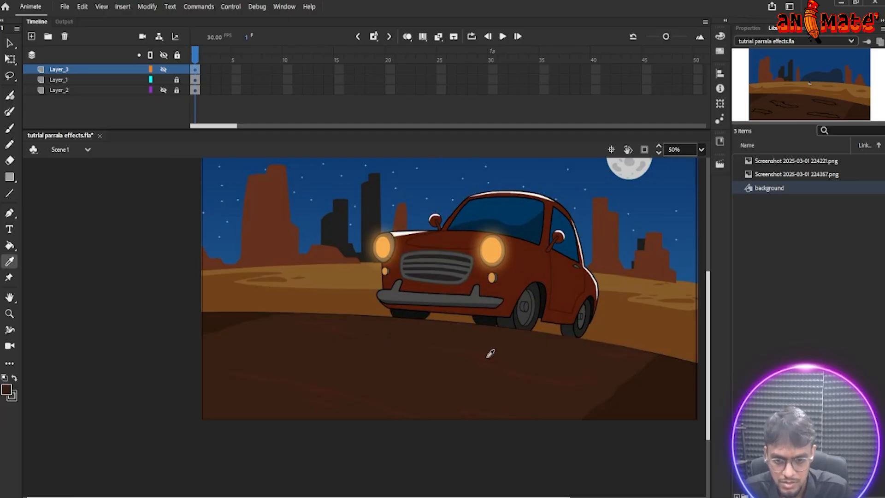
{"action": "left_click", "coordinate": [490, 353]}
{"action": "left_click", "coordinate": [491, 354]}
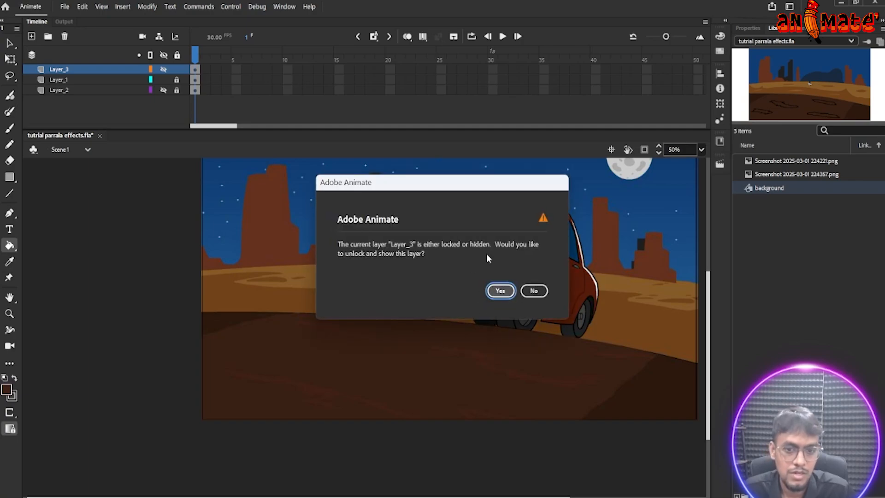
{"action": "left_click", "coordinate": [534, 293]}
- Show Layer_3 again, reopen the background symbol and make Layer_5 active with the Selection tool
{"action": "left_click", "coordinate": [495, 285]}
{"action": "left_click", "coordinate": [501, 291]}
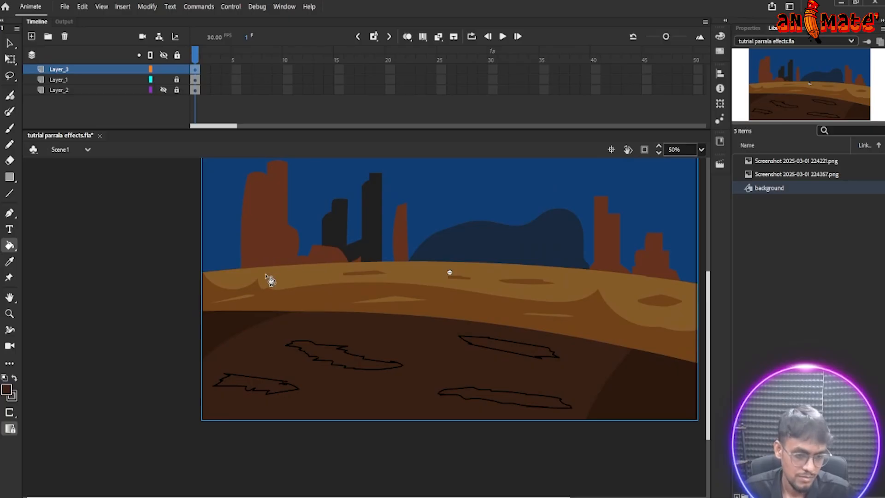
{"action": "key", "text": "c"}
{"action": "double_click", "coordinate": [232, 378]}
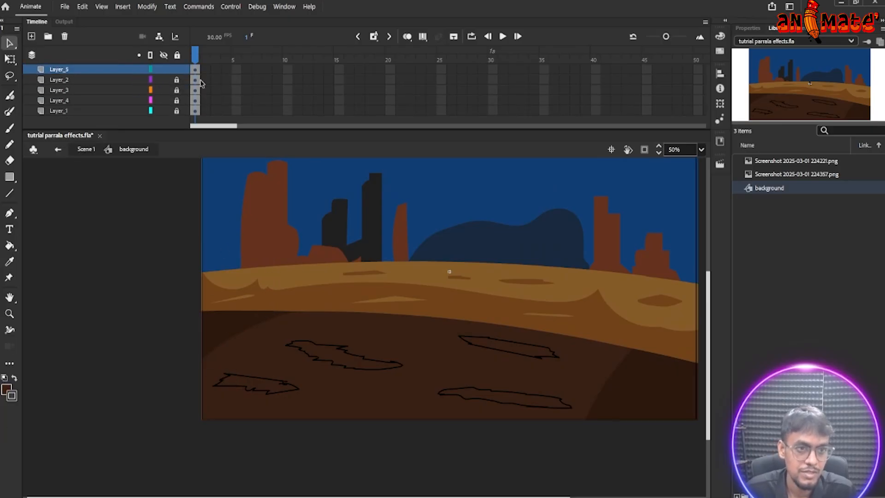
{"action": "left_click", "coordinate": [195, 71]}
{"action": "left_click", "coordinate": [207, 67]}
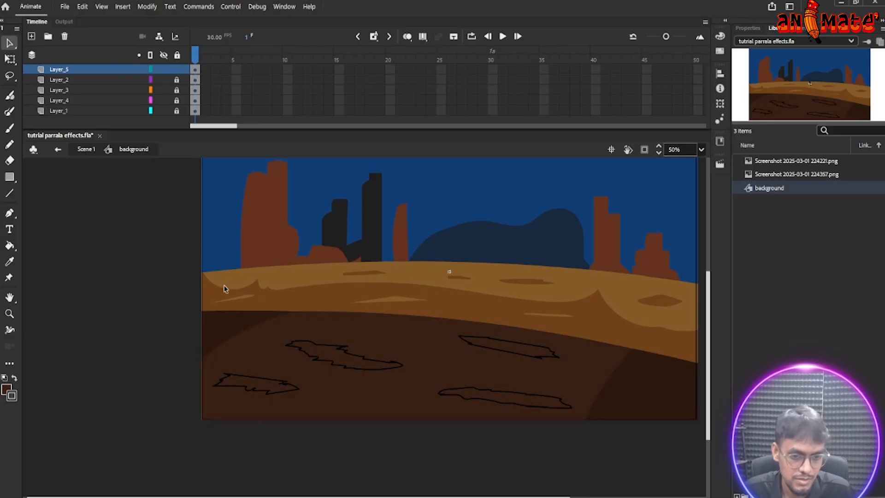
- Delete the upper and right-hand segments and most of the lower segments of the lower-left road patch's outline
{"action": "left_click", "coordinate": [258, 380]}
{"action": "key", "text": "Delete"}
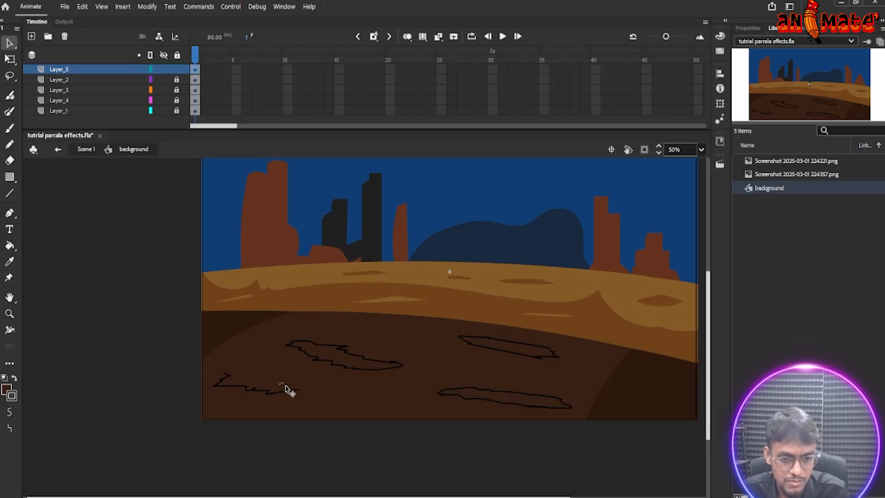
{"action": "left_click", "coordinate": [282, 391]}
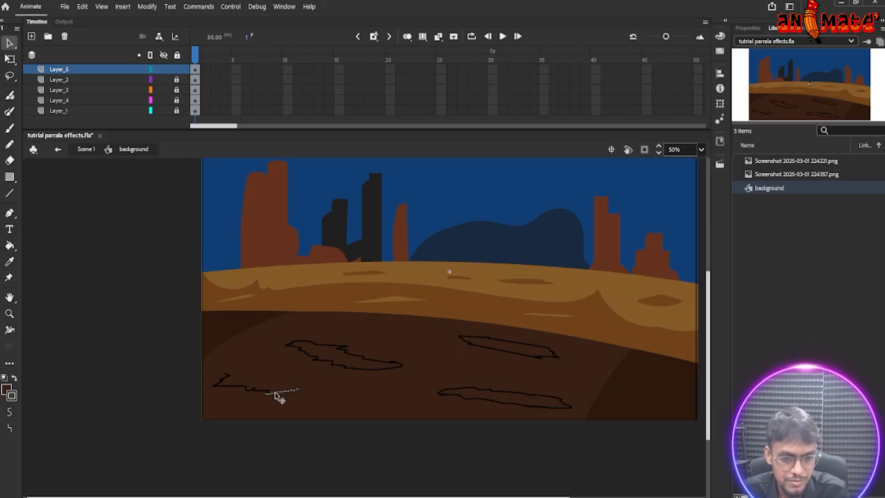
{"action": "key", "text": "Delete"}
{"action": "left_click", "coordinate": [268, 392]}
{"action": "key", "text": "Delete"}
{"action": "left_click", "coordinate": [258, 391]}
{"action": "key", "text": "Delete"}
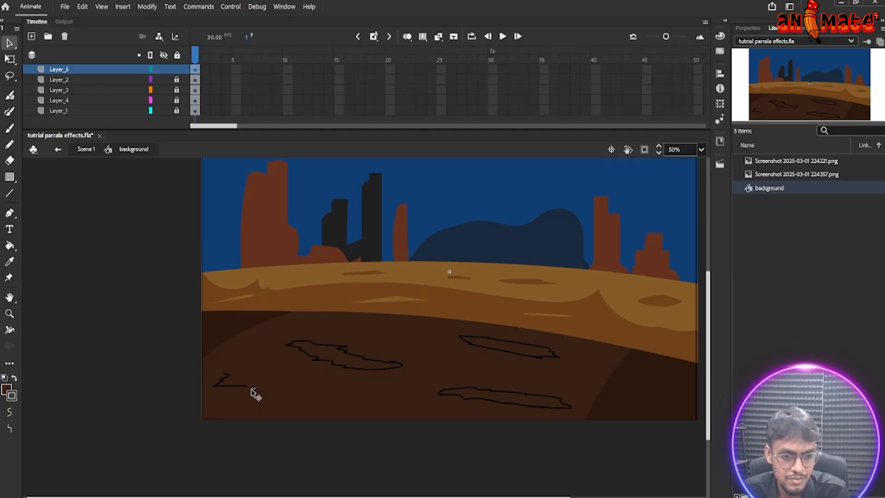
{"action": "left_click_drag", "start_coordinate": [284, 332], "coordinate": [381, 371]}
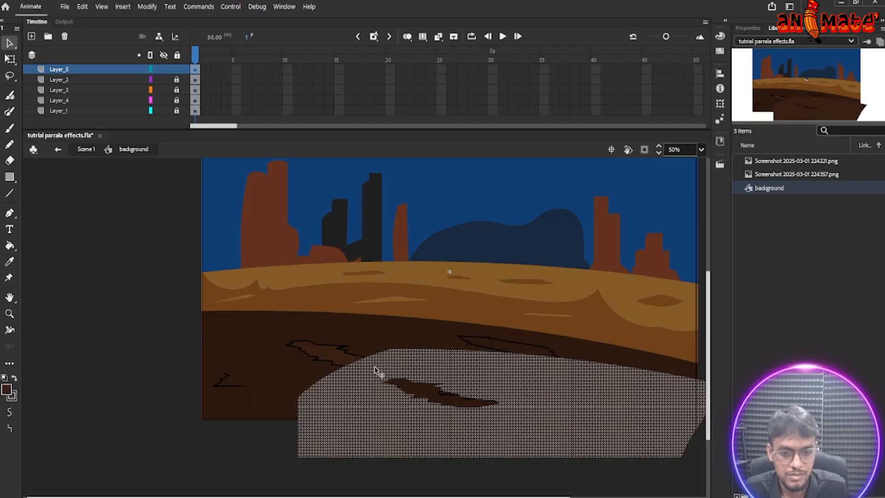
{"action": "key", "text": "ctrl+z"}
{"action": "left_click", "coordinate": [344, 354]}
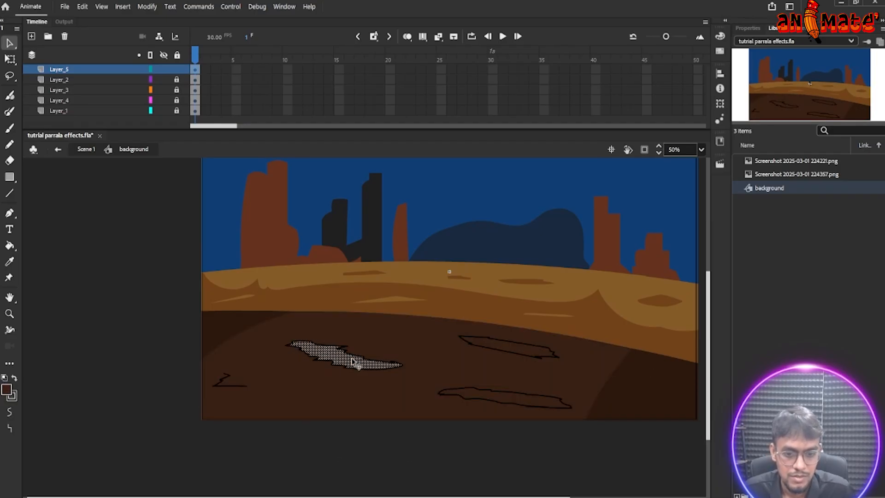
{"action": "left_click", "coordinate": [384, 350]}
{"action": "left_click", "coordinate": [137, 342]}
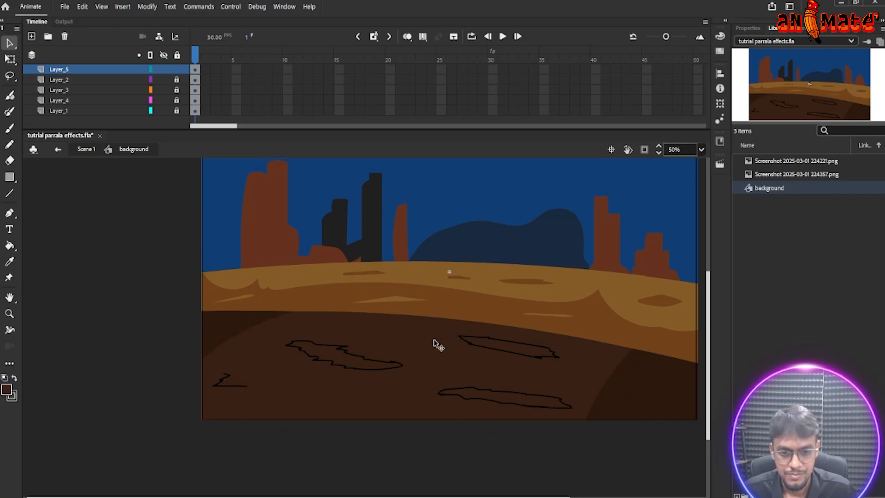
- Delete the remaining lower and jagged upper segments of the lower-left road patch's outline
{"action": "left_click", "coordinate": [223, 377]}
{"action": "key", "text": "Delete"}
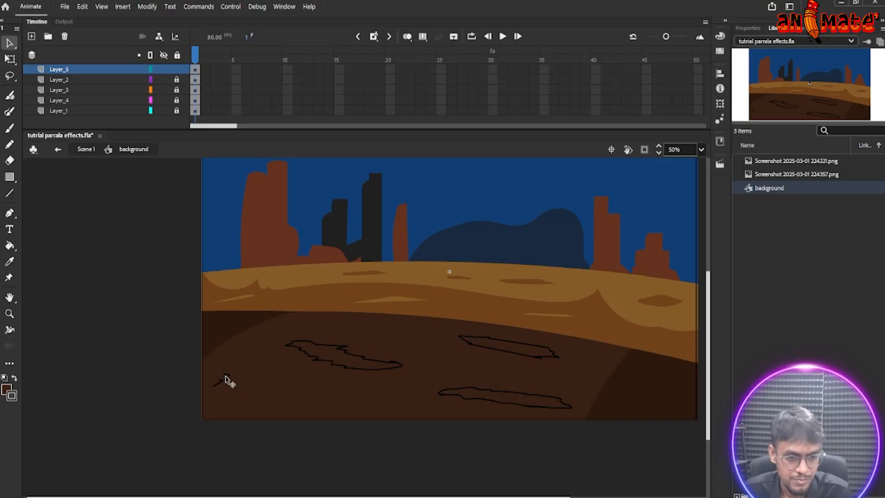
{"action": "left_click", "coordinate": [225, 376]}
{"action": "key", "text": "Delete"}
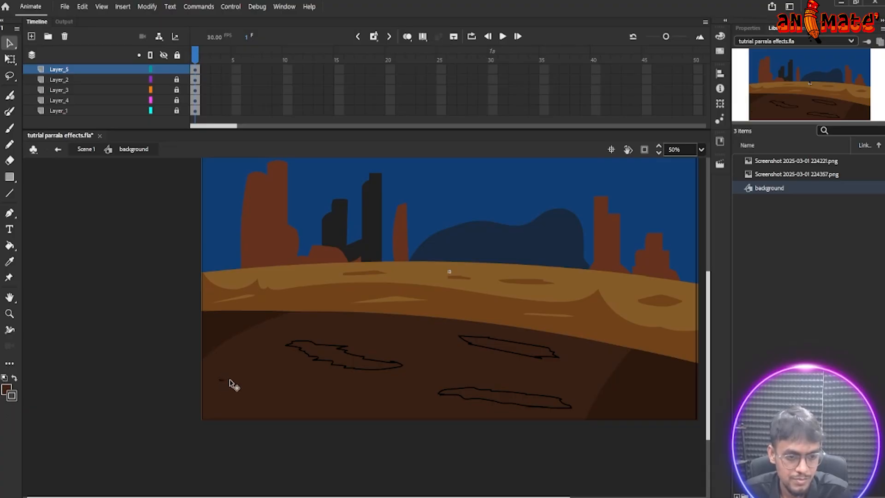
- Lasso all the black-outlined patches on the road, including the stray fragment at the lower left, and delete them
{"action": "key", "text": "l"}
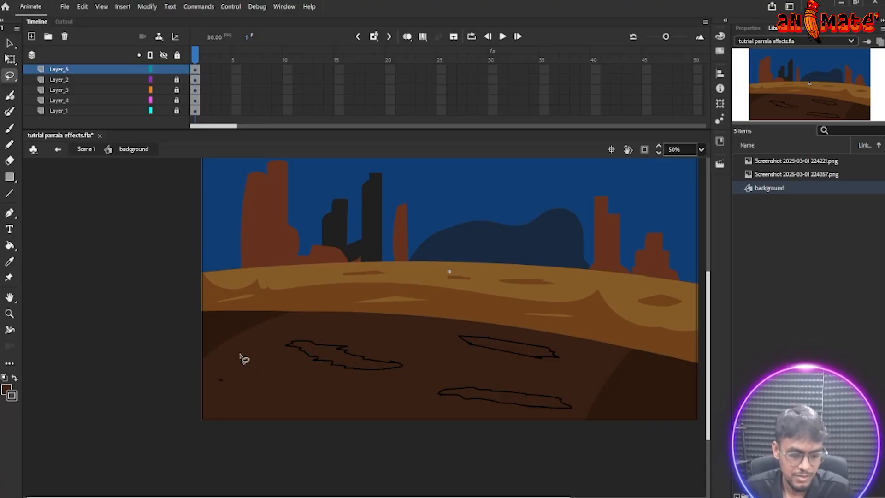
{"action": "mouse_move", "coordinate": [215, 386]}
{"action": "left_mouse_down"}
{"action": "mouse_move", "coordinate": [302, 325]}
{"action": "mouse_move", "coordinate": [366, 335]}
{"action": "mouse_move", "coordinate": [455, 324]}
{"action": "mouse_move", "coordinate": [569, 349]}
{"action": "mouse_move", "coordinate": [584, 400]}
{"action": "mouse_move", "coordinate": [564, 411]}
{"action": "mouse_move", "coordinate": [354, 415]}
{"action": "mouse_move", "coordinate": [269, 406]}
{"action": "mouse_move", "coordinate": [219, 387]}
{"action": "left_mouse_up"}
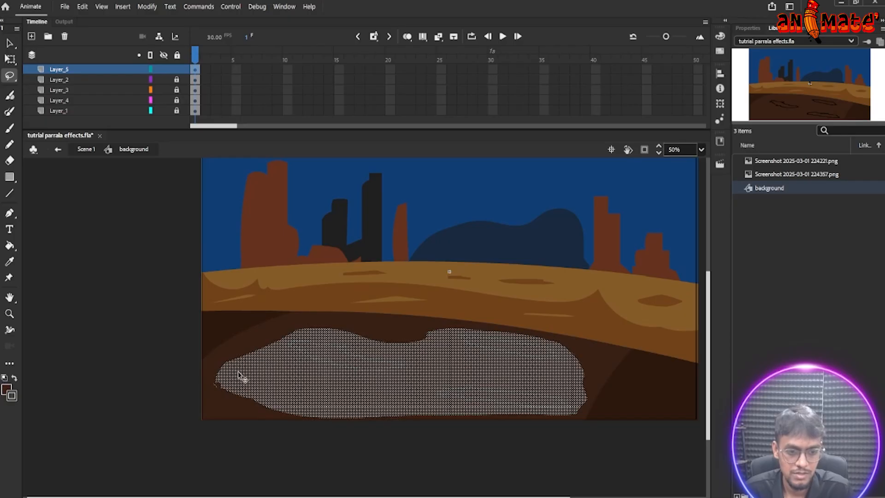
{"action": "key", "text": "Delete"}
{"action": "left_click_drag", "start_coordinate": [215, 384], "coordinate": [225, 391]}
{"action": "key", "text": "Delete"}
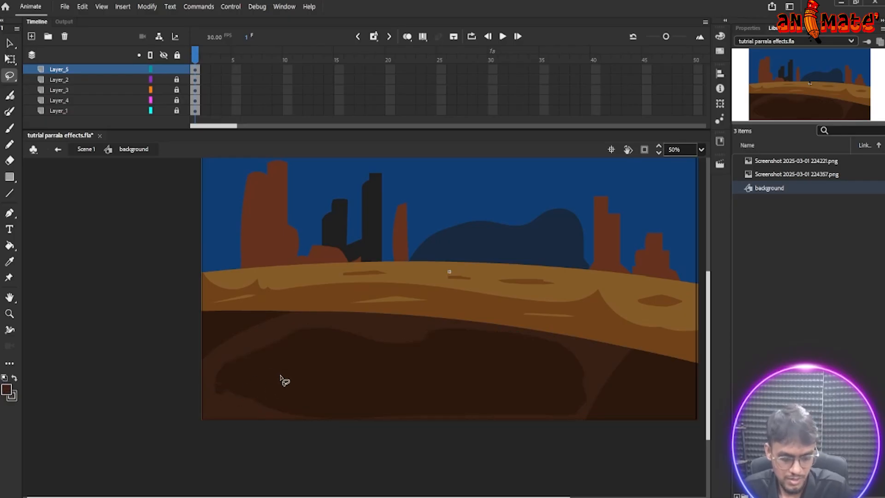
- Sample the road's remaining brown and fill the cut-out area in the middle of the road with it
{"action": "key", "text": "i"}
{"action": "left_click", "coordinate": [365, 319]}
{"action": "left_click", "coordinate": [362, 369]}
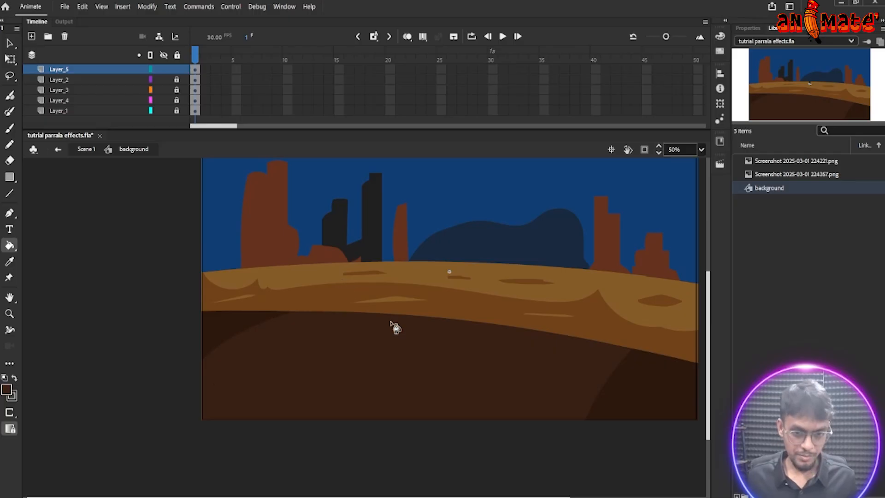
- Set the Brush colour to the ochre swatch and outline a jagged patch near the road's lower-right end
{"action": "key", "text": "b"}
{"action": "scroll", "coordinate": [376, 346], "scroll_direction": "down", "scroll_amount": 2}
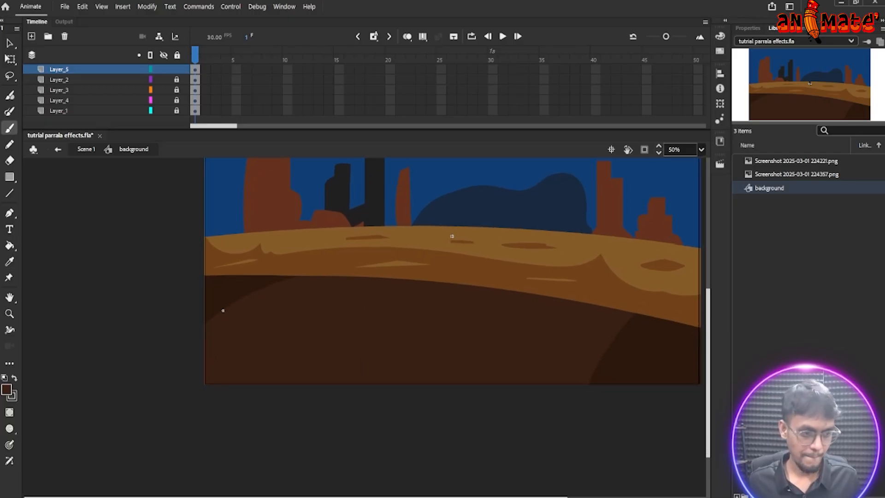
{"action": "left_click", "coordinate": [6, 390]}
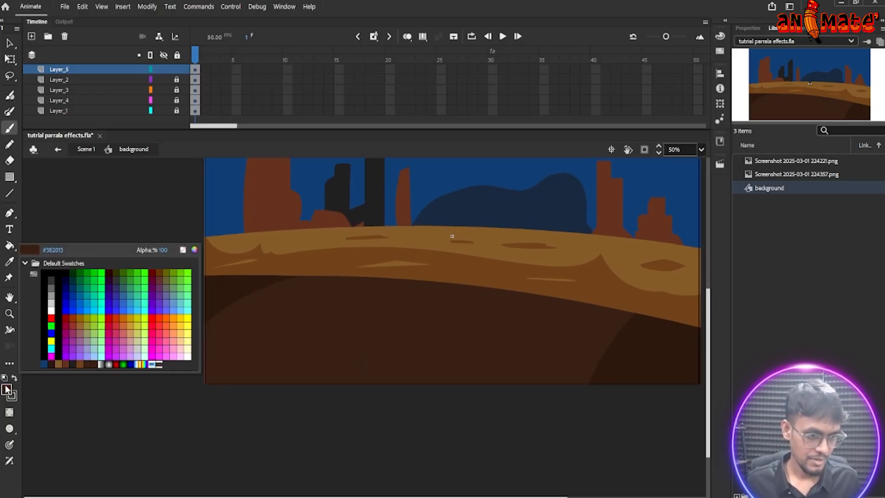
{"action": "left_click", "coordinate": [59, 363]}
{"action": "left_click_drag", "start_coordinate": [477, 371], "coordinate": [545, 372]}
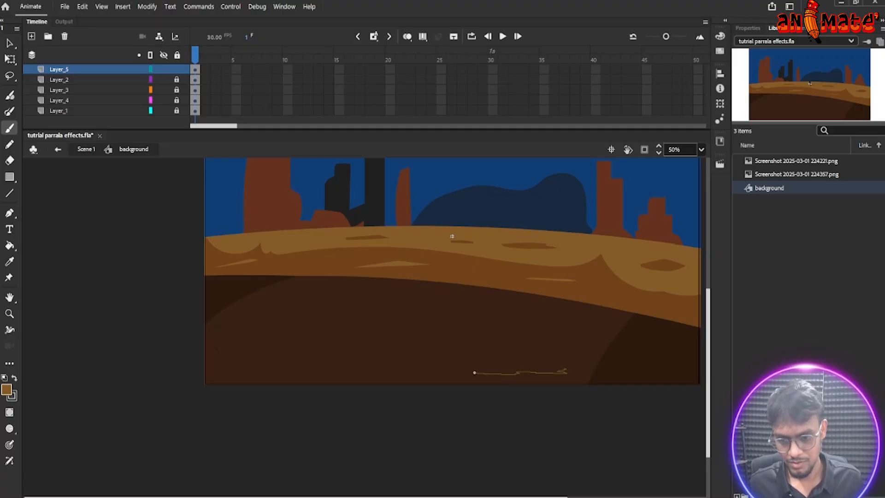
{"action": "mouse_move", "coordinate": [485, 361]}
{"action": "left_mouse_down"}
{"action": "mouse_move", "coordinate": [465, 360]}
{"action": "mouse_move", "coordinate": [573, 371]}
{"action": "left_mouse_up"}
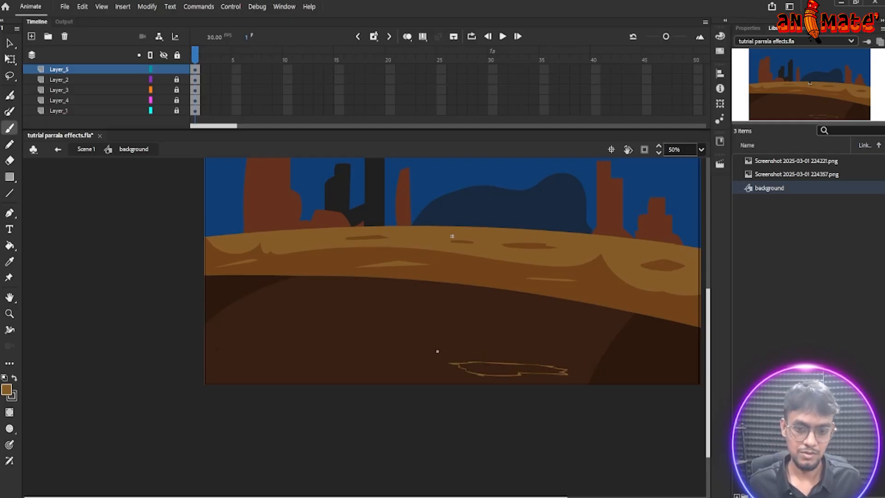
- Outline two more jagged ochre patches on the road, a long one at the lower left and one in the upper middle
{"action": "mouse_move", "coordinate": [415, 358]}
{"action": "left_mouse_down"}
{"action": "mouse_move", "coordinate": [225, 335]}
{"action": "mouse_move", "coordinate": [220, 366]}
{"action": "mouse_move", "coordinate": [246, 354]}
{"action": "mouse_move", "coordinate": [326, 356]}
{"action": "mouse_move", "coordinate": [329, 371]}
{"action": "mouse_move", "coordinate": [356, 360]}
{"action": "mouse_move", "coordinate": [418, 355]}
{"action": "left_mouse_up"}
{"action": "scroll", "coordinate": [401, 316], "scroll_direction": "up", "scroll_amount": 2}
{"action": "mouse_move", "coordinate": [345, 326]}
{"action": "left_mouse_down"}
{"action": "mouse_move", "coordinate": [468, 344]}
{"action": "mouse_move", "coordinate": [468, 351]}
{"action": "mouse_move", "coordinate": [381, 352]}
{"action": "mouse_move", "coordinate": [389, 345]}
{"action": "mouse_move", "coordinate": [313, 332]}
{"action": "mouse_move", "coordinate": [347, 328]}
{"action": "left_mouse_up"}
{"action": "key", "text": "space"}
{"action": "left_click_drag", "start_coordinate": [526, 340], "coordinate": [489, 340]}
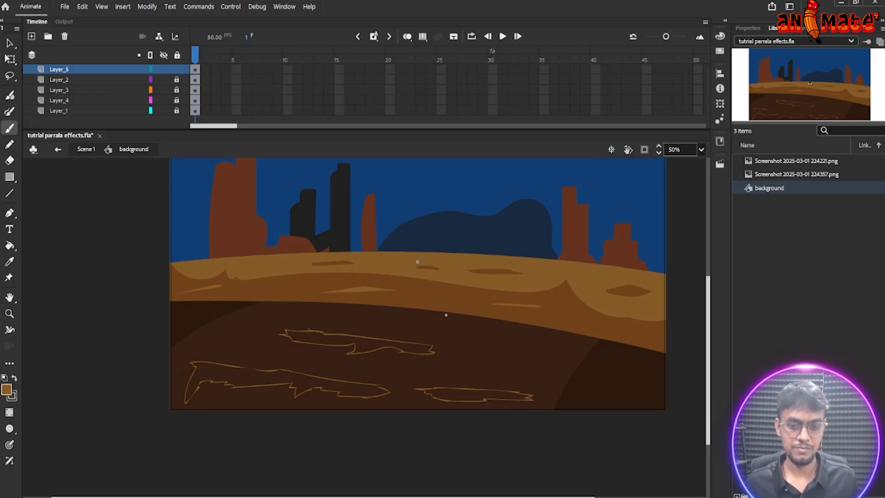
- Outline small jagged ochre patches beside the road's right-hand shadow and near its upper-left edge
{"action": "scroll", "coordinate": [480, 347], "scroll_direction": "right", "scroll_amount": 1}
{"action": "left_click_drag", "start_coordinate": [567, 349], "coordinate": [519, 340]}
{"action": "left_click_drag", "start_coordinate": [572, 350], "coordinate": [566, 349]}
{"action": "mouse_move", "coordinate": [460, 349]}
{"action": "left_mouse_down"}
{"action": "mouse_move", "coordinate": [449, 348]}
{"action": "mouse_move", "coordinate": [509, 362]}
{"action": "left_mouse_up"}
{"action": "left_click_drag", "start_coordinate": [326, 325], "coordinate": [287, 318]}
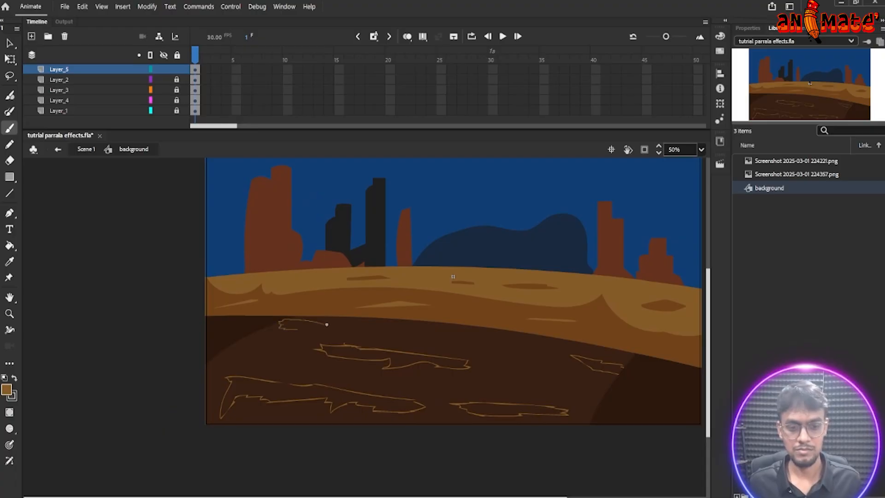
{"action": "left_click_drag", "start_coordinate": [327, 324], "coordinate": [328, 325]}
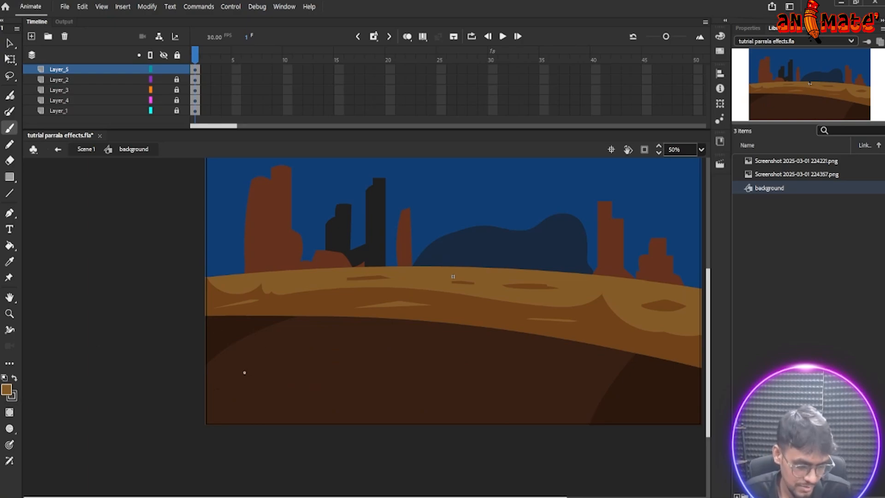
- Sample the road's brown and lighten the fill colour to #442819
{"action": "key", "text": "i"}
{"action": "left_click", "coordinate": [286, 363]}
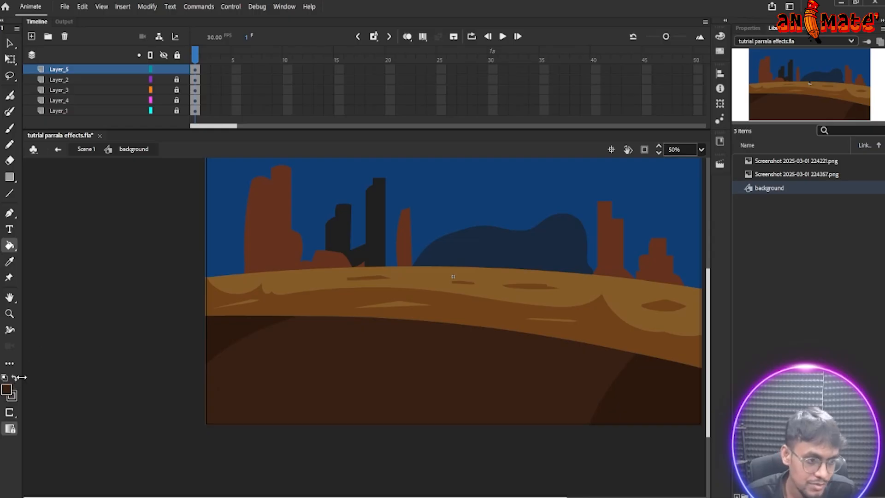
{"action": "left_click", "coordinate": [7, 389]}
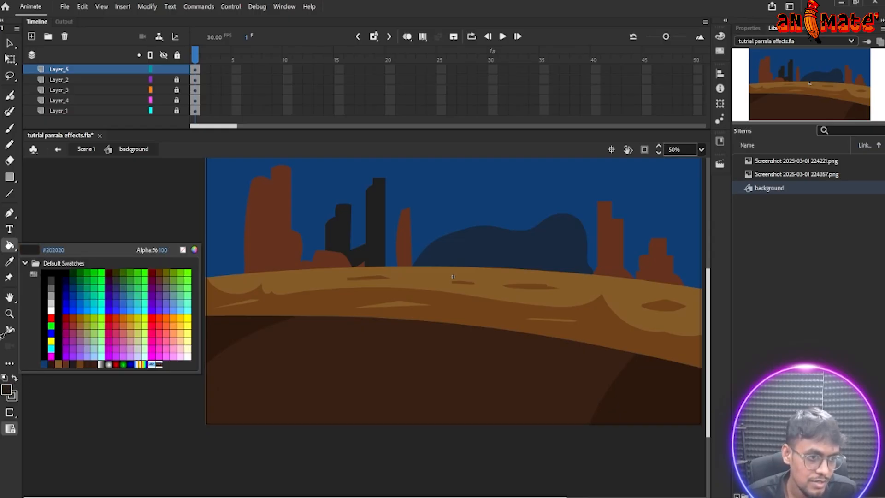
{"action": "left_click", "coordinate": [7, 390]}
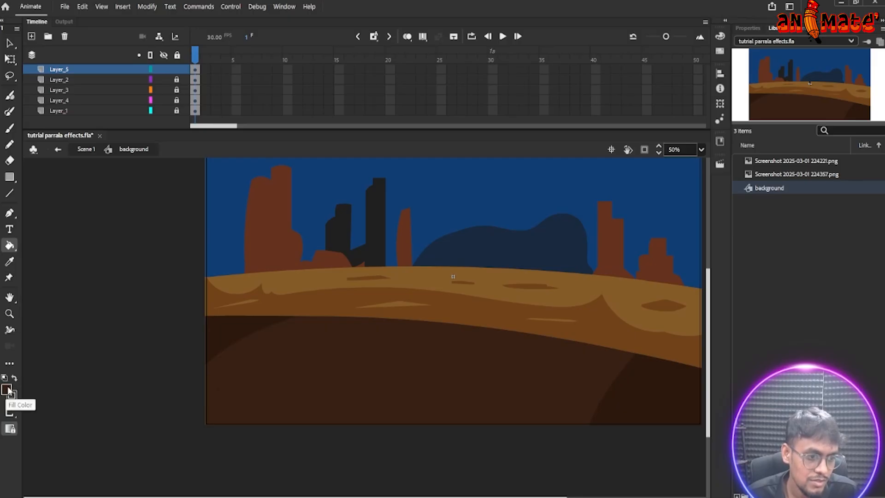
{"action": "left_click", "coordinate": [7, 390]}
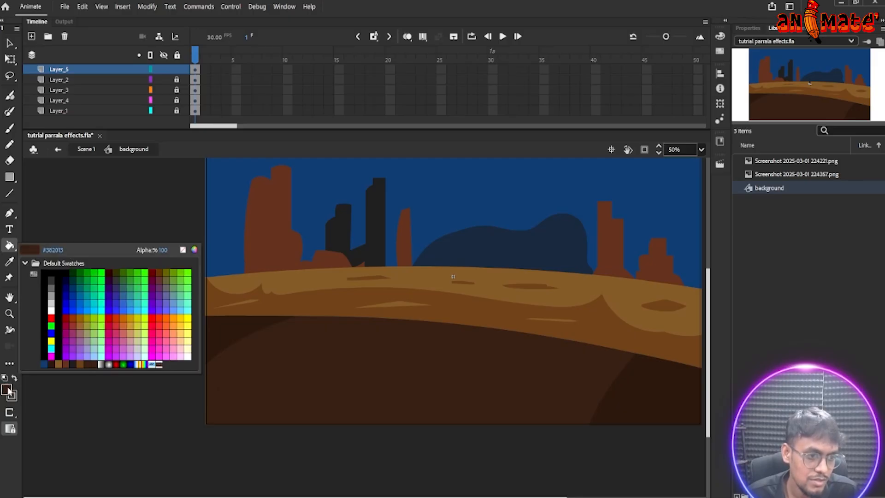
{"action": "left_click", "coordinate": [194, 249]}
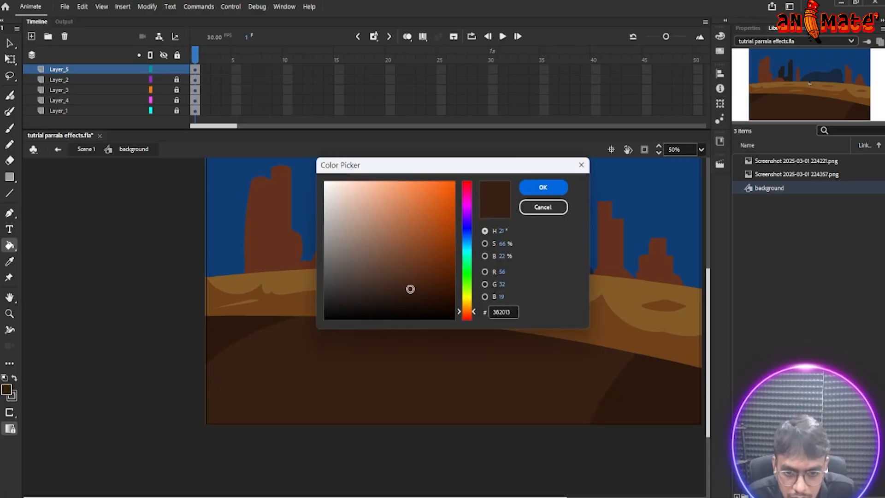
{"action": "left_click", "coordinate": [408, 285]}
{"action": "left_click_drag", "start_coordinate": [407, 286], "coordinate": [407, 282]}
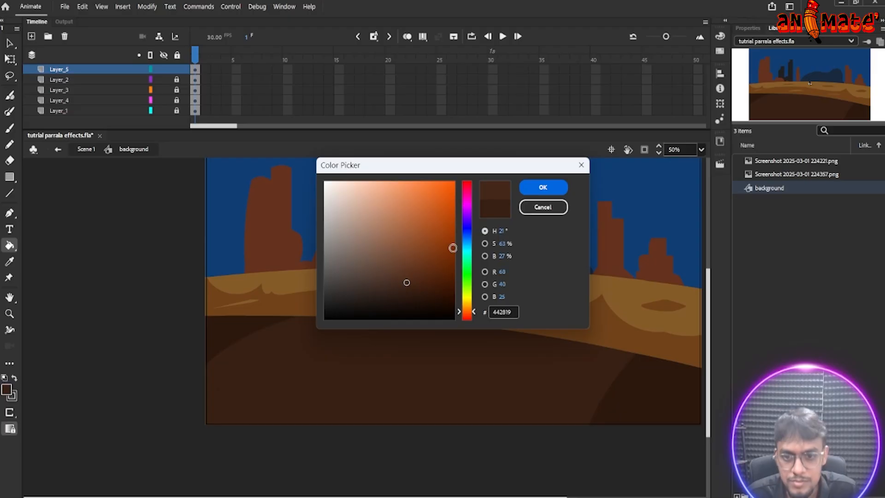
{"action": "left_click", "coordinate": [543, 193]}
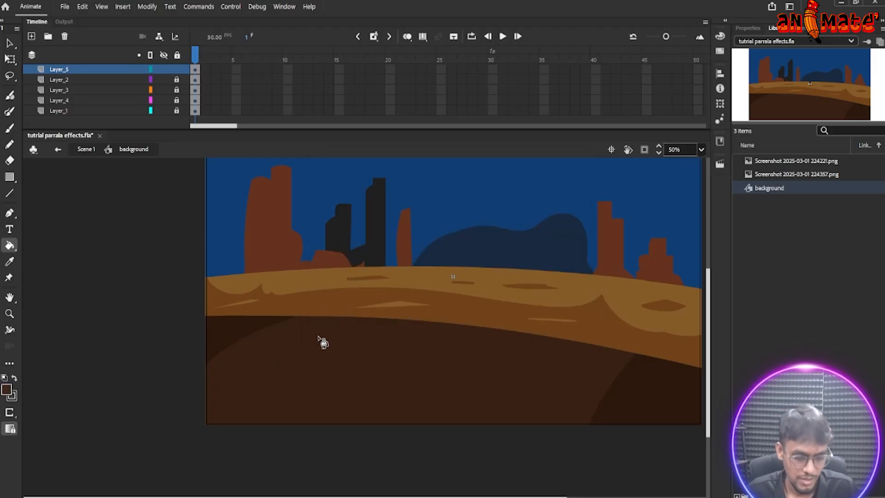
- Brush thin jagged patch outlines in the lighter brown at the road's lower right, right edge, upper left, lower left and centre
{"action": "key", "text": "b"}
{"action": "scroll", "coordinate": [357, 352], "scroll_direction": "down", "scroll_amount": 2}
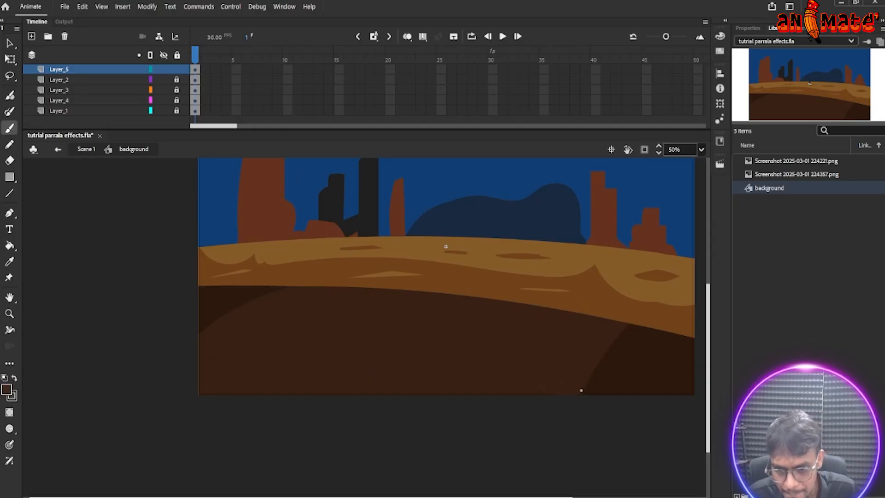
{"action": "scroll", "coordinate": [566, 353], "scroll_direction": "up", "scroll_amount": 1}
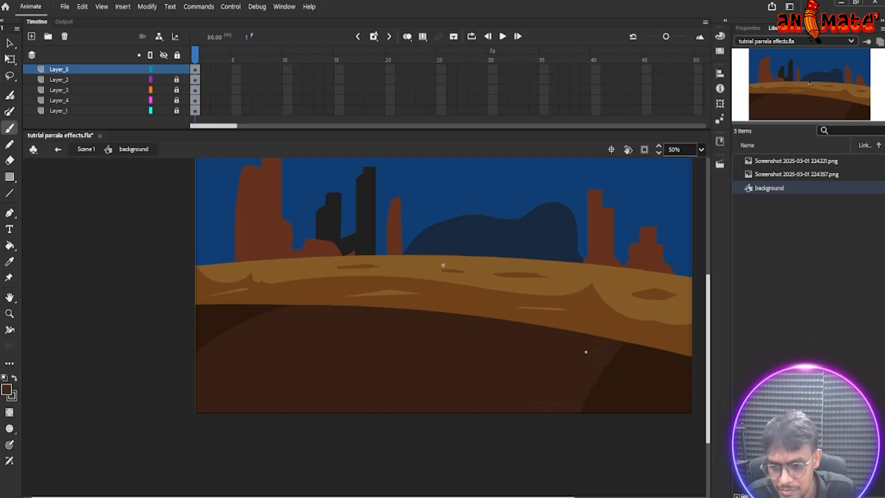
{"action": "left_click_drag", "start_coordinate": [560, 372], "coordinate": [571, 375]}
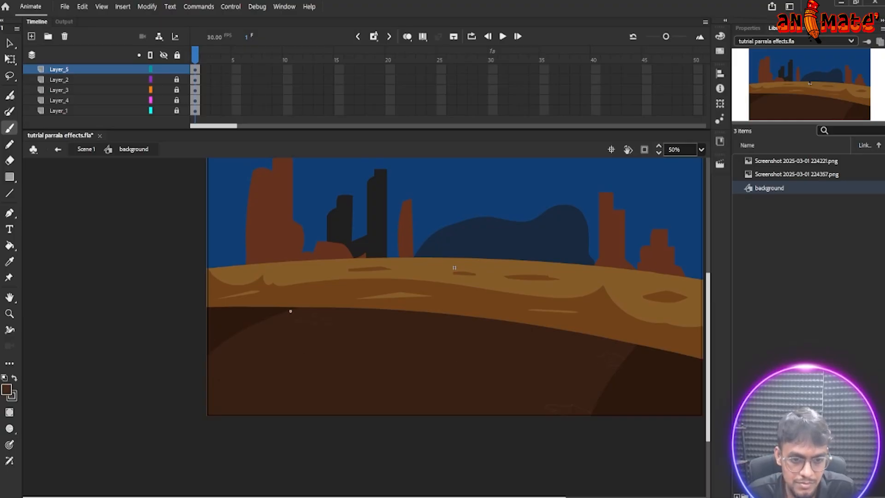
{"action": "left_click_drag", "start_coordinate": [275, 353], "coordinate": [276, 352]}
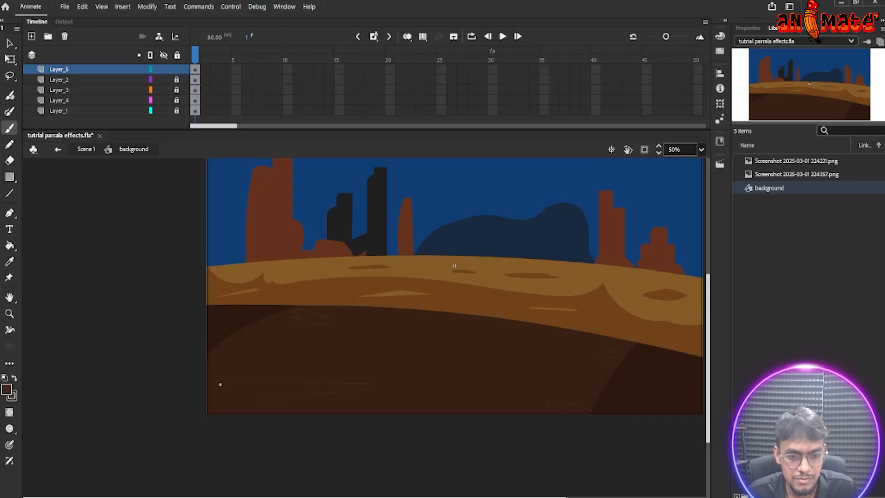
{"action": "left_click_drag", "start_coordinate": [476, 364], "coordinate": [462, 364]}
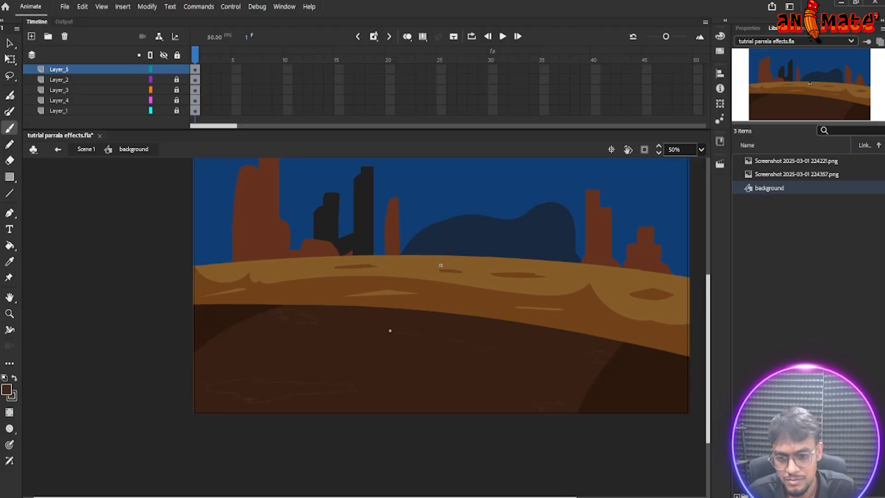